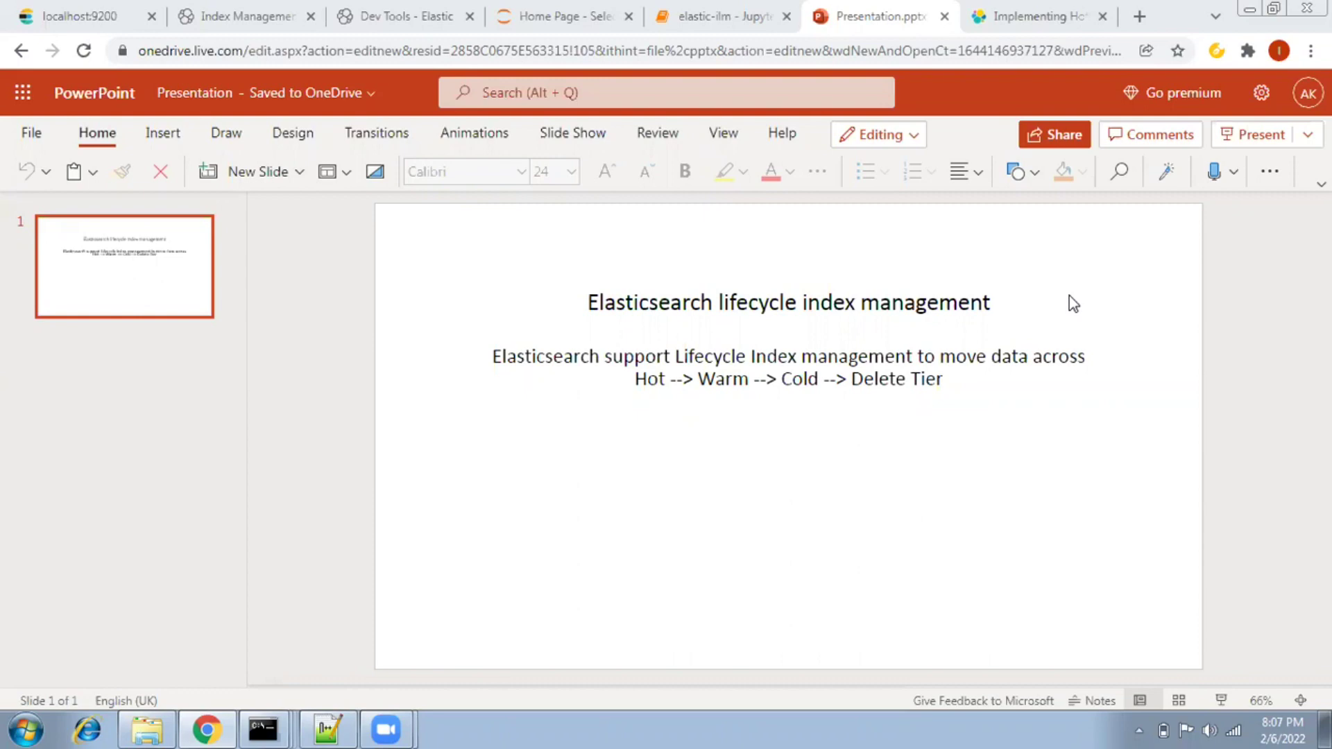
Read the hot-warm-cold ILM blog article down to 'Configuring shard allocation awareness'.
left_click(1027, 19)
scroll(663, 227, "up", 6)
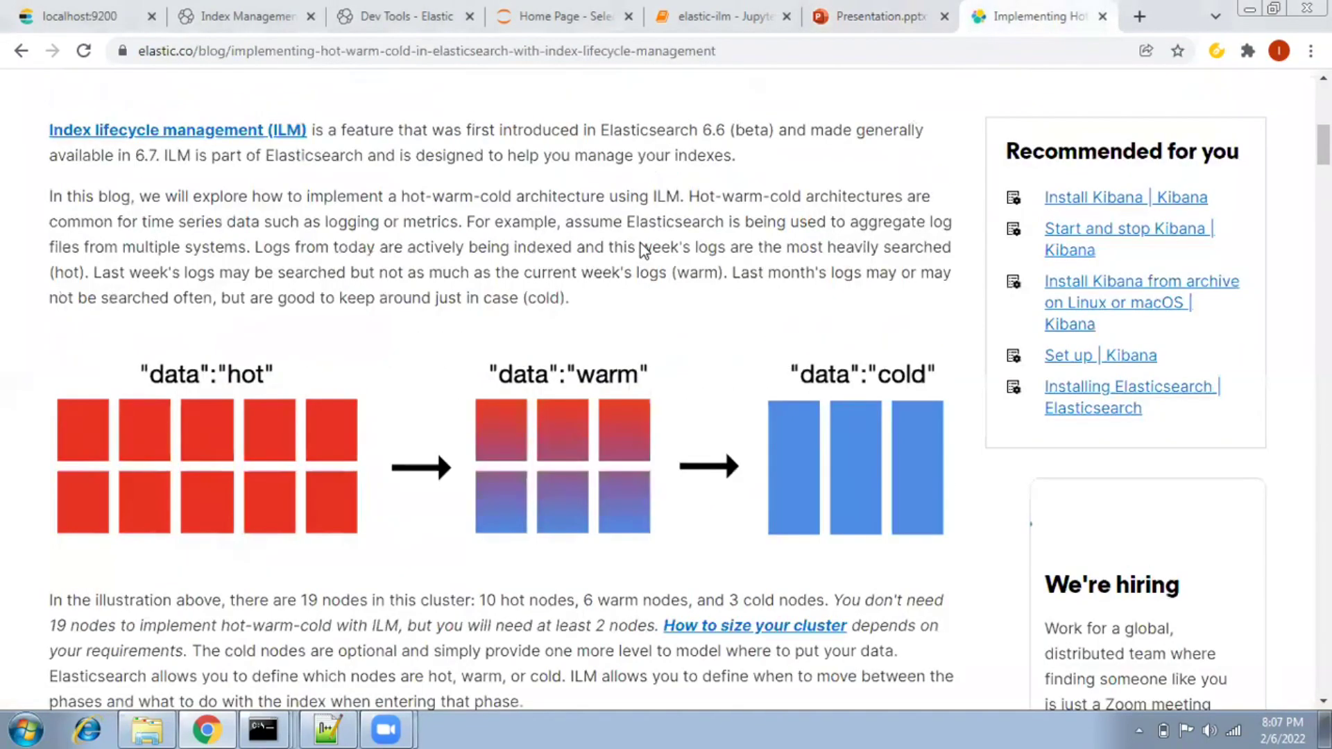
scroll(617, 338, "up", 5)
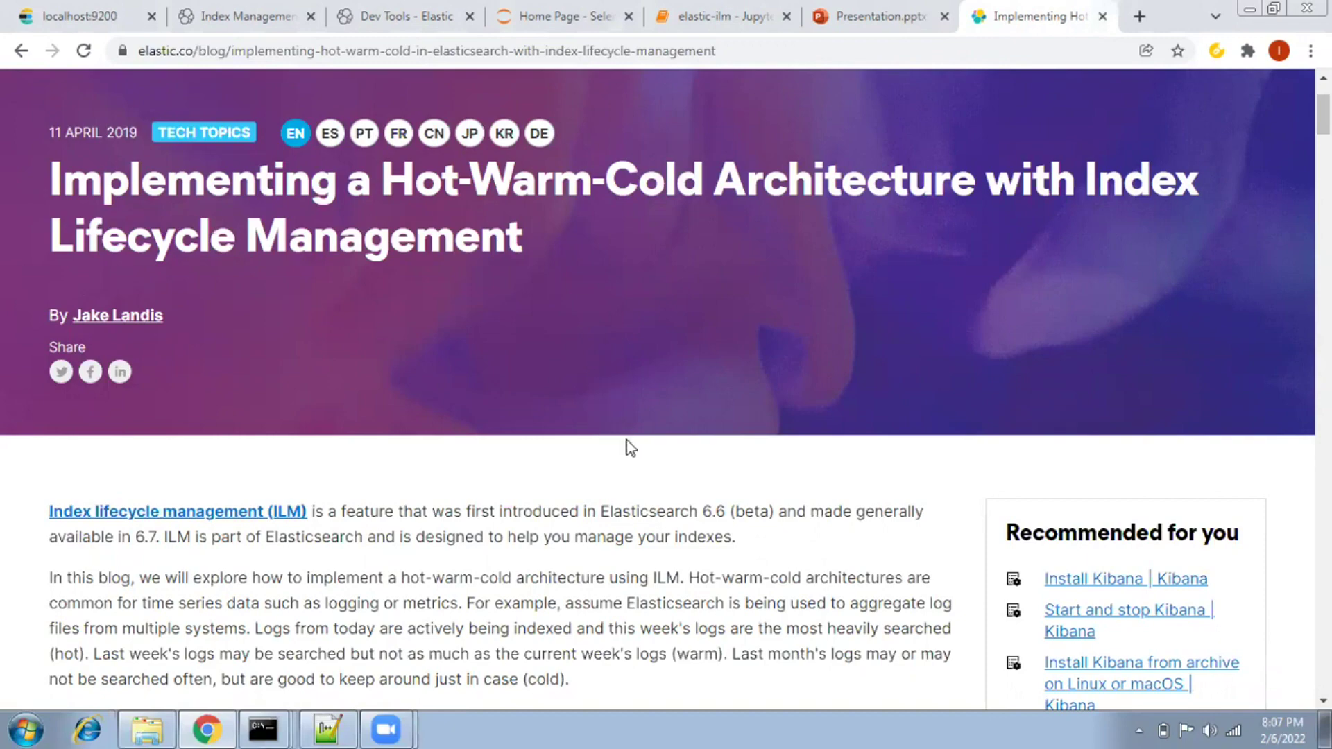
scroll(635, 457, "down", 7)
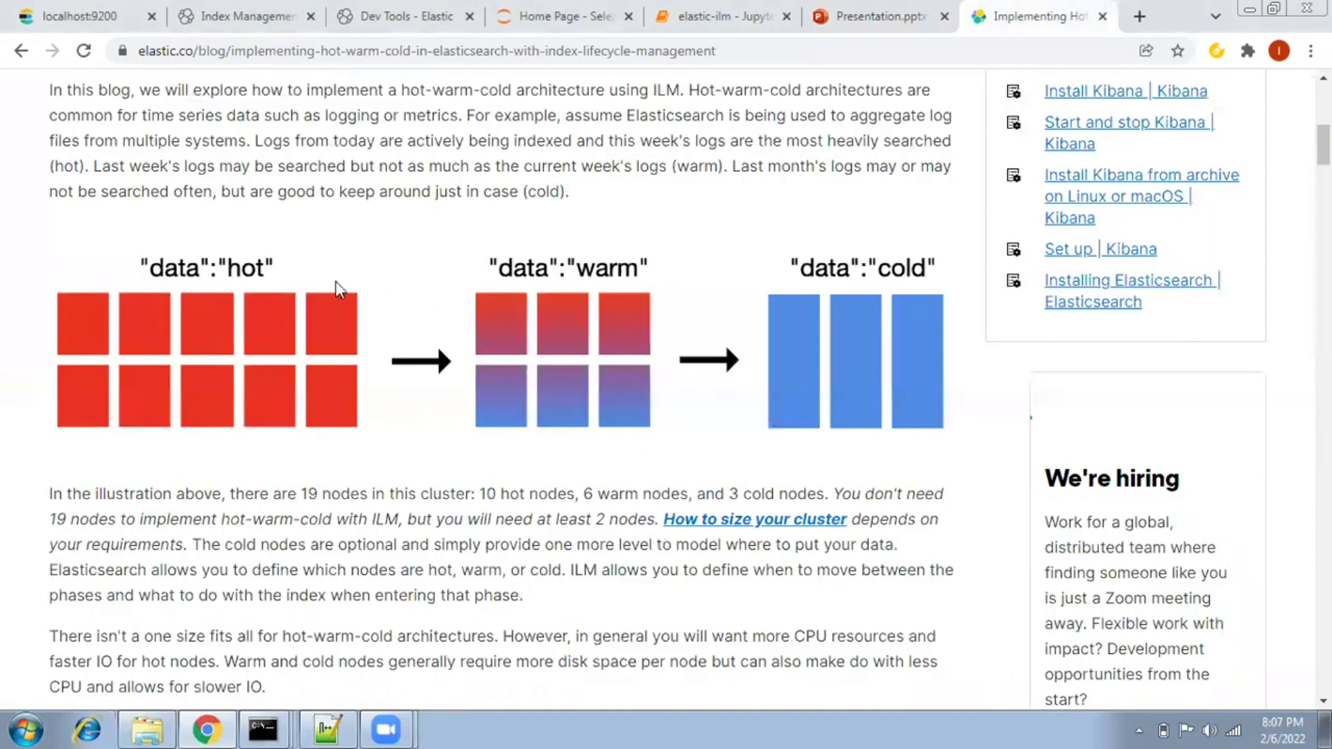
scroll(818, 312, "down", 7)
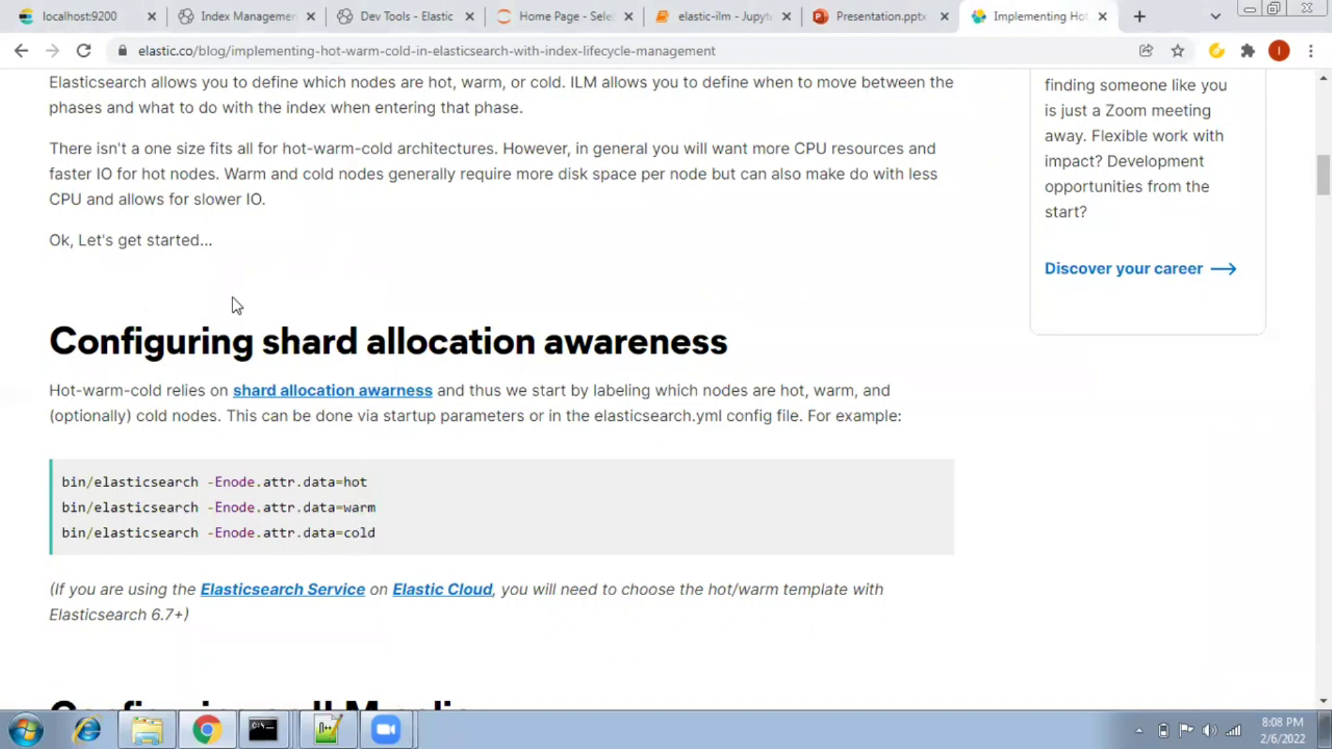
left_click(42, 14)
Select the localhost:9200 address, then view the empty Index Management and Index Patterns pages.
left_click(276, 52)
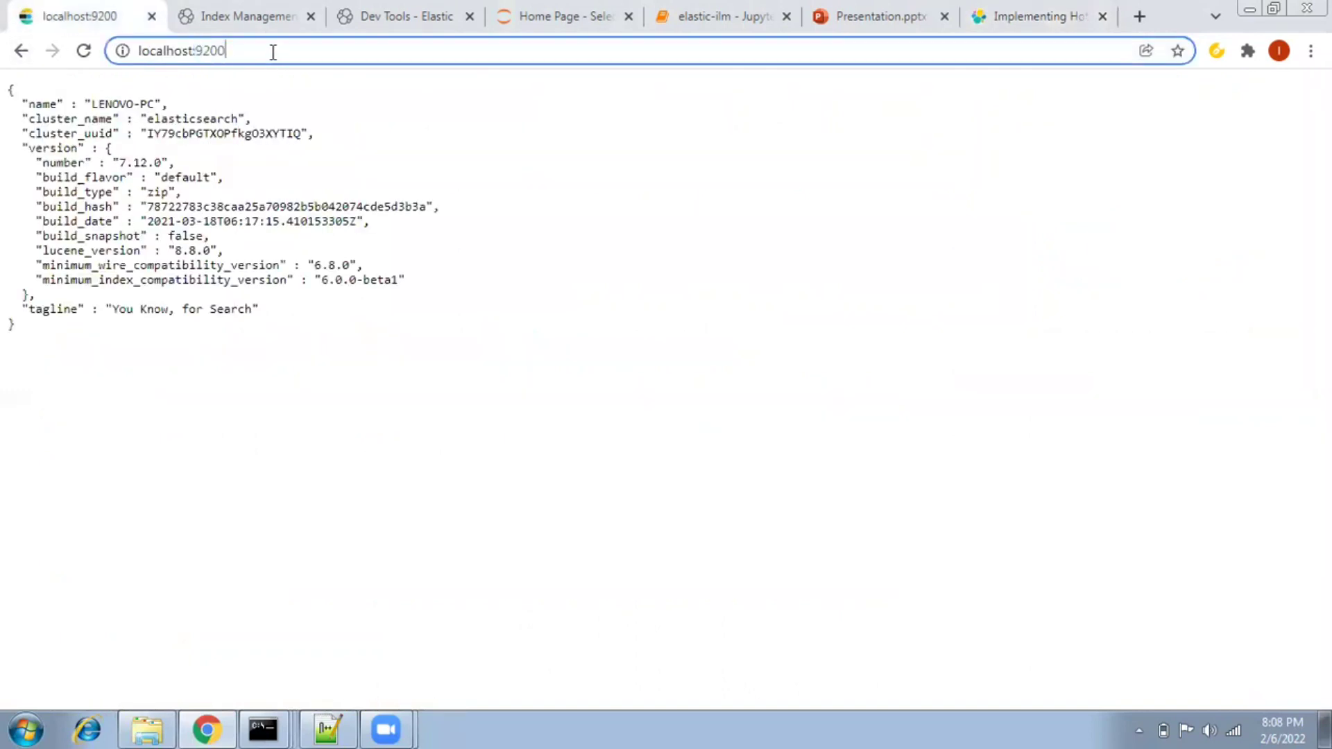
left_click_drag(244, 52, 136, 54)
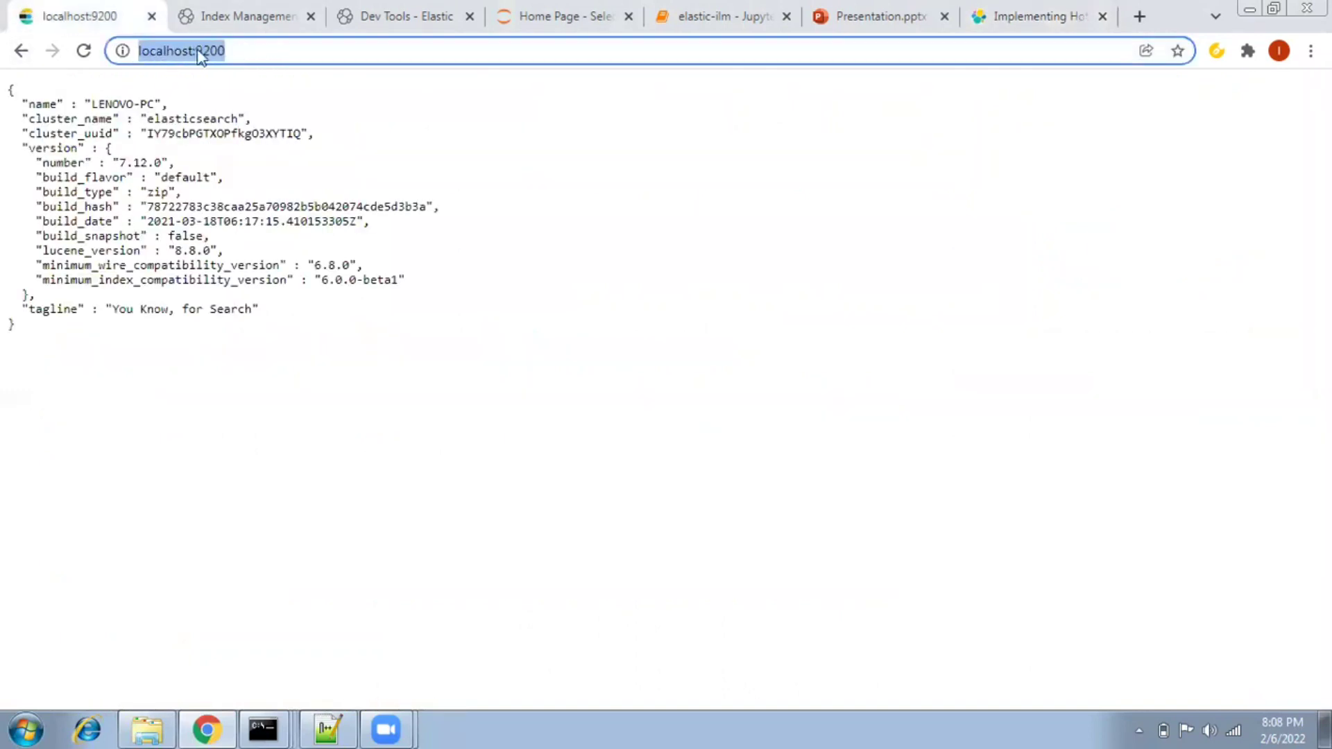
left_click(247, 16)
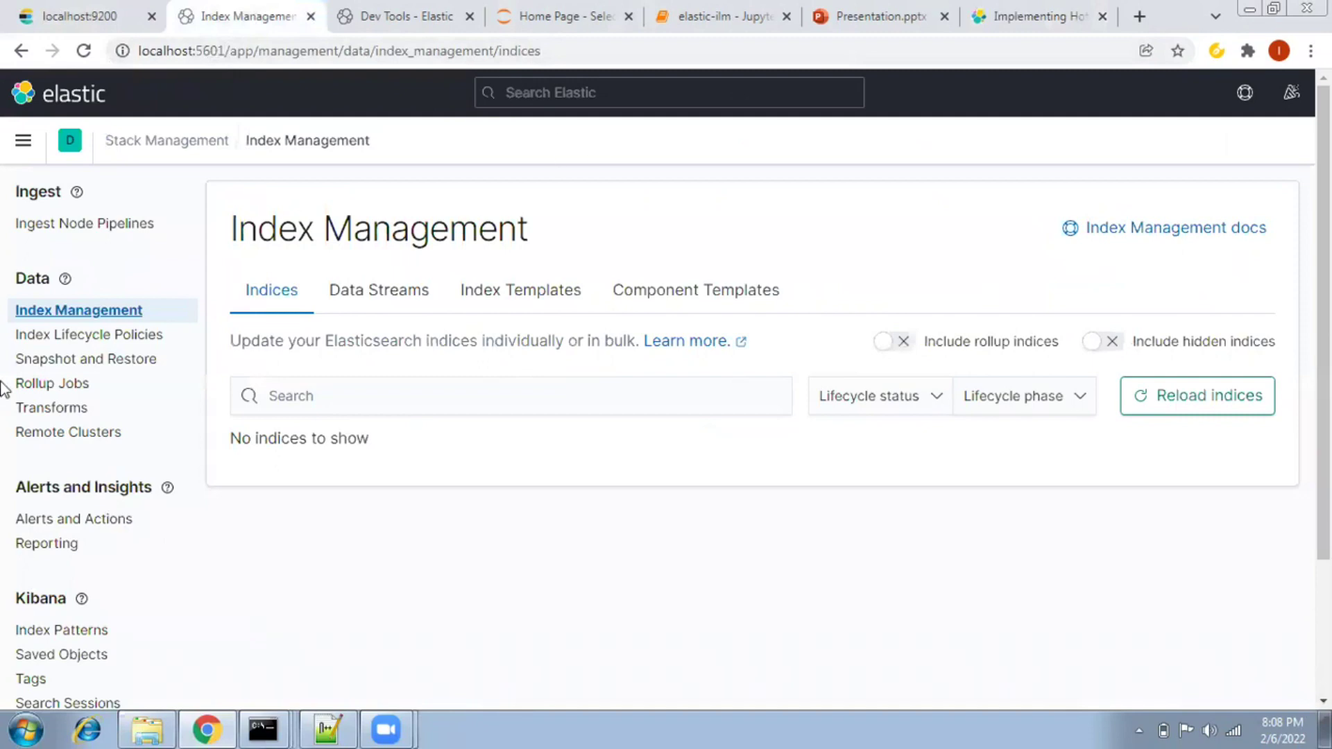
left_click(23, 140)
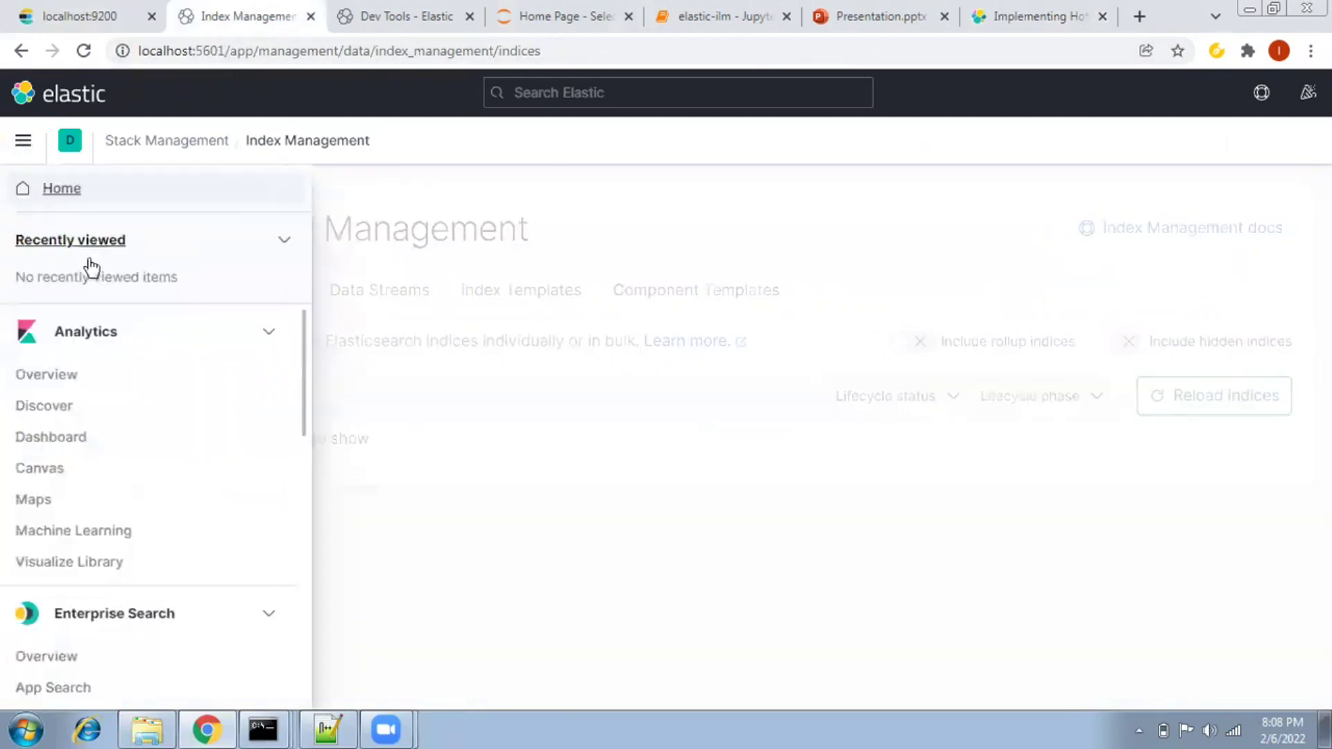
left_click(100, 403)
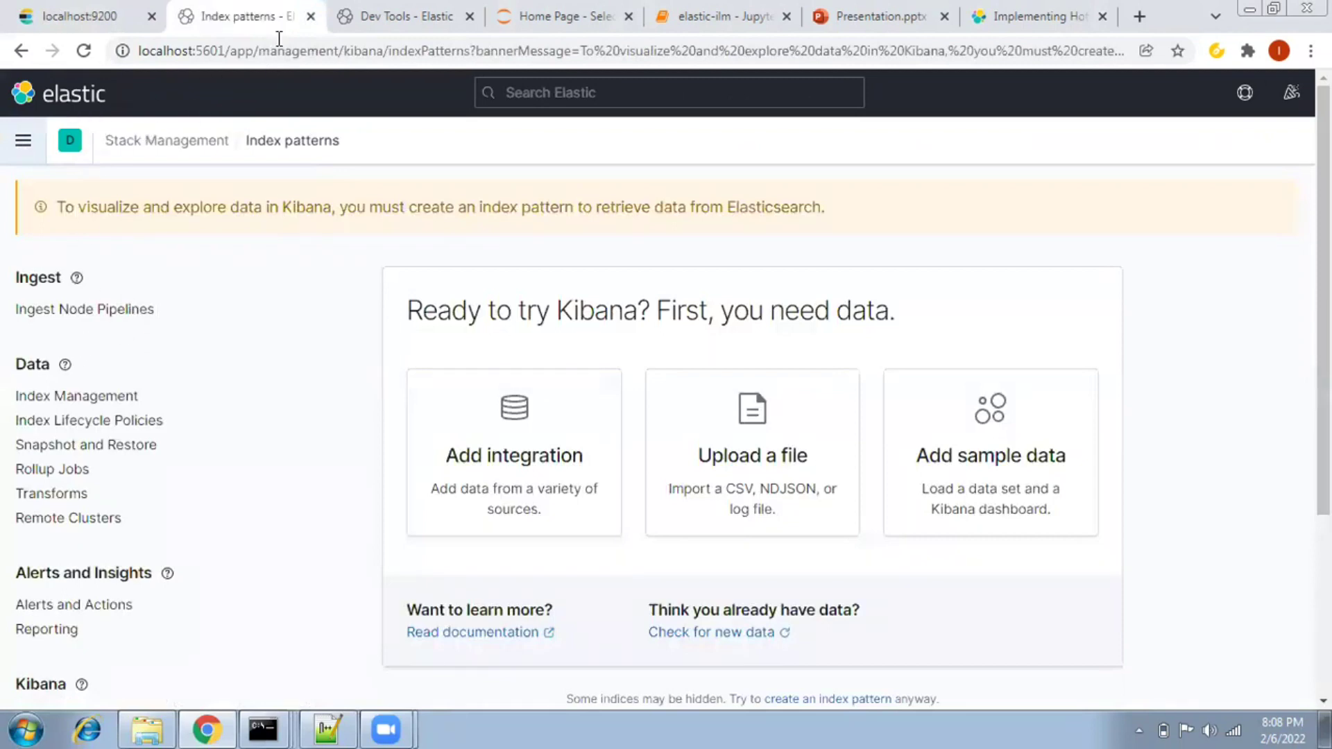
left_click(610, 14)
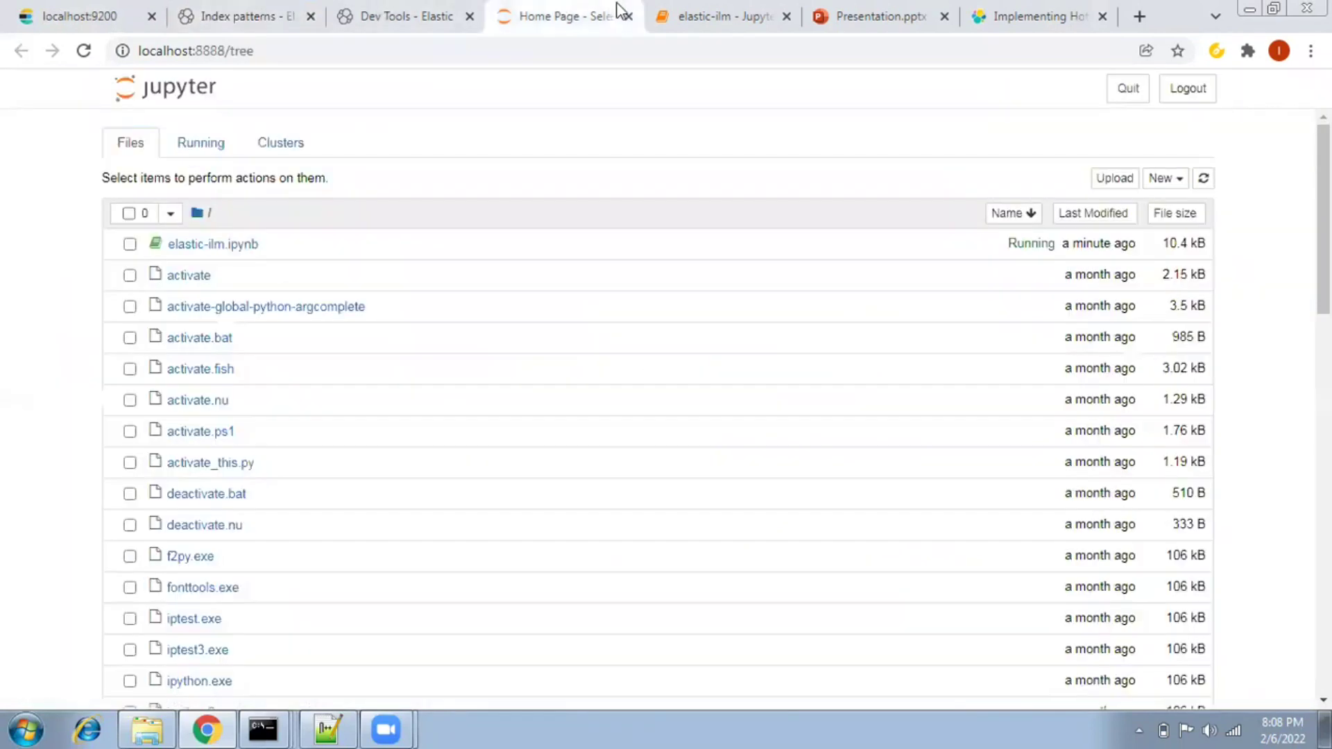
left_click(391, 15)
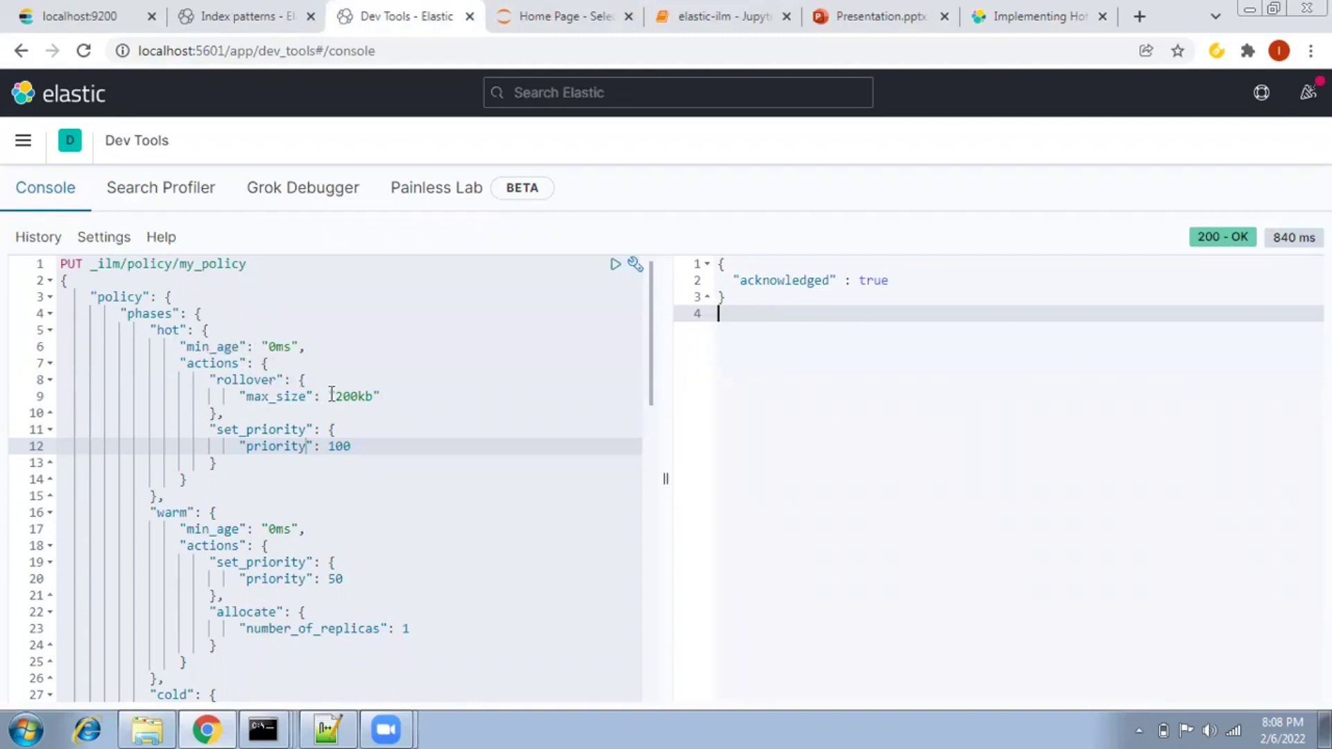
left_click_drag(335, 397, 373, 397)
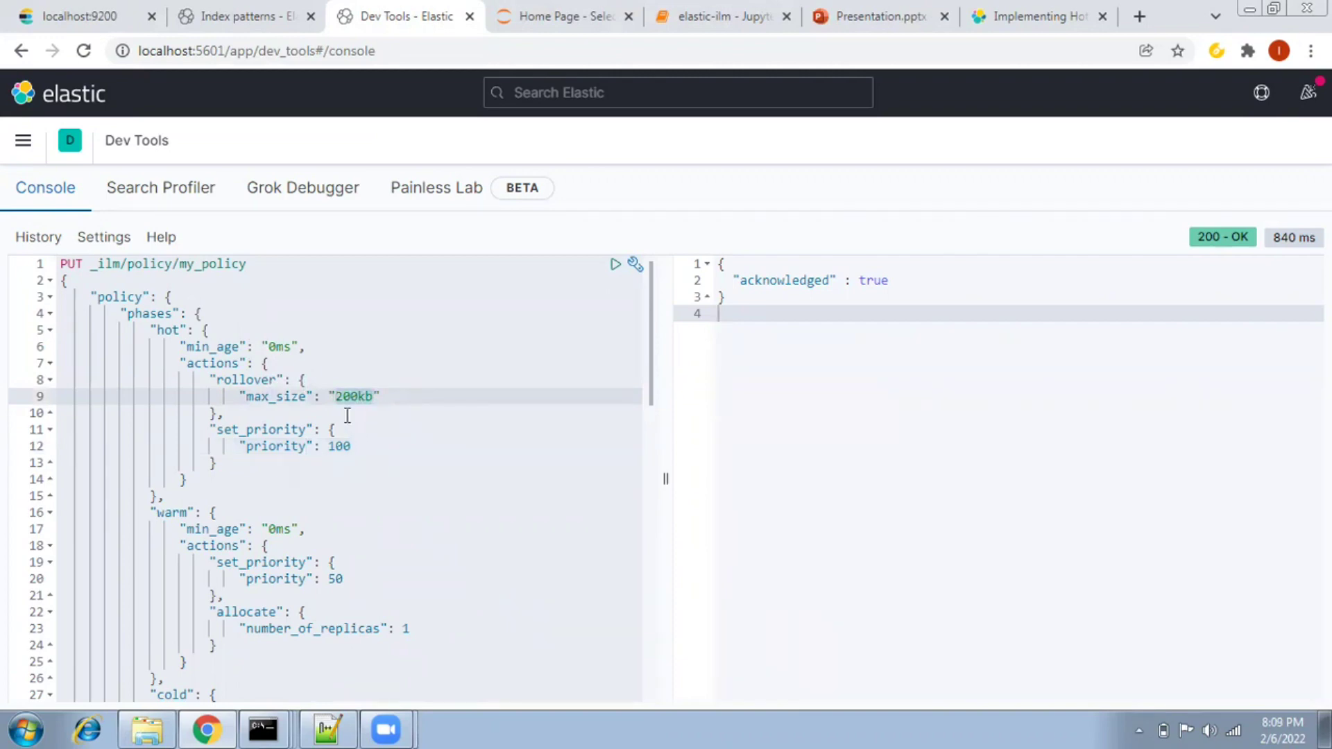
left_click(274, 593)
scroll(275, 586, "down", 3)
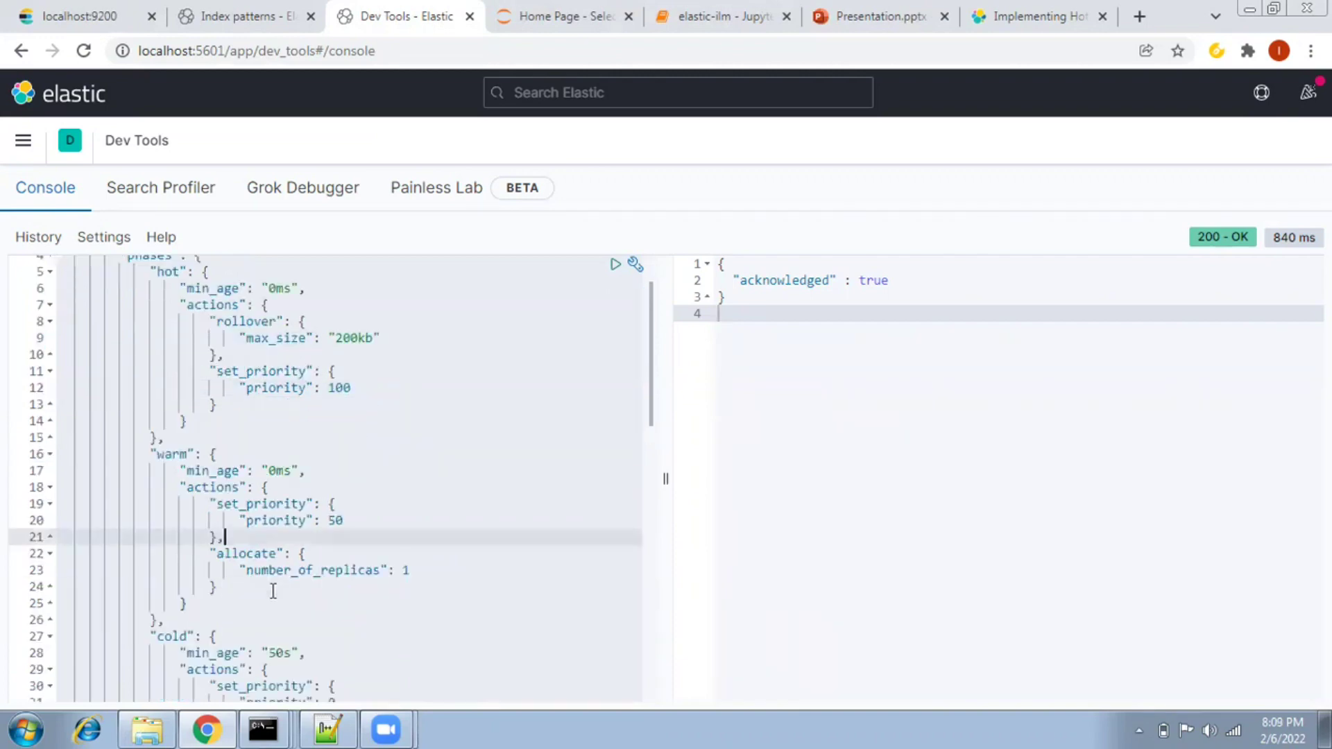
left_click(275, 595)
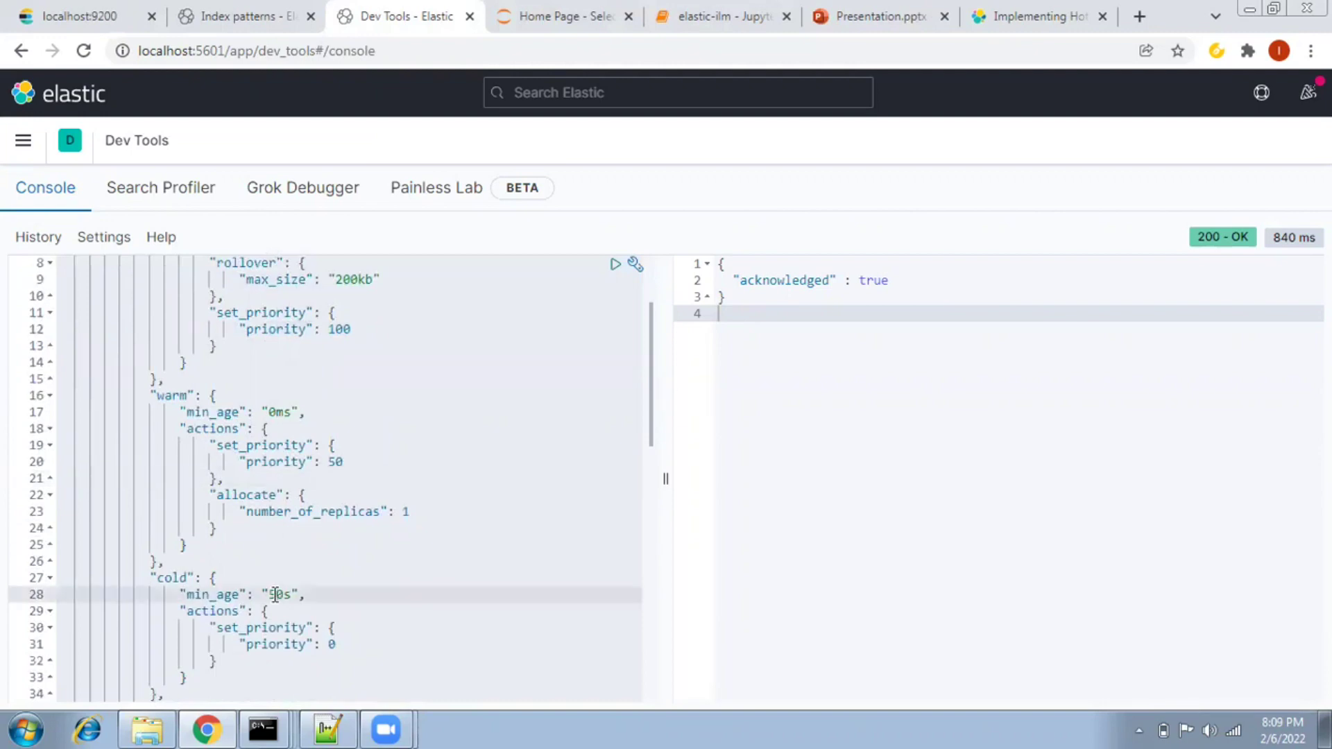
scroll(275, 594, "up", 3)
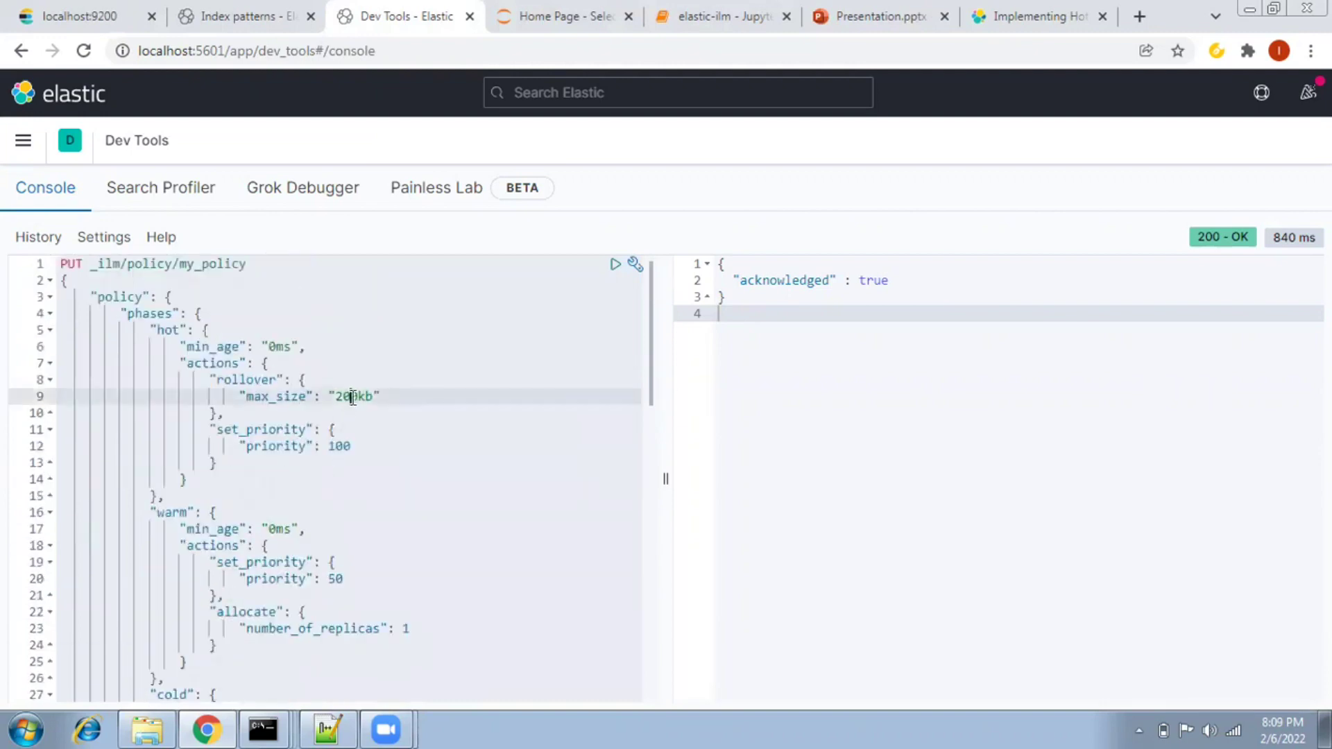
double_click(352, 396)
scroll(292, 423, "down", 1)
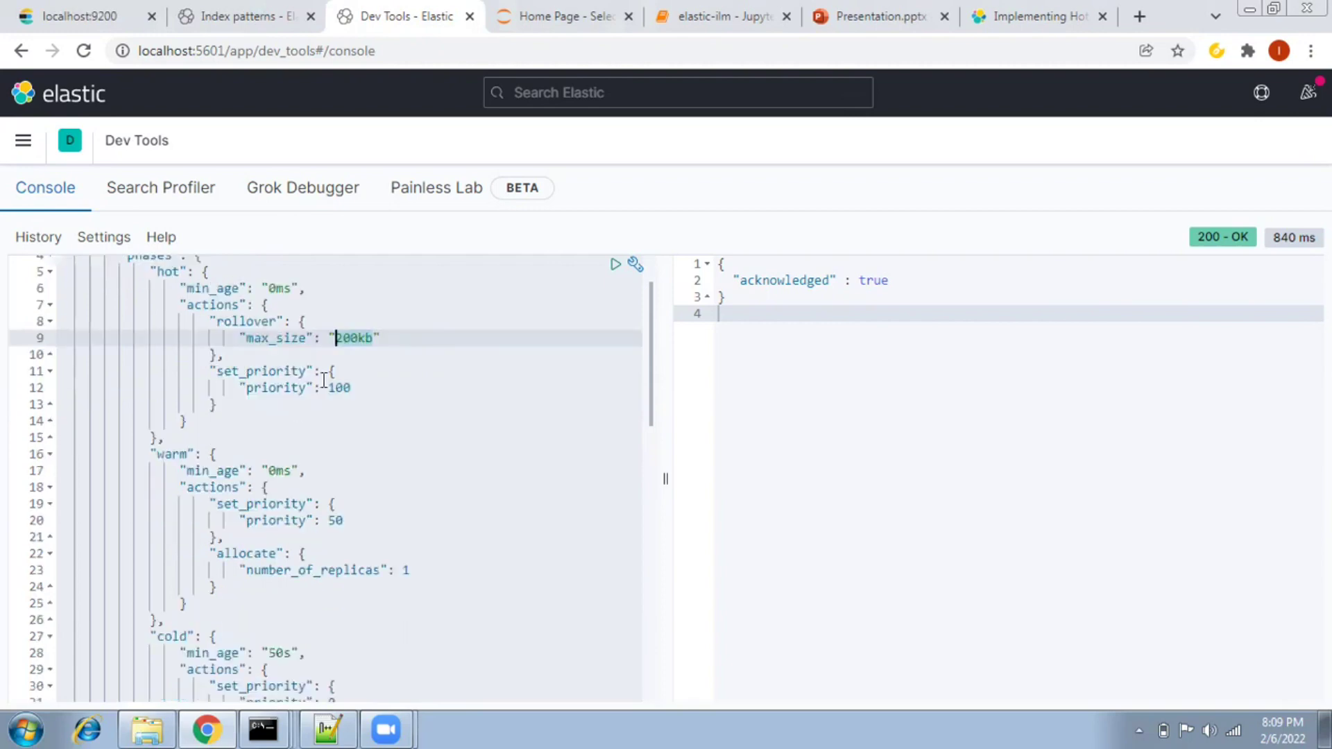
scroll(334, 349, "up", 1)
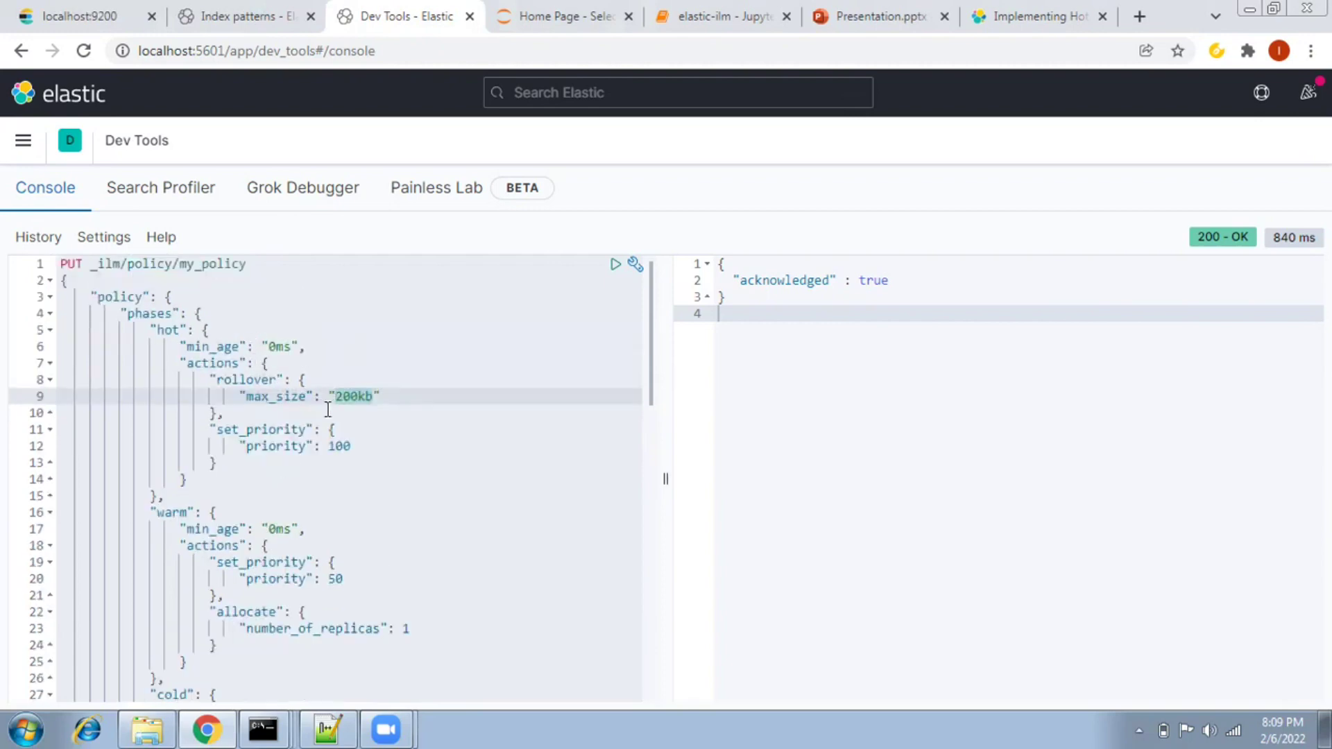
scroll(344, 408, "down", 2)
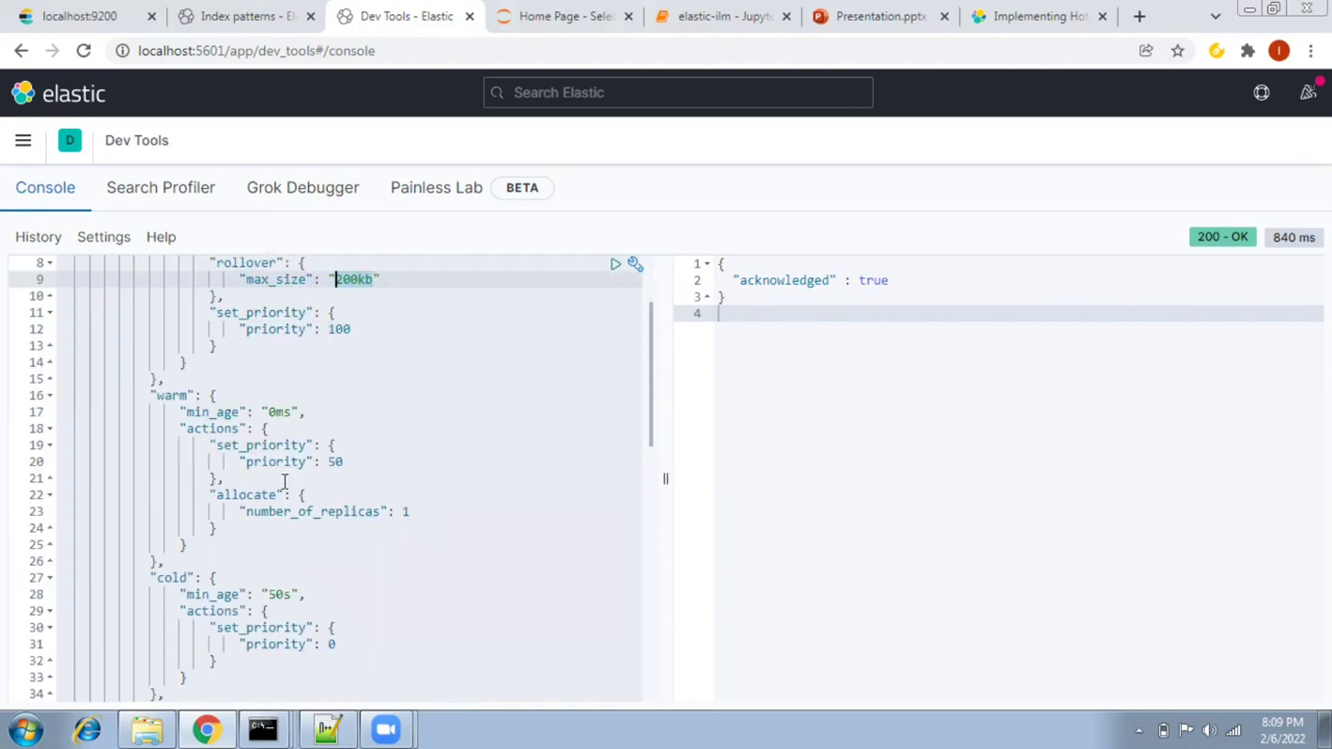
left_click(283, 482)
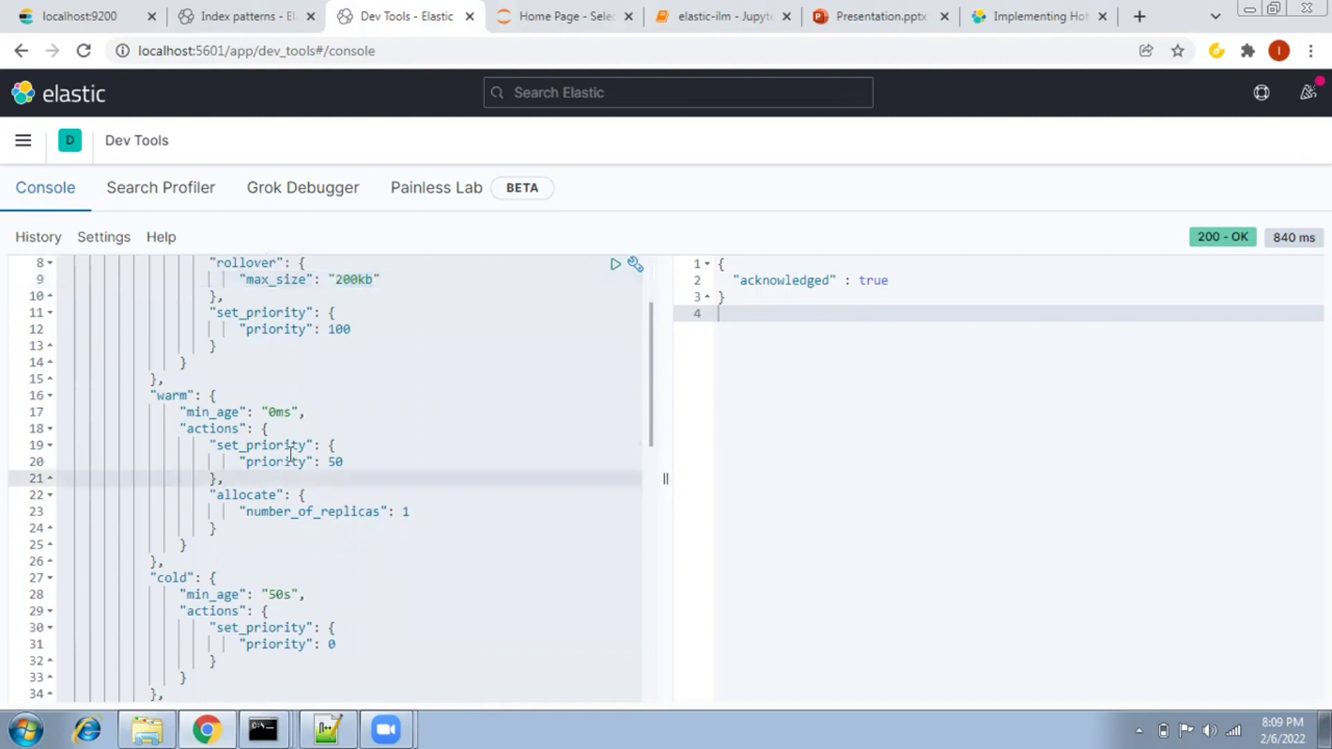
scroll(289, 457, "down", 2)
left_click(272, 478)
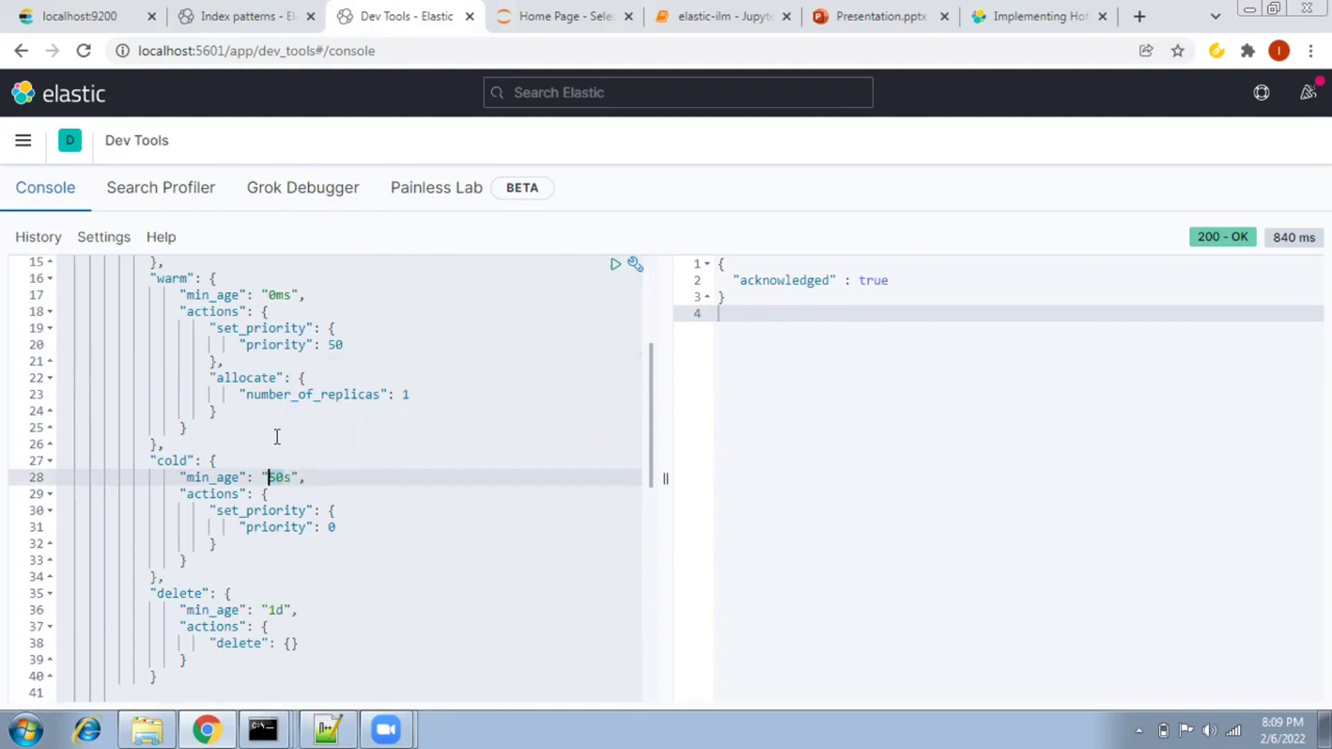
left_click(270, 610)
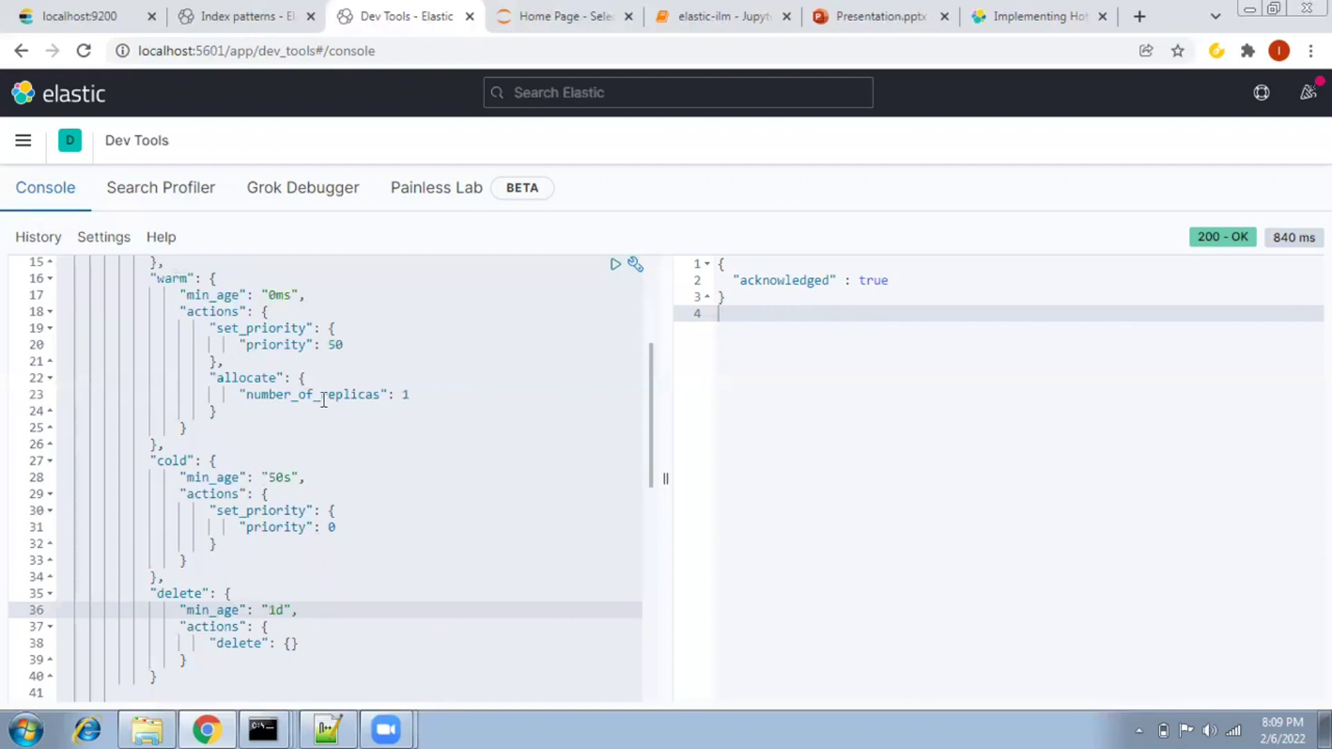
scroll(322, 402, "up", 2)
scroll(339, 330, "down", 3)
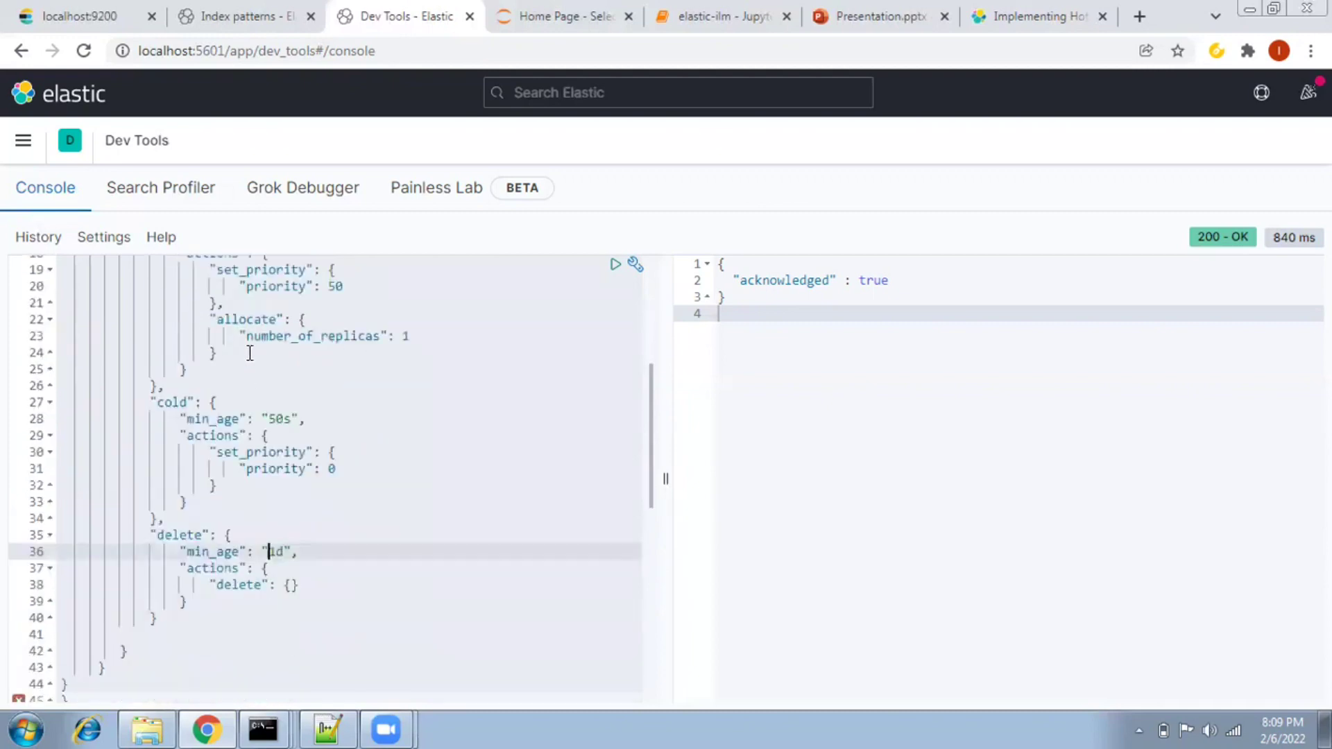
left_click(250, 352)
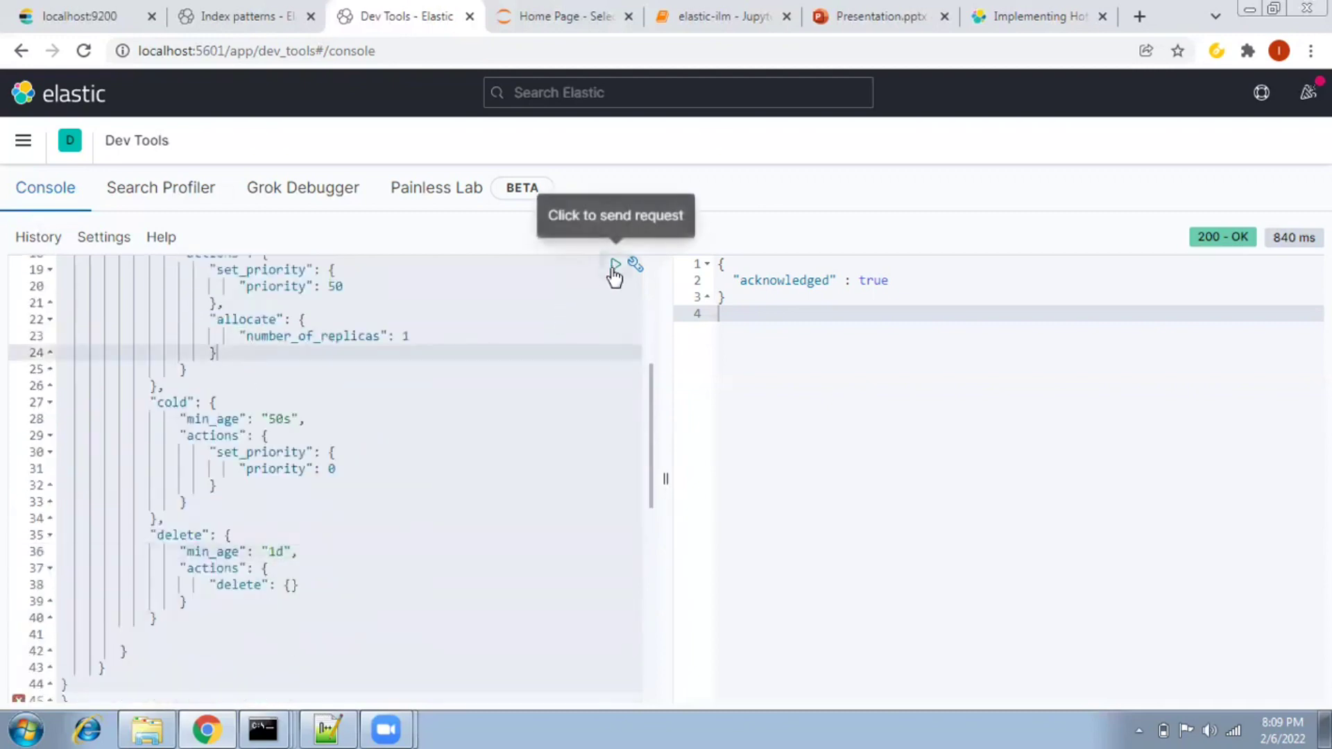
left_click(616, 267)
Send PUT _template/enterprise-survey_template, linking enterprise-survey-* indices to my_policy and the enterprise-survey alias.
scroll(236, 482, "down", 5)
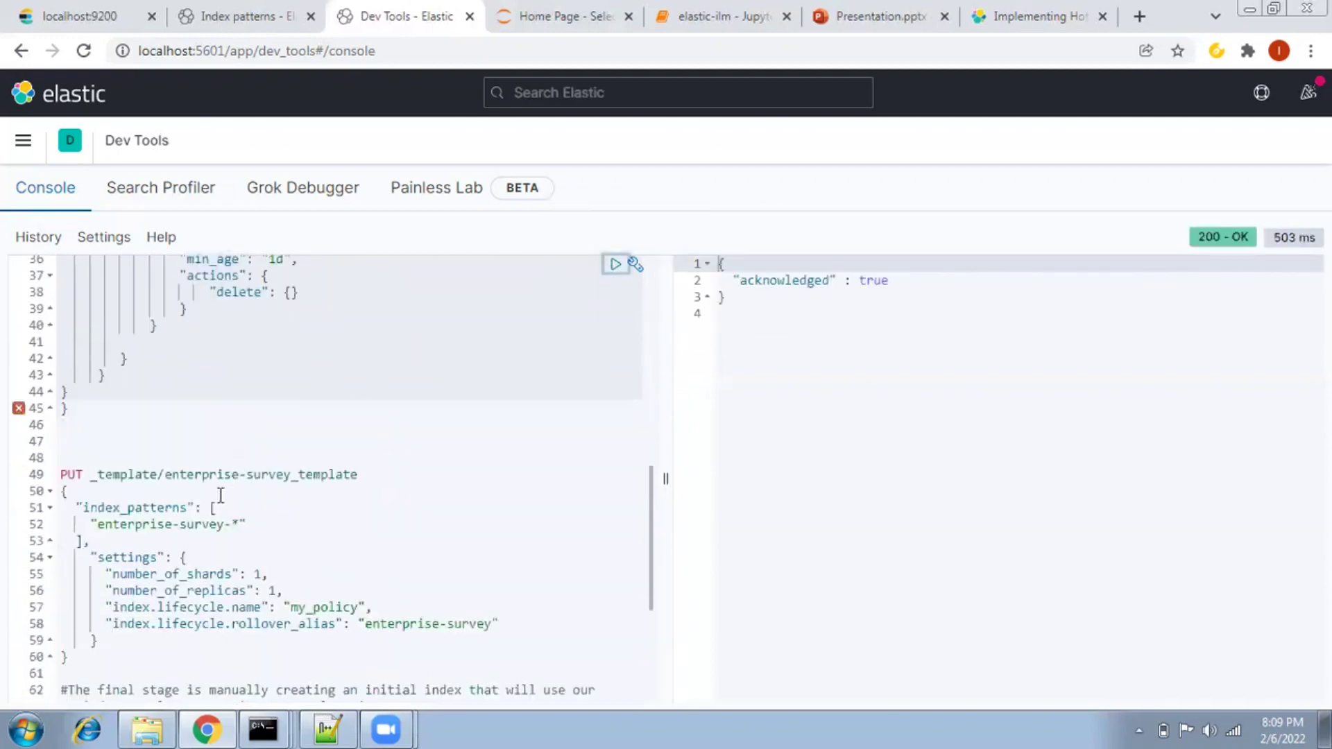
left_click(210, 507)
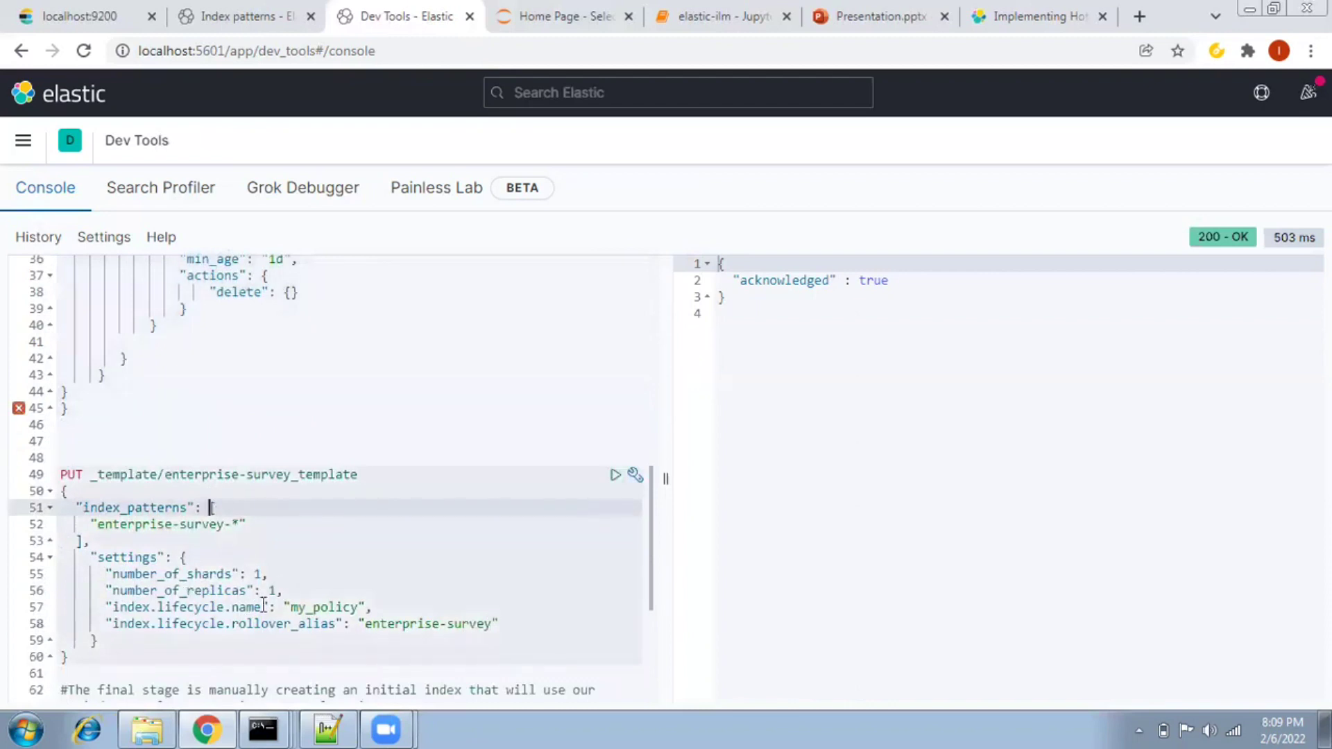
left_click_drag(291, 607, 352, 607)
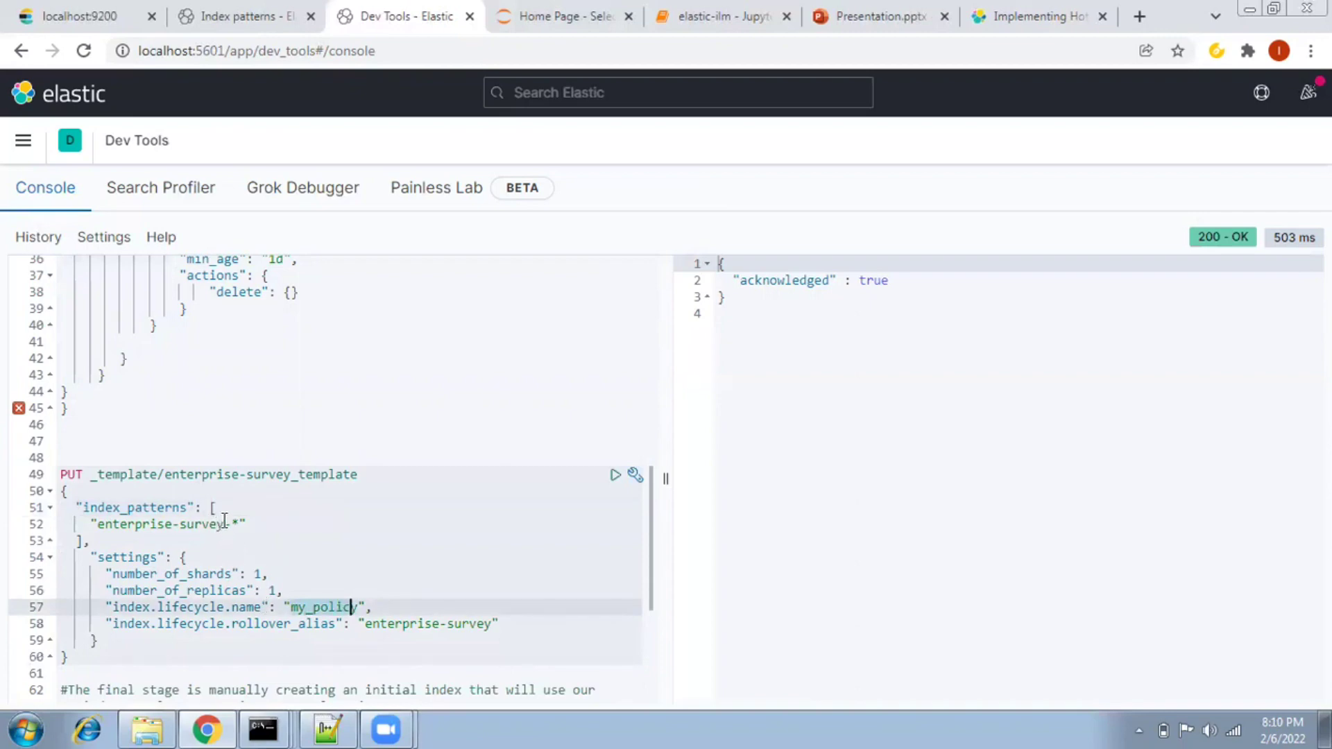
left_click_drag(224, 522, 97, 525)
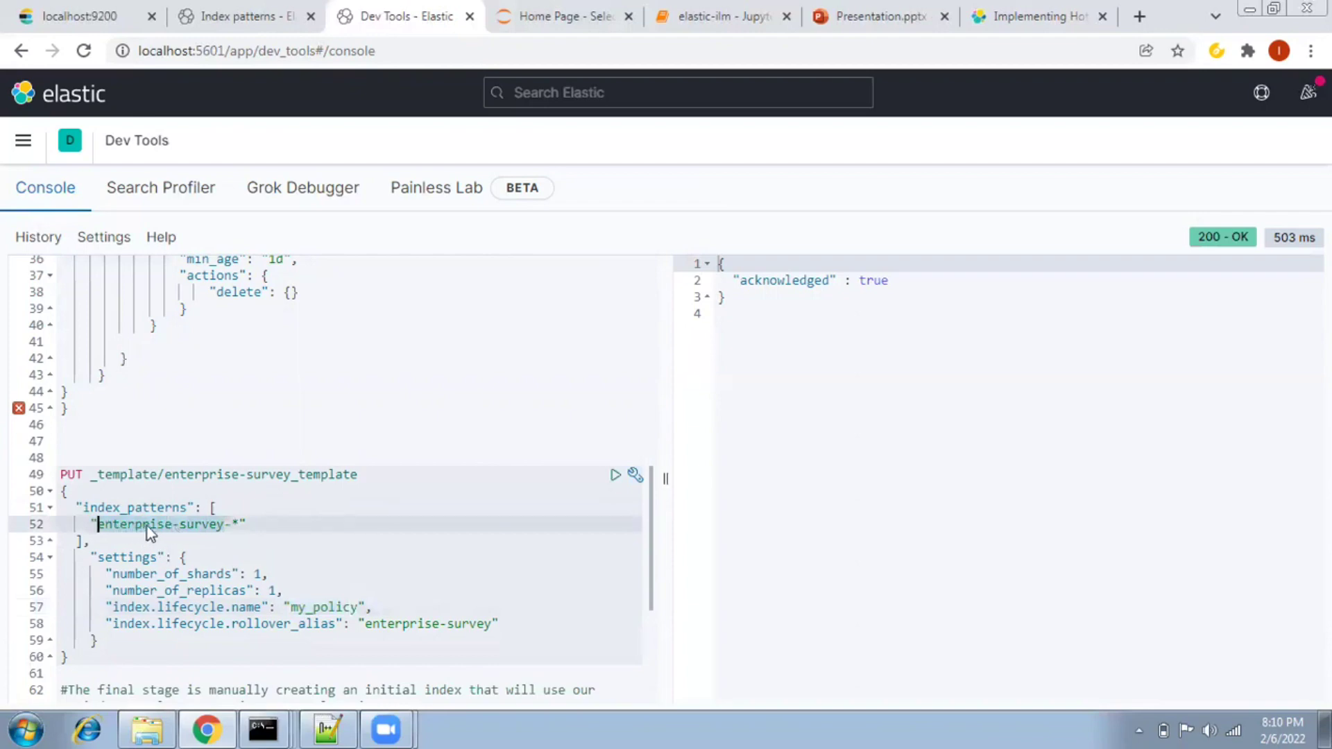
left_click(321, 607)
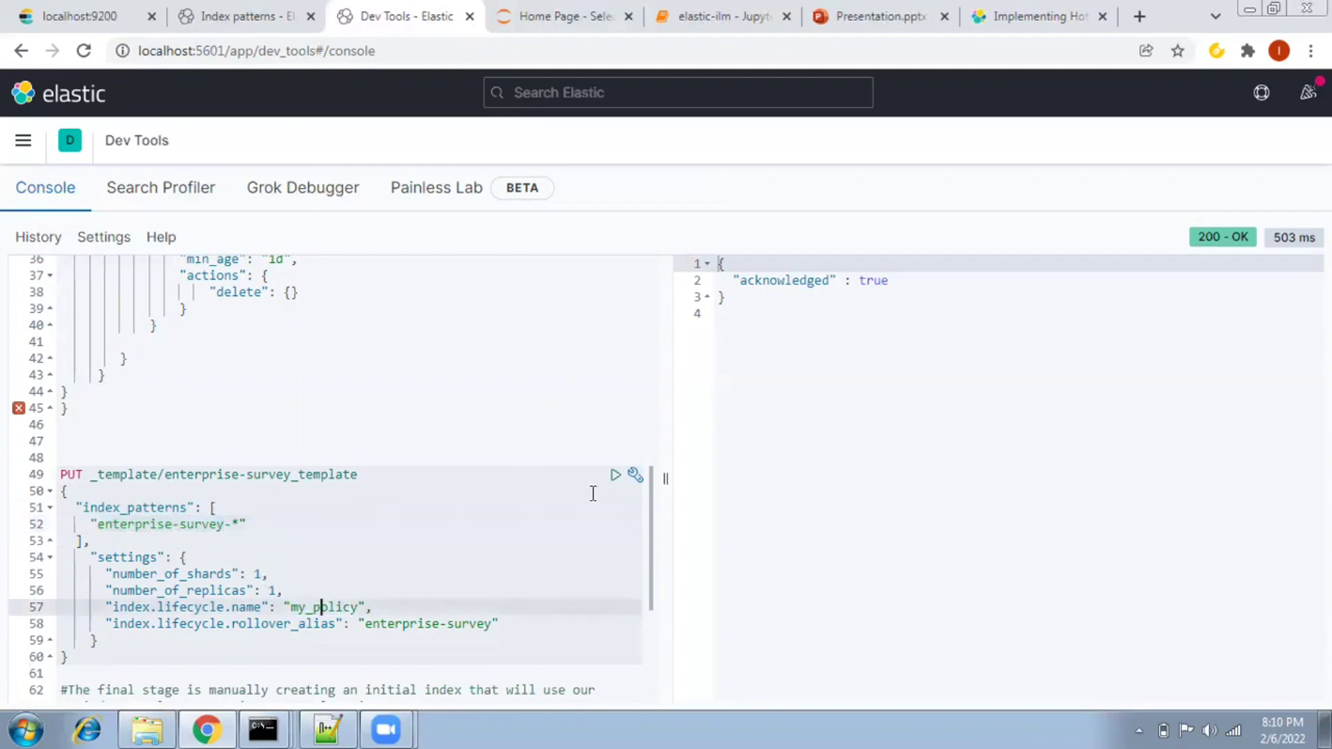
left_click(615, 478)
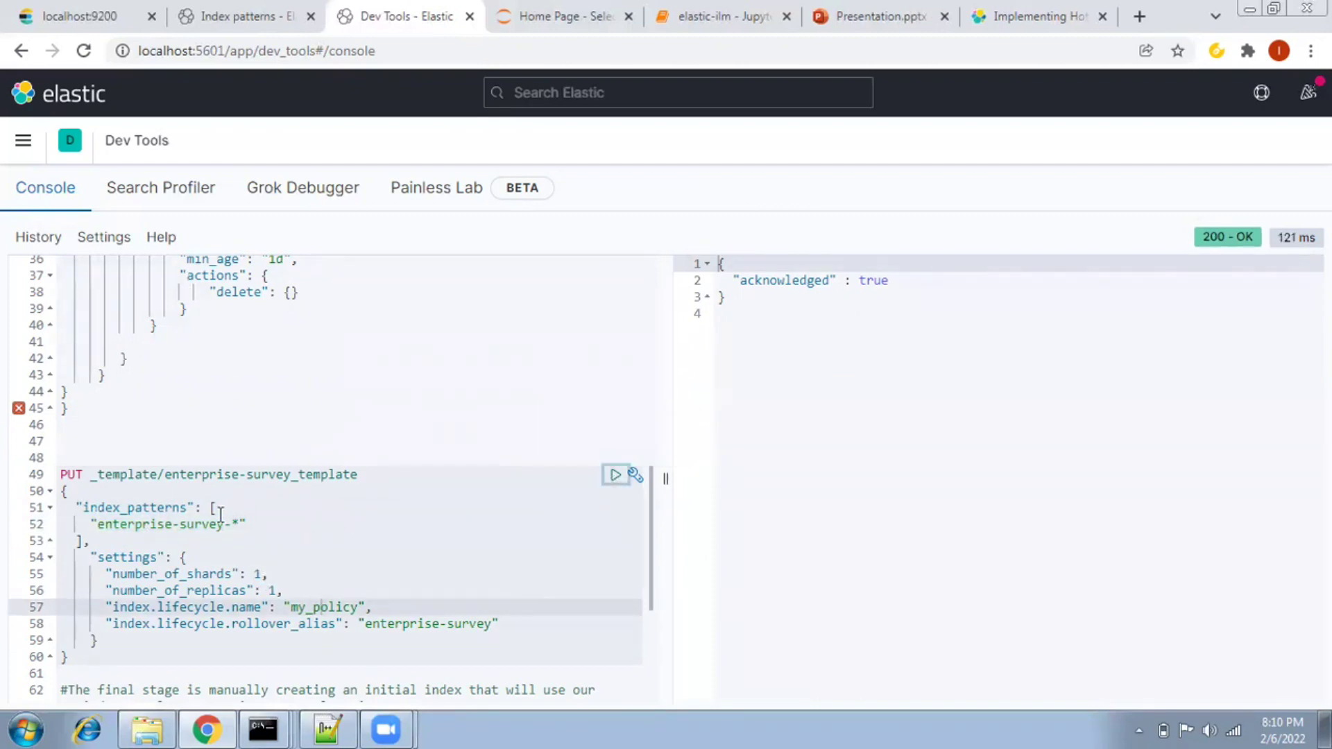
scroll(218, 493, "down", 5)
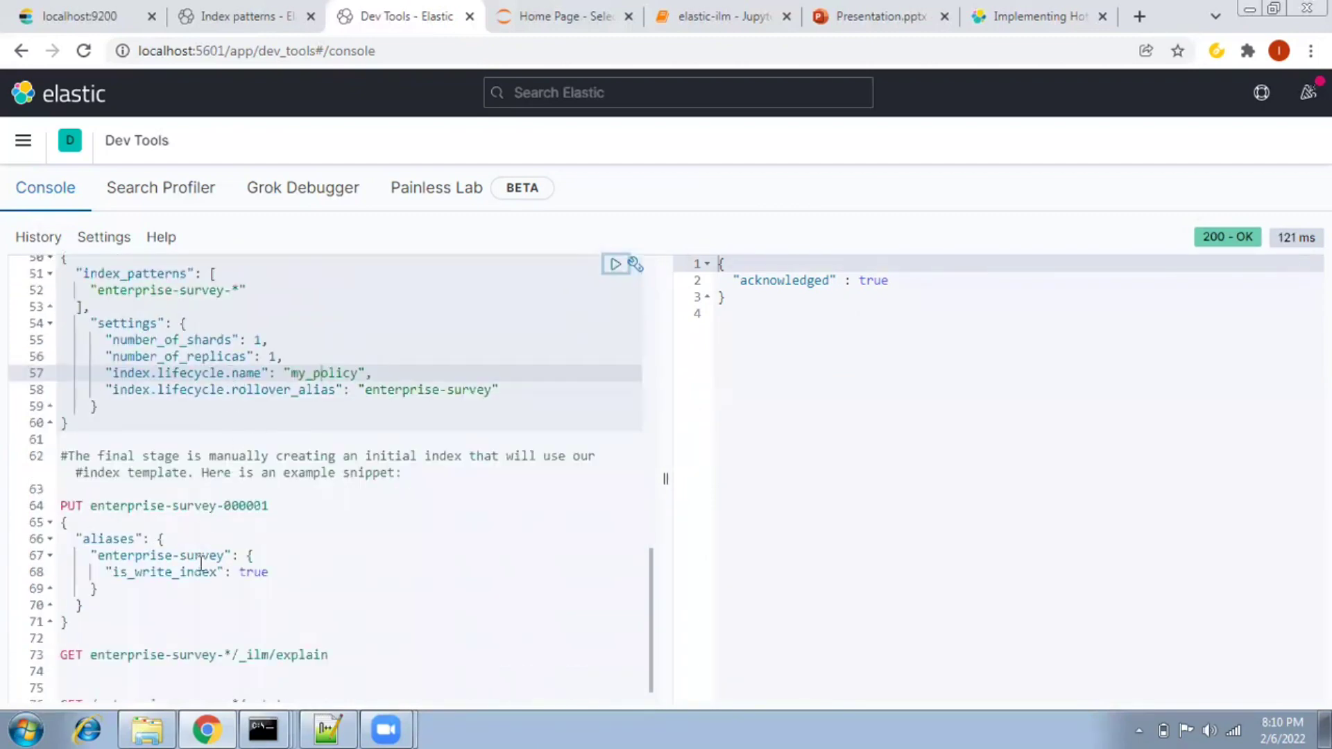
Create the enterprise-survey-000001 index as write index of the enterprise-survey alias.
left_click(173, 555)
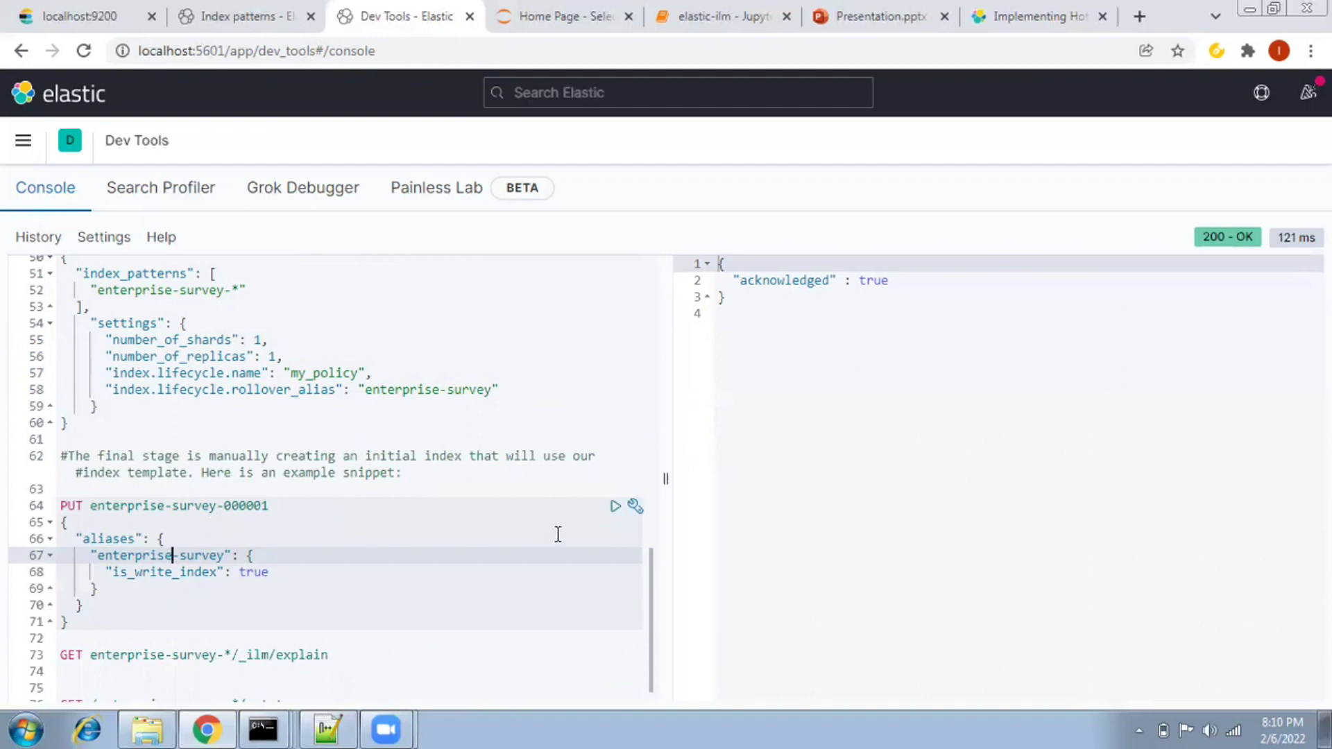
left_click(615, 507)
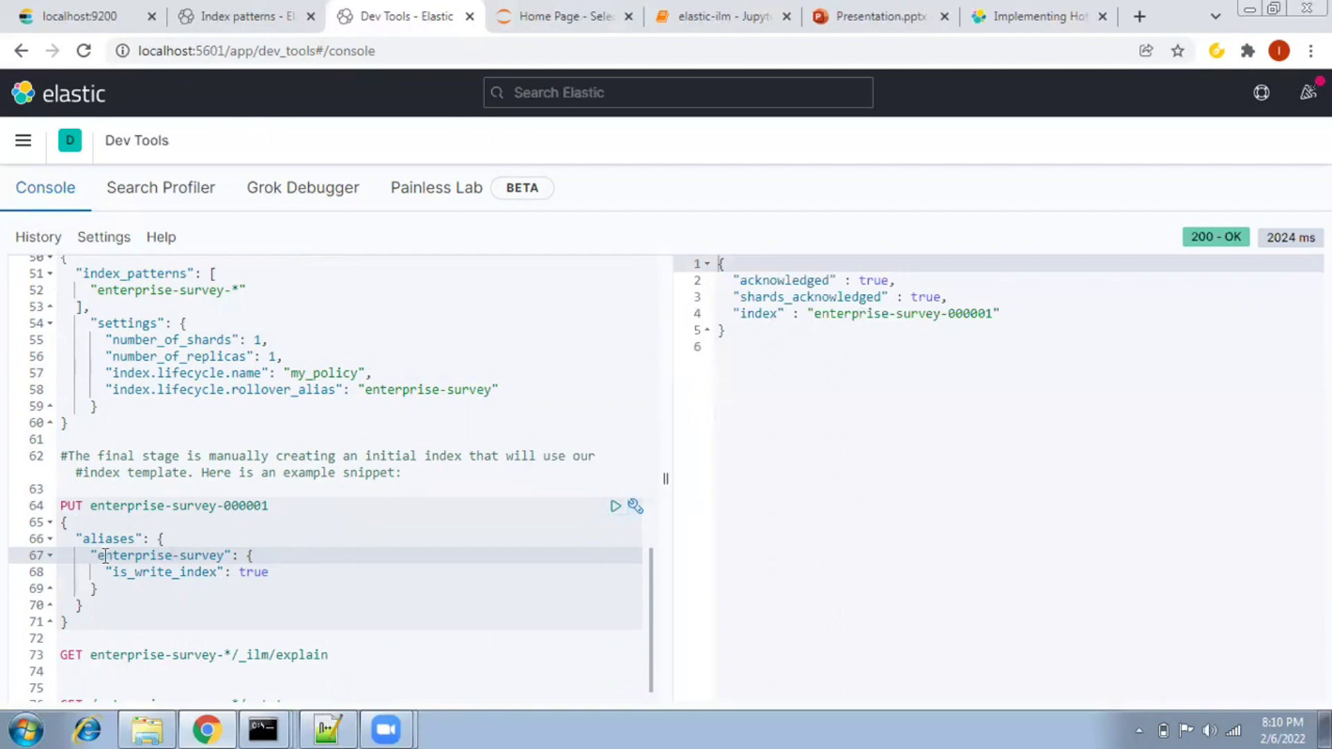
left_click_drag(101, 555, 218, 556)
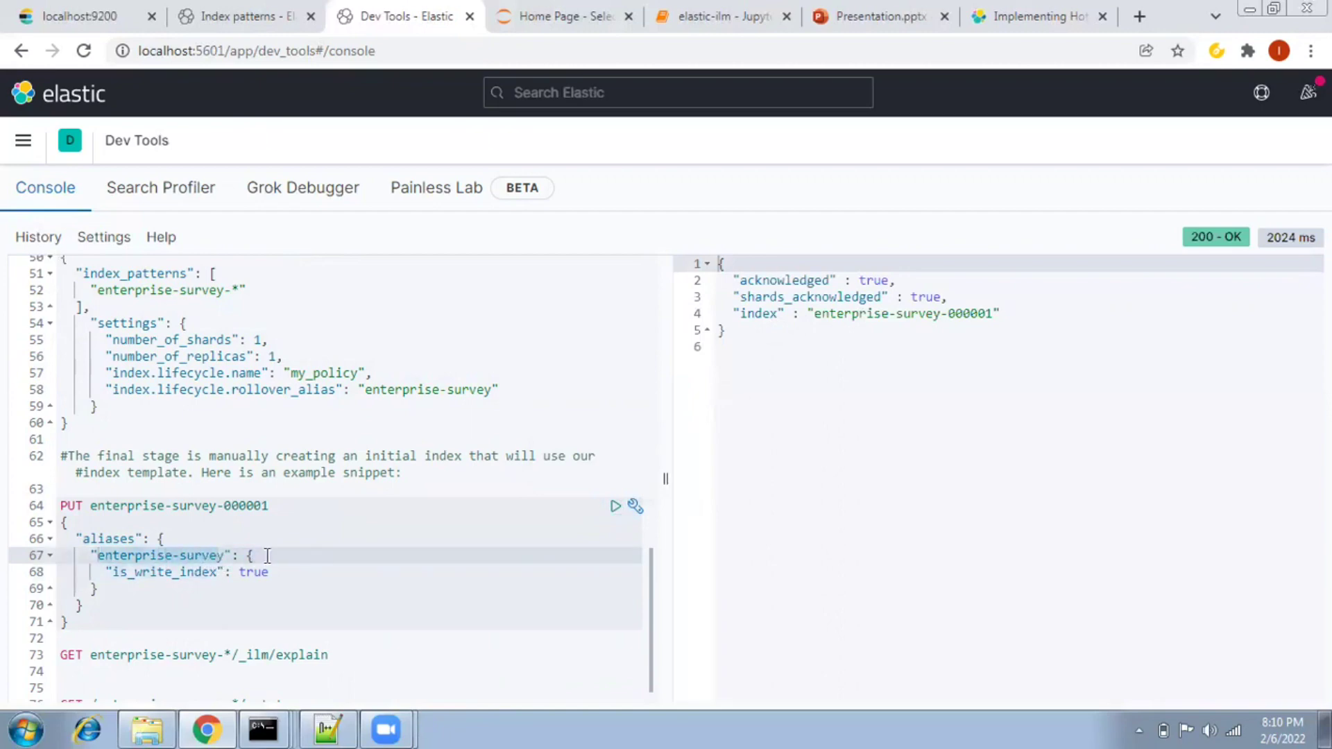
Run GET enterprise-survey-*/_ilm/explain and confirm 000001 sits in the hot phase.
scroll(267, 556, "down", 1)
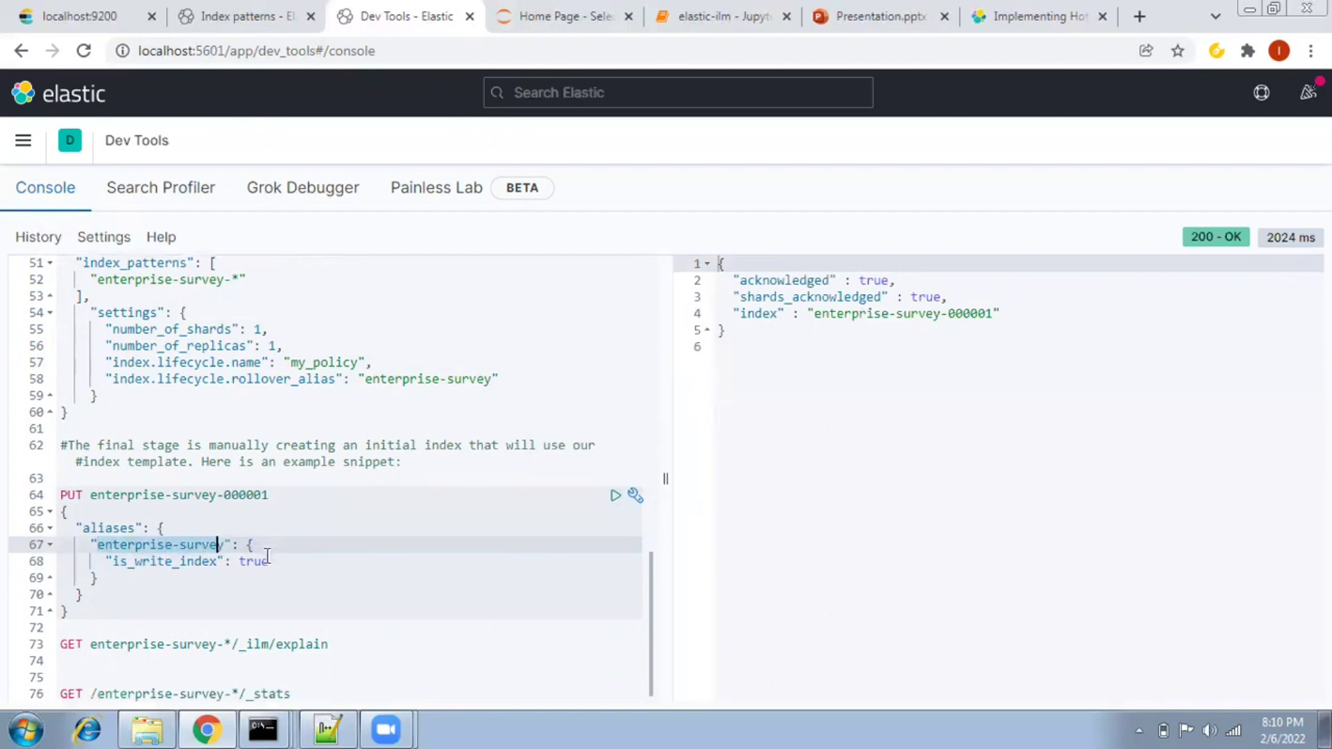
left_click(224, 643)
left_click(614, 645)
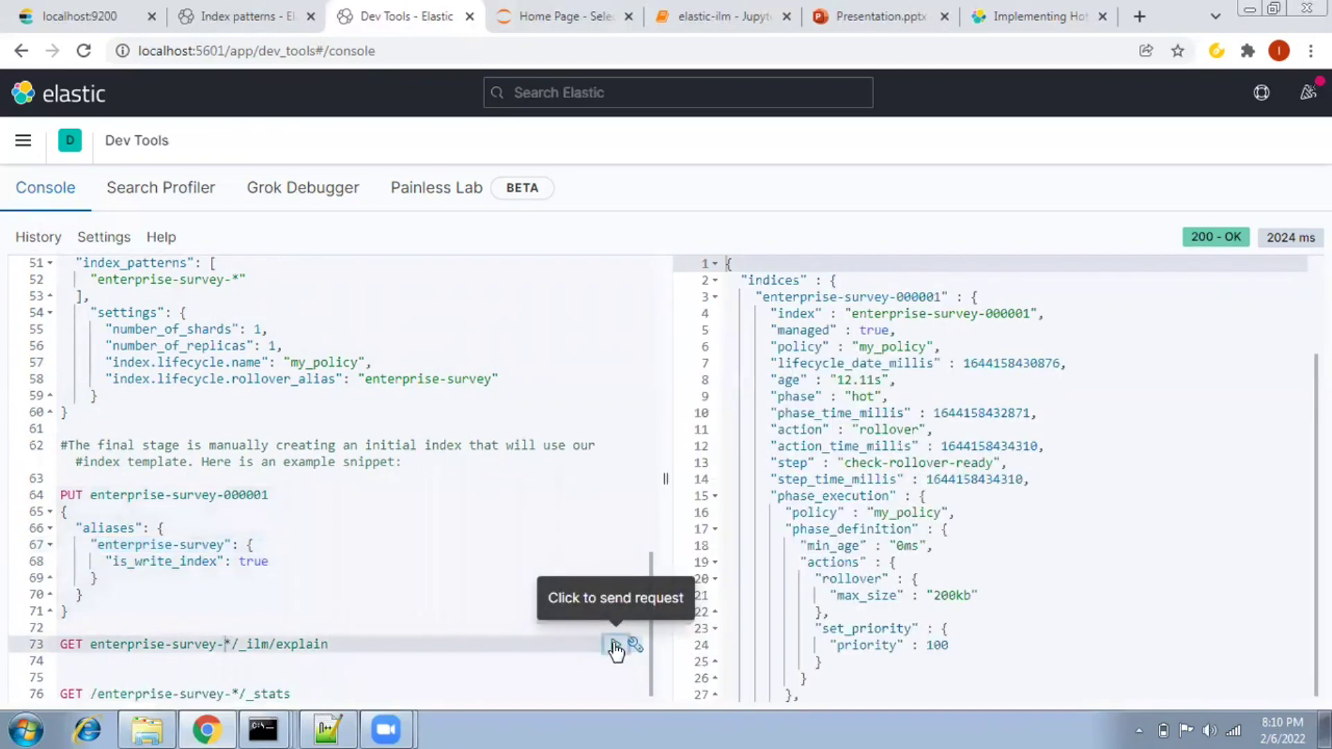
scroll(978, 387, "down", 3)
scroll(969, 389, "up", 3)
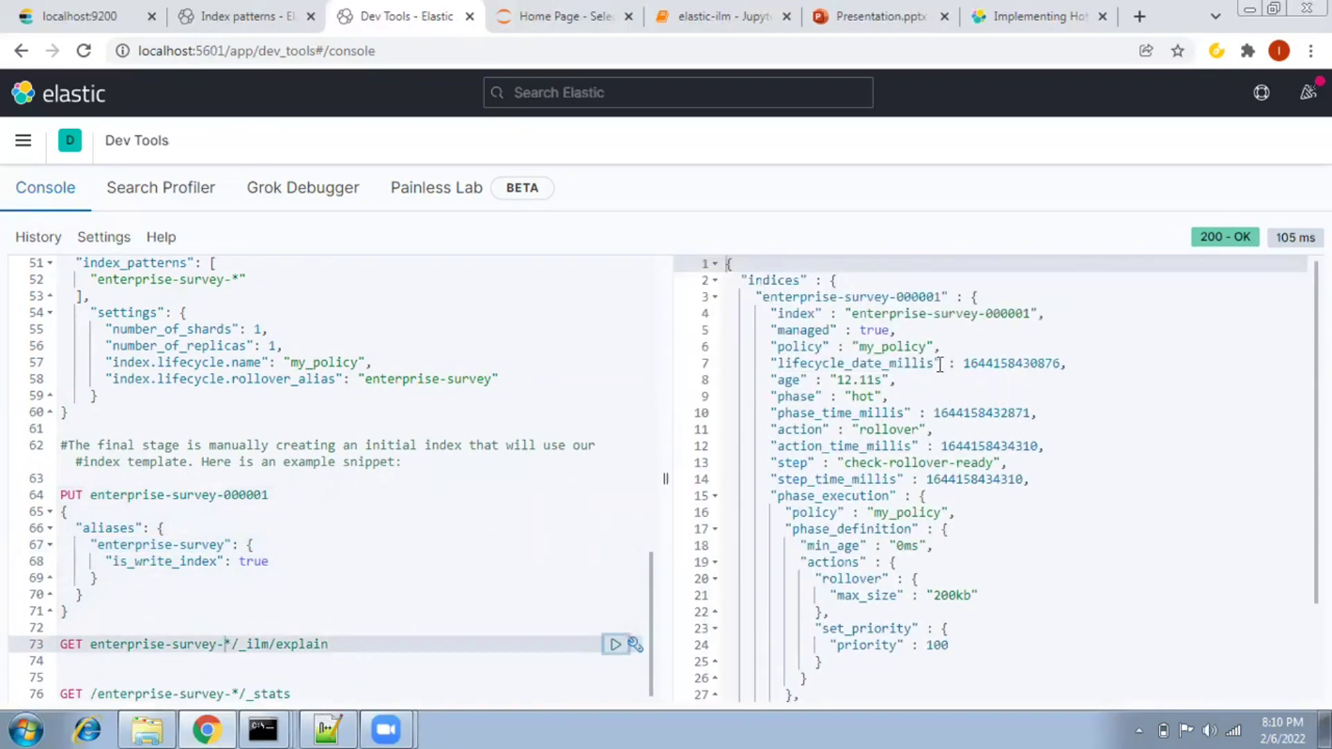
left_click_drag(872, 395, 852, 395)
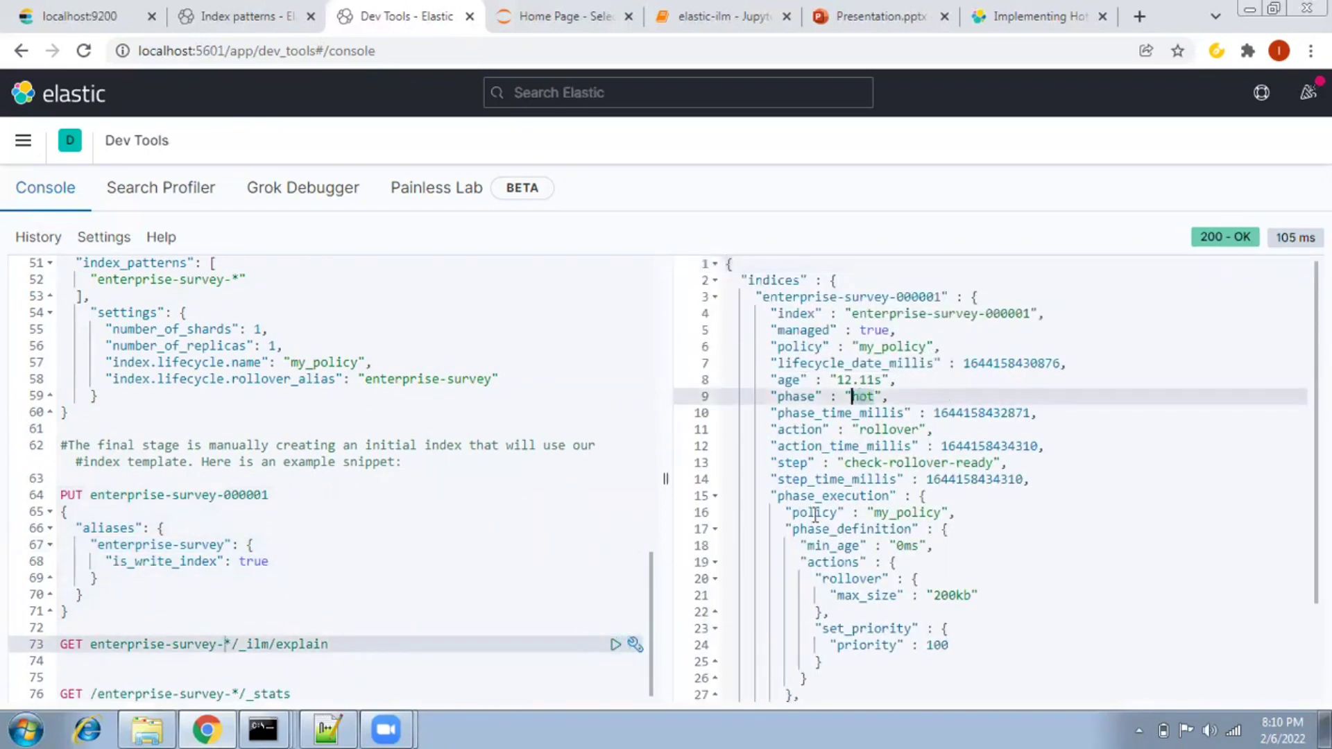
scroll(375, 447, "up", 4)
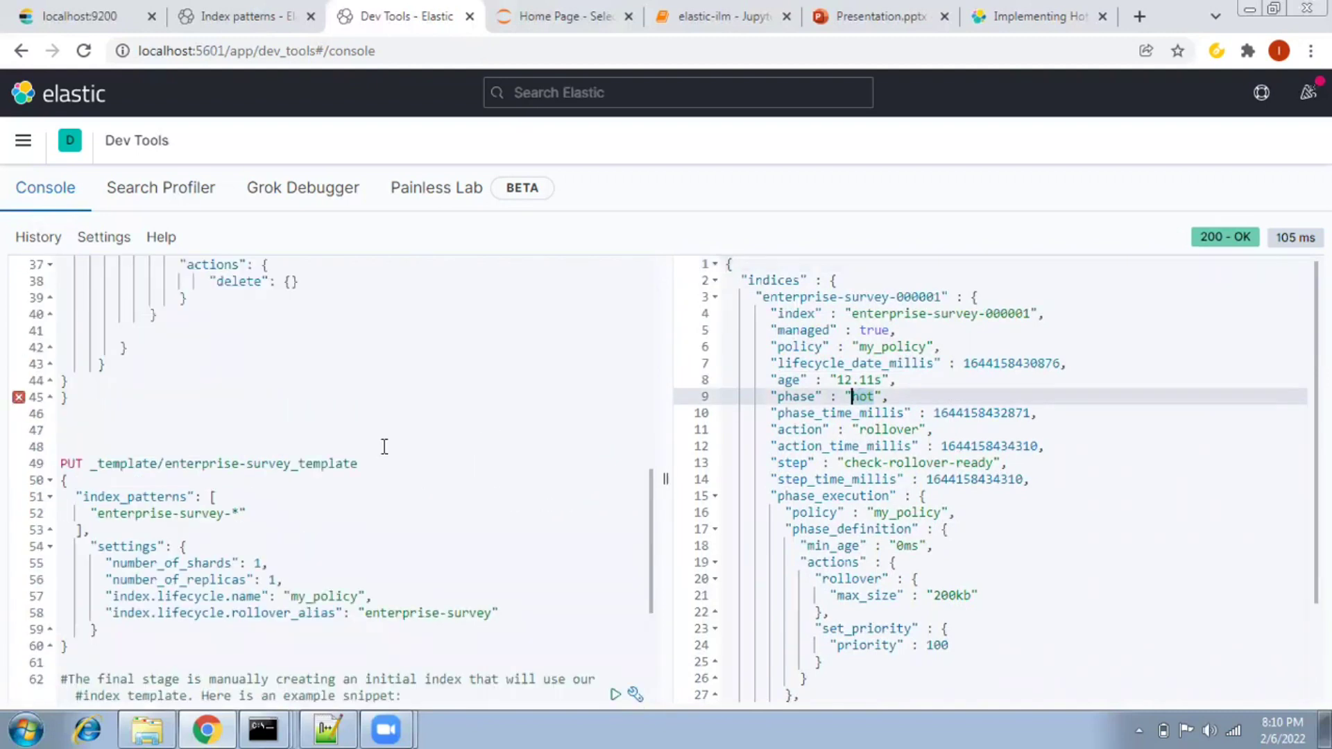
scroll(389, 447, "up", 5)
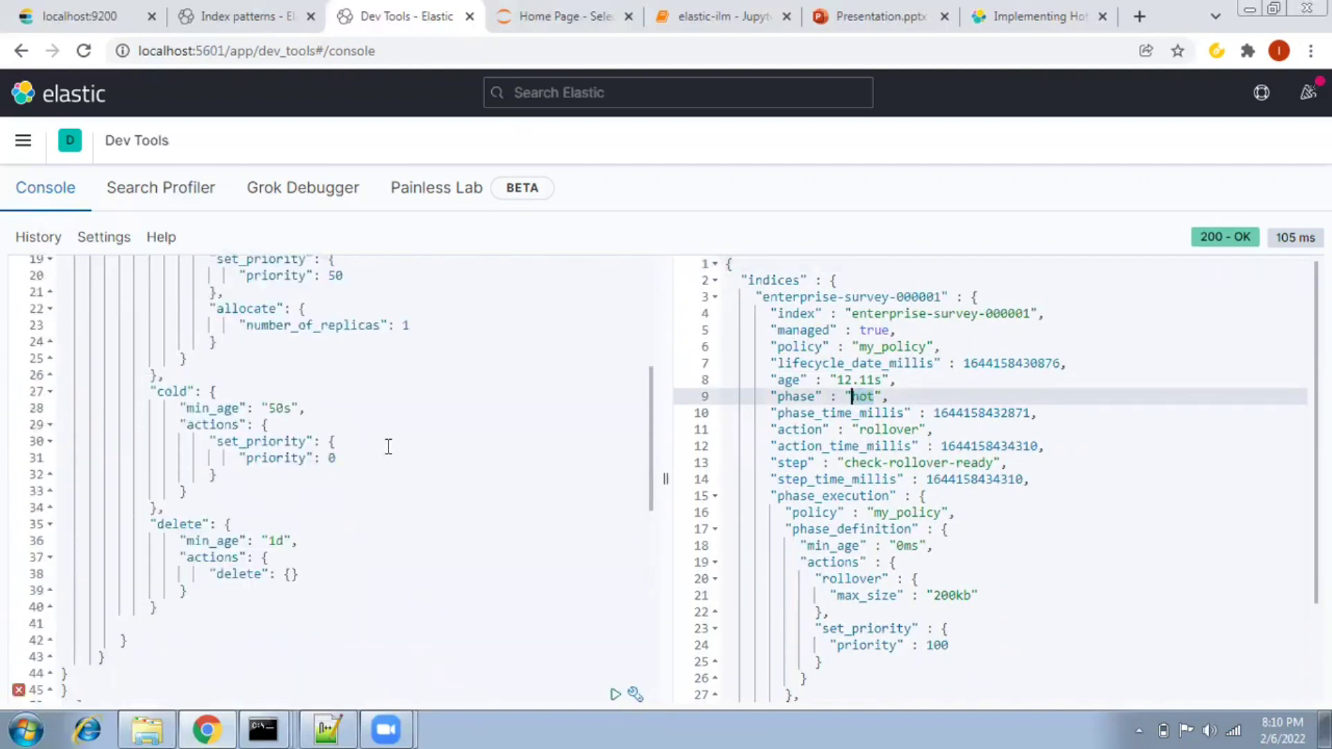
scroll(388, 448, "up", 2)
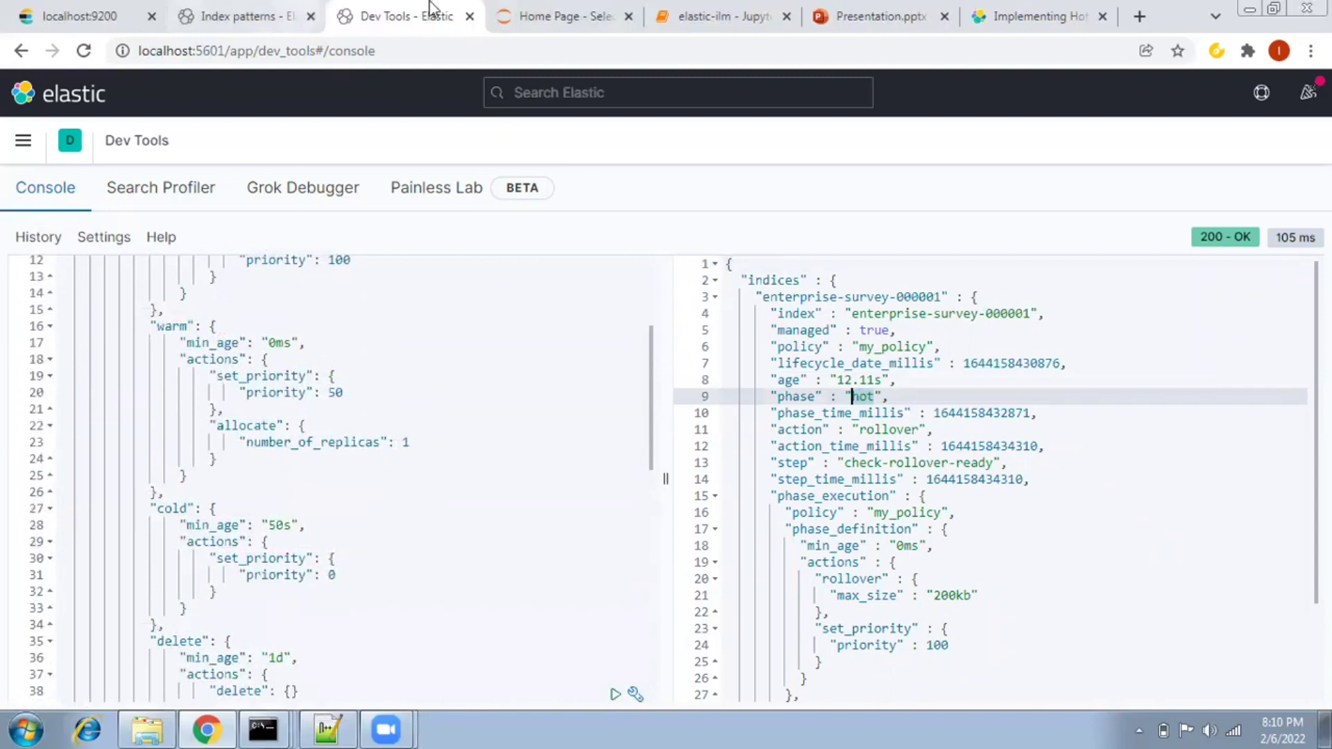
Reload the enterprise survey CSV into df in the elastic-ilm notebook.
left_click(718, 12)
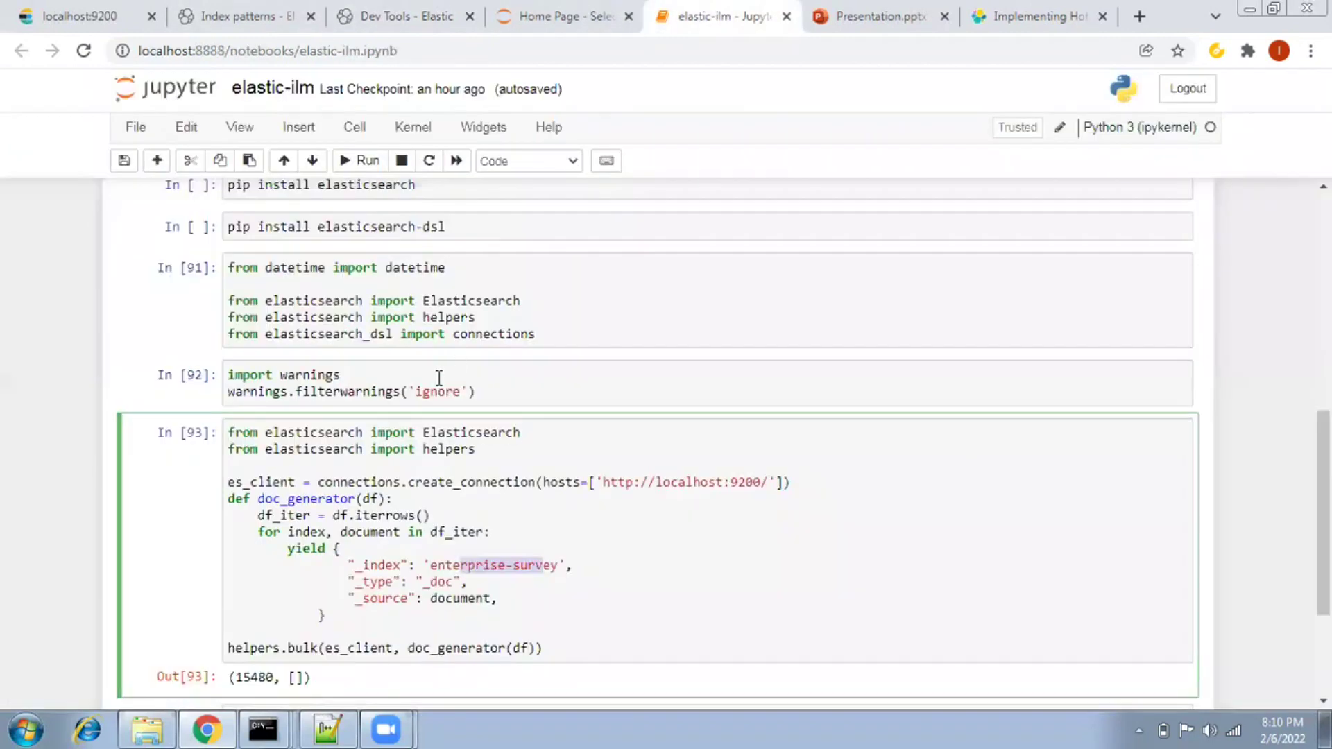
scroll(439, 378, "up", 8)
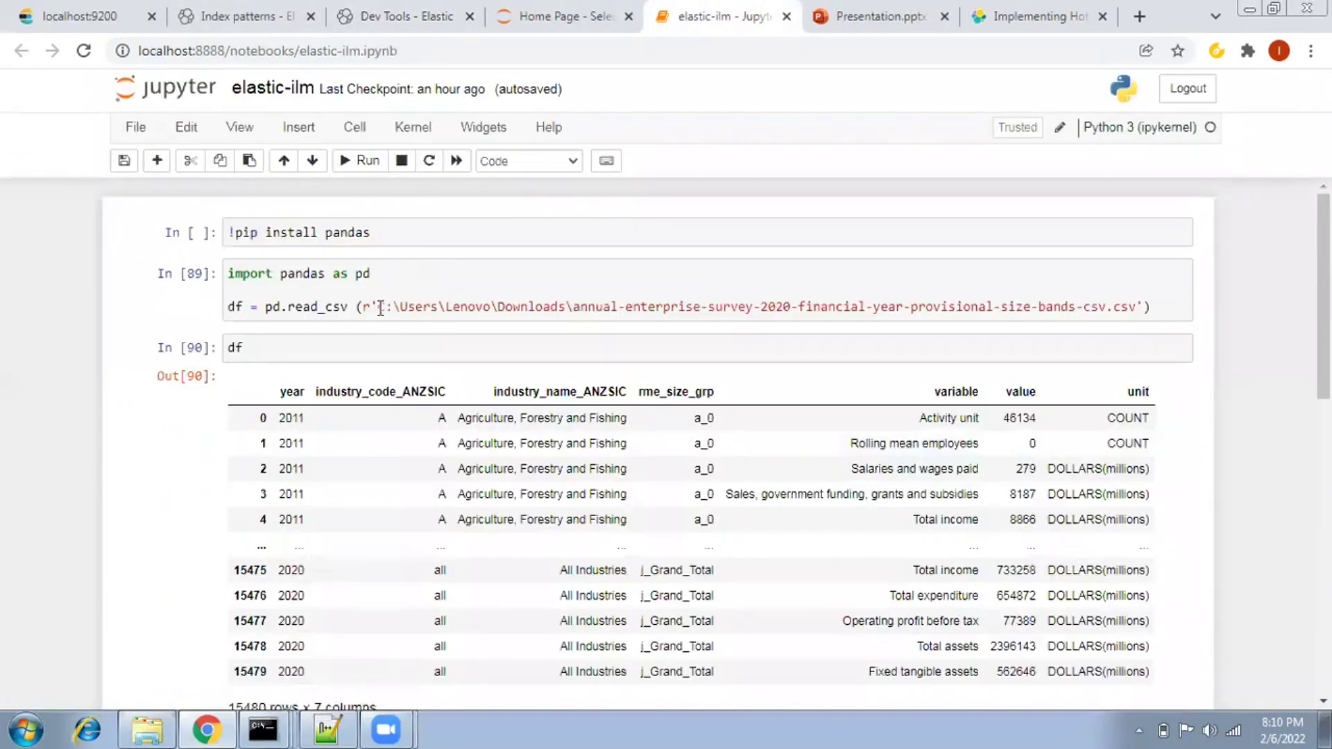
left_click(380, 308)
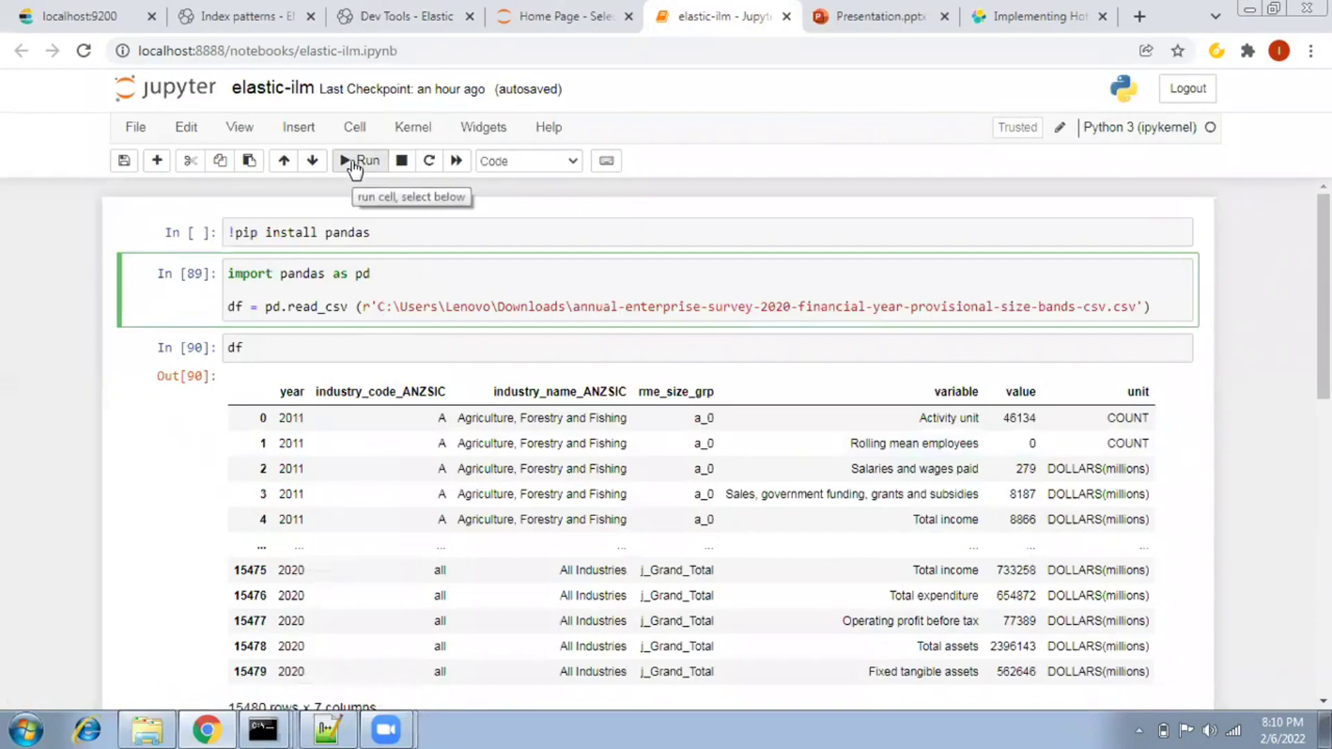
left_click(355, 163)
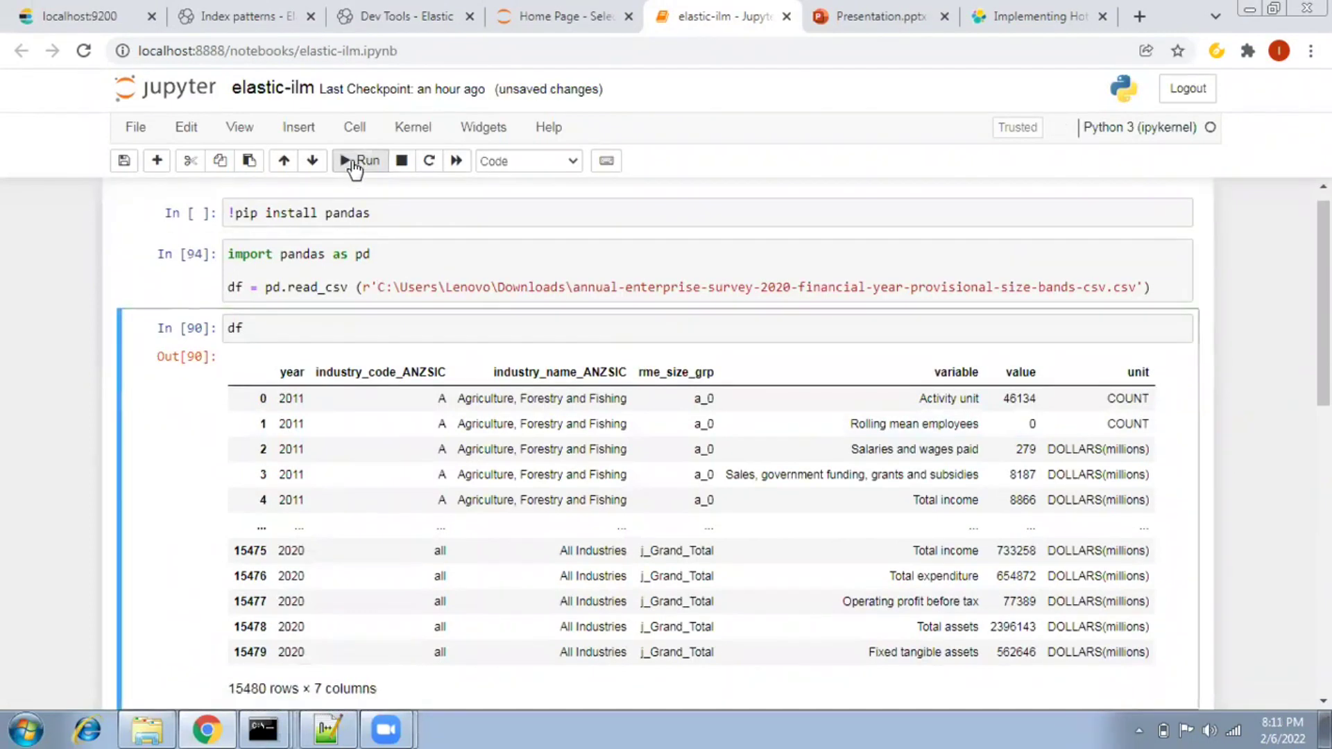
left_click(354, 163)
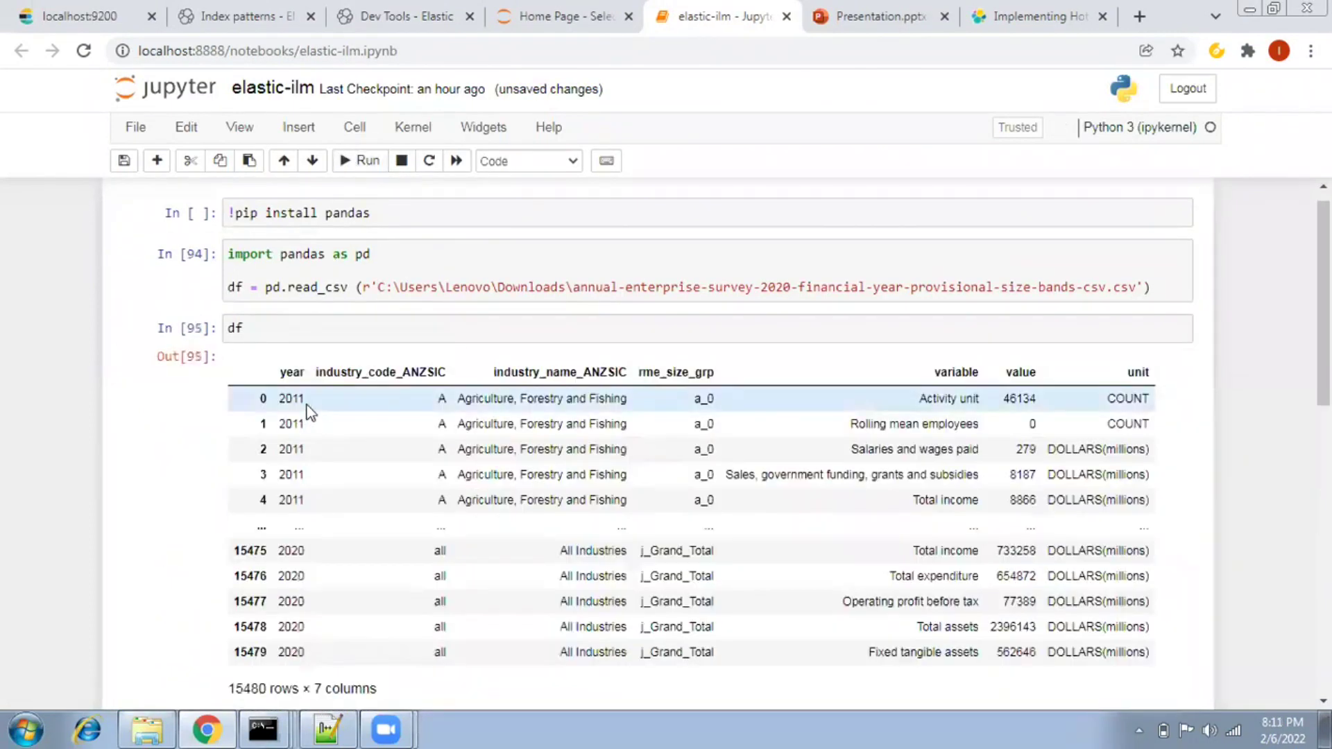
Run the elasticsearch import, warnings filter and helpers.bulk cells, indexing 15480 rows.
scroll(309, 413, "down", 6)
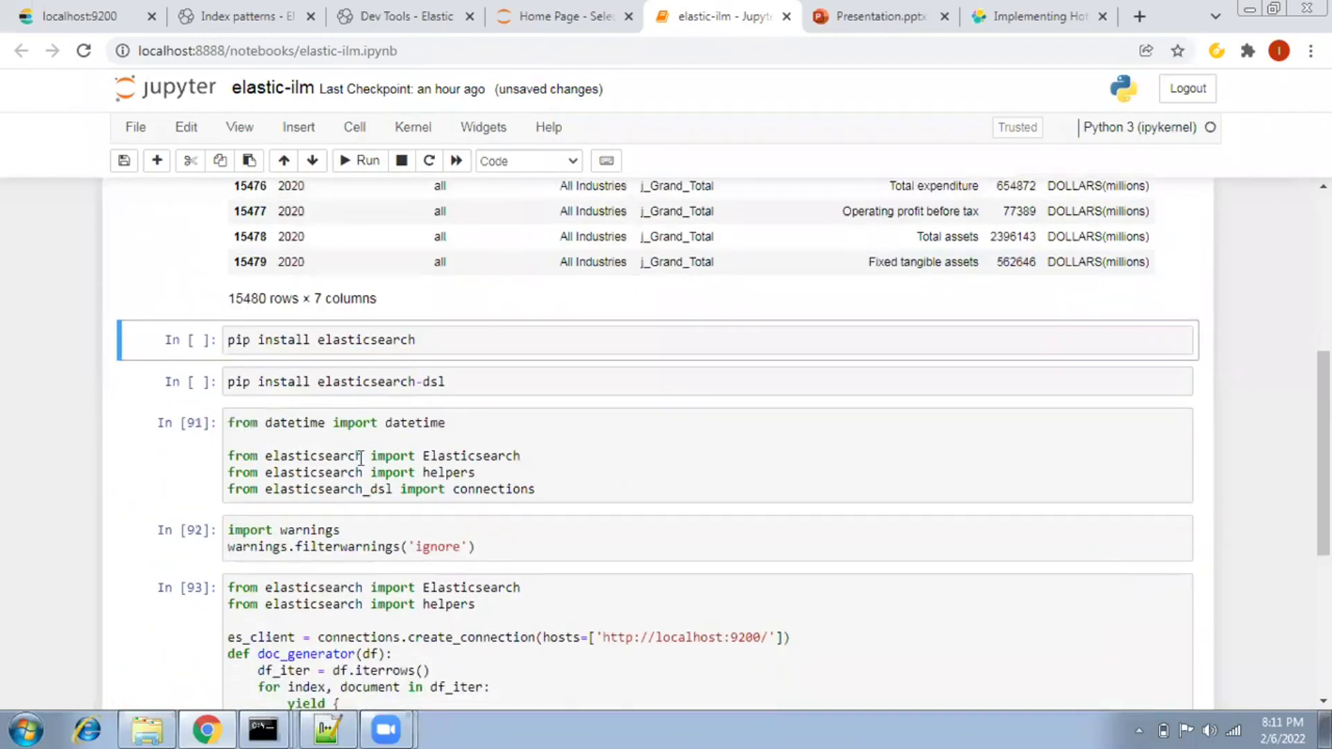
left_click(360, 458)
left_click(359, 162)
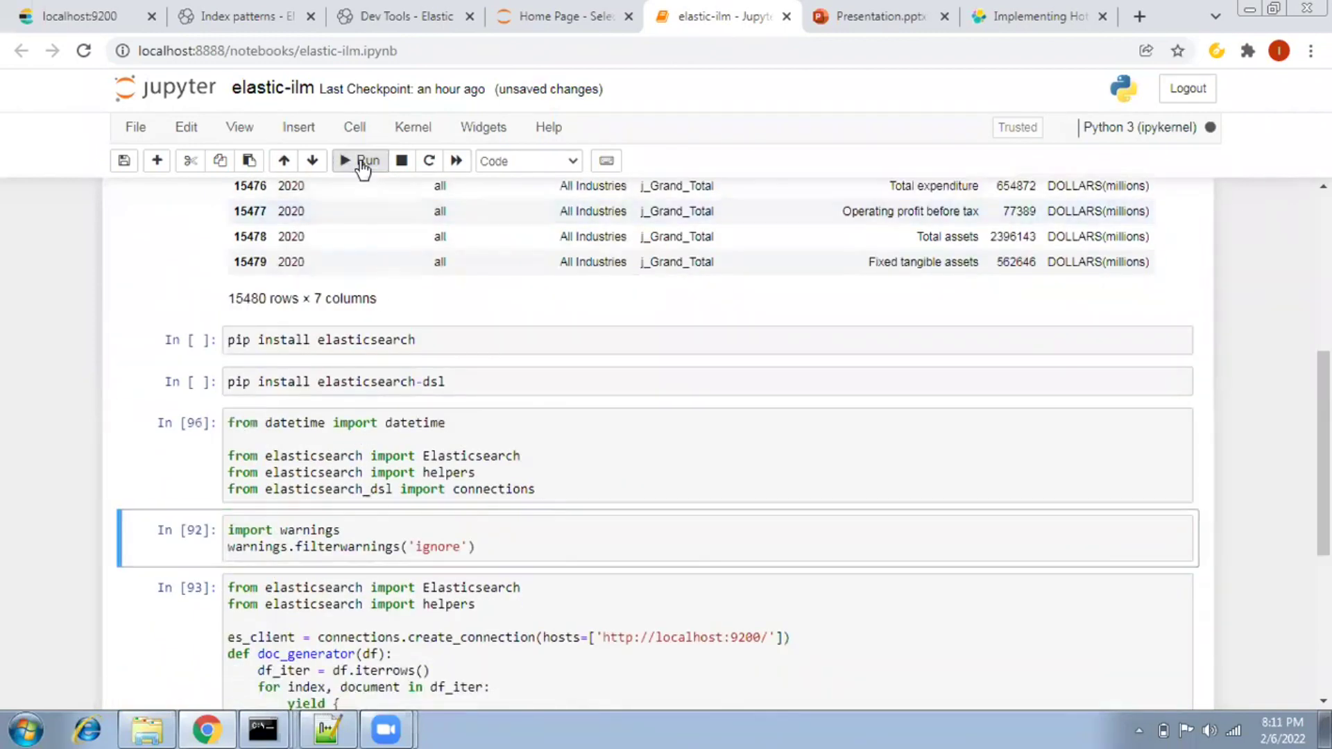
left_click(362, 164)
left_click(360, 164)
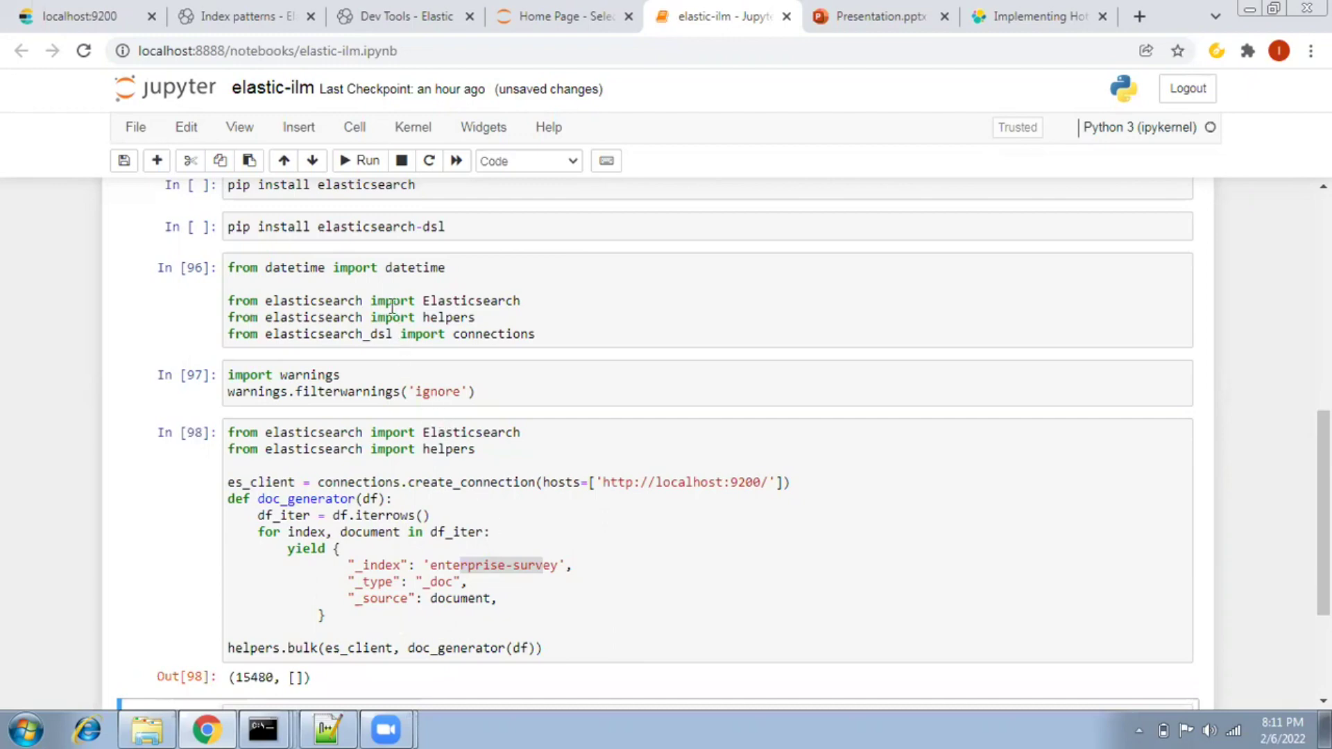
Rerun the read_csv and df preview cells.
scroll(385, 323, "up", 8)
left_click(415, 305)
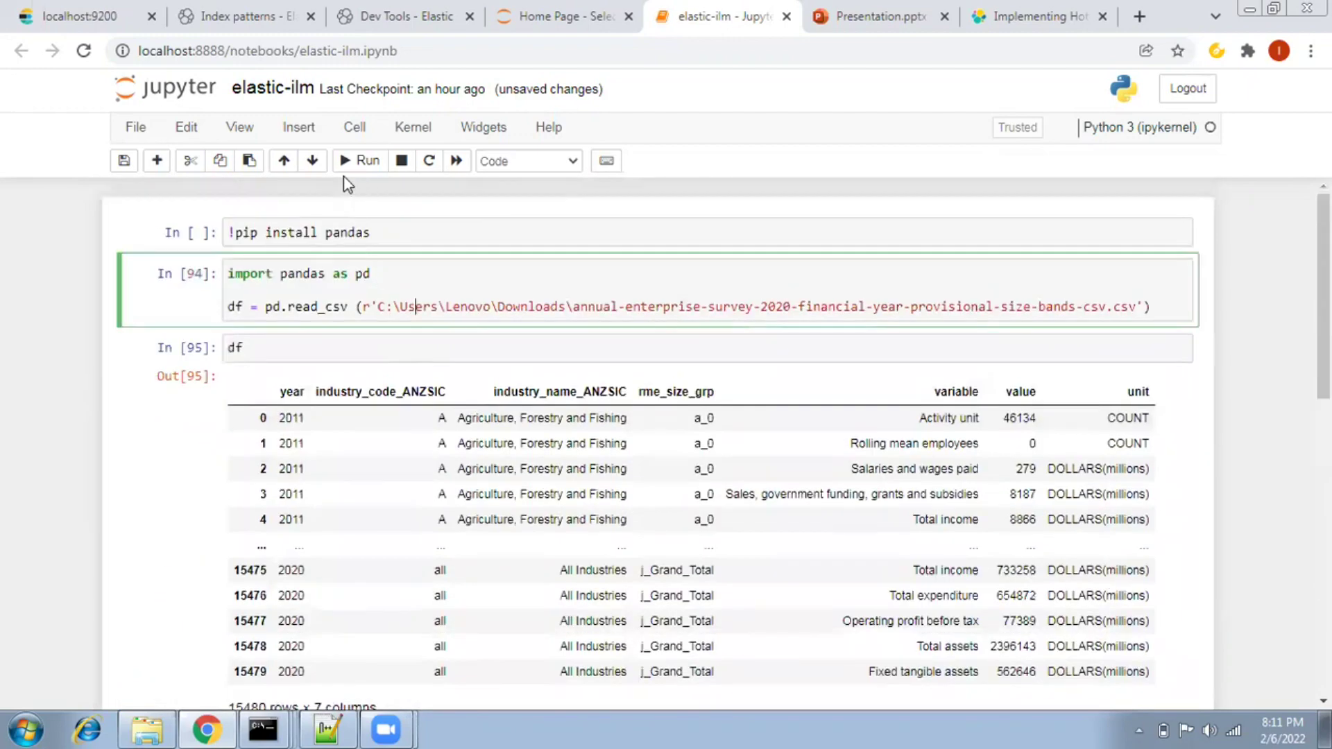
left_click(367, 161)
left_click(367, 161)
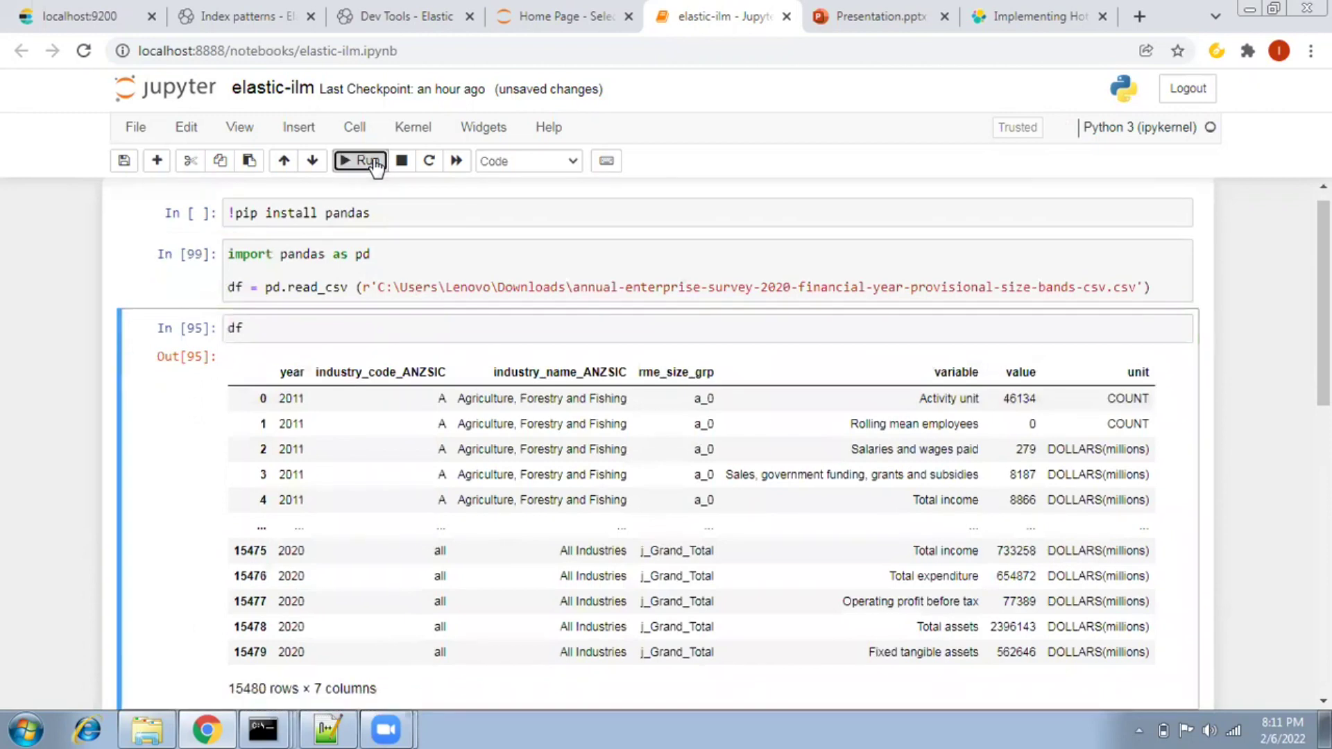
Rerun the import, warnings filter and bulk upload cells into enterprise-survey.
scroll(362, 432, "down", 5)
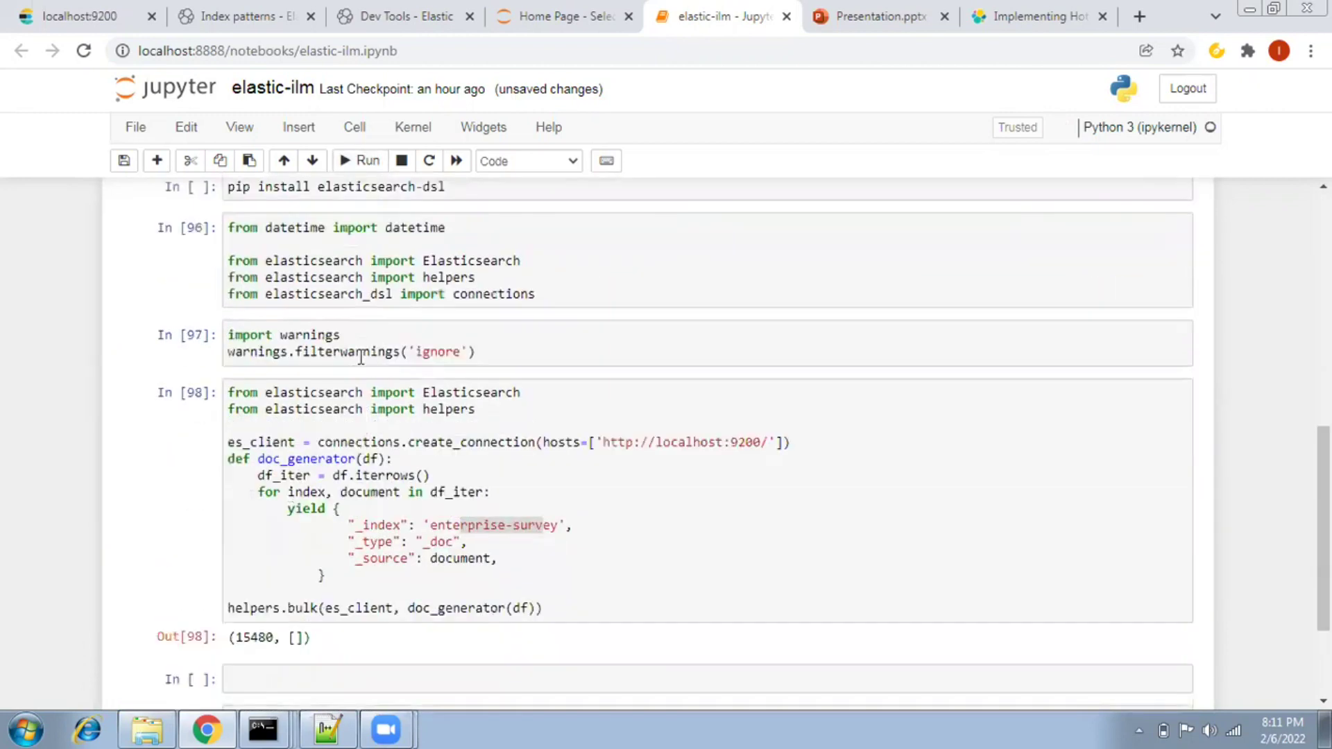
left_click(360, 265)
left_click(367, 163)
left_click(367, 163)
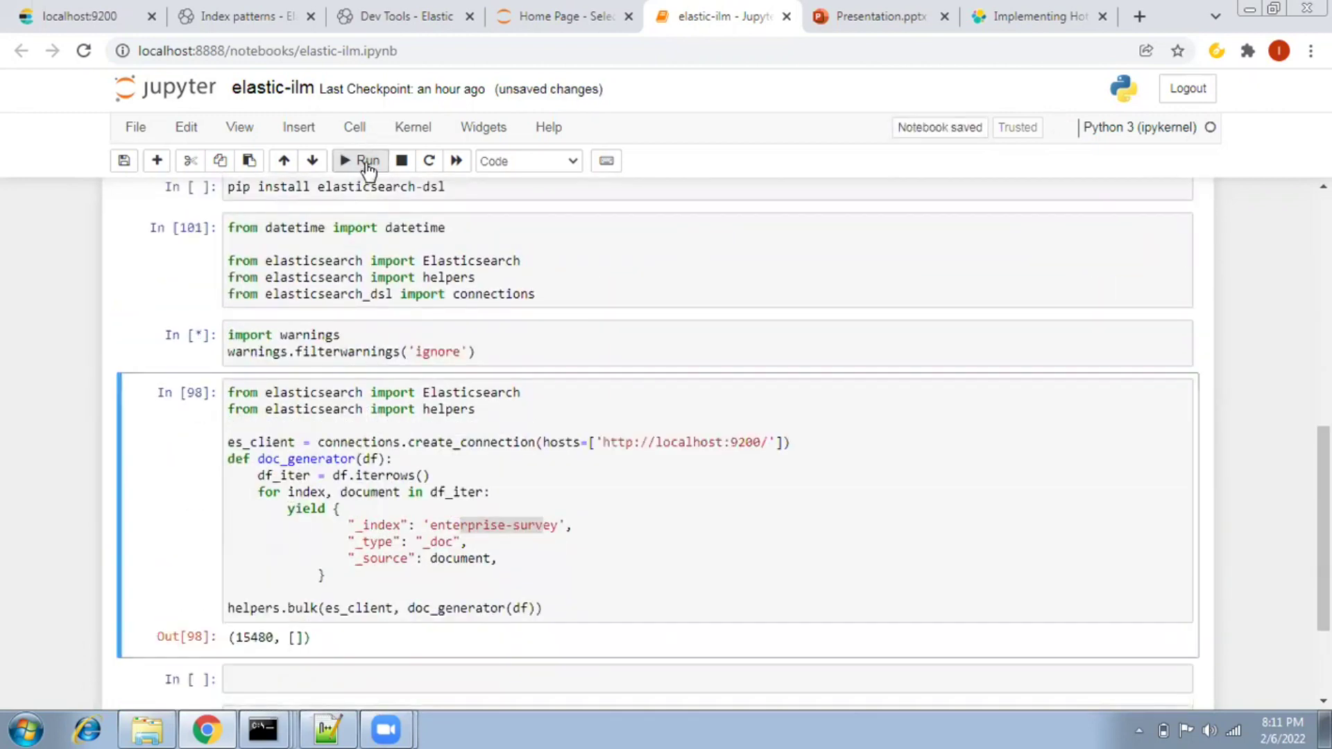
left_click(368, 163)
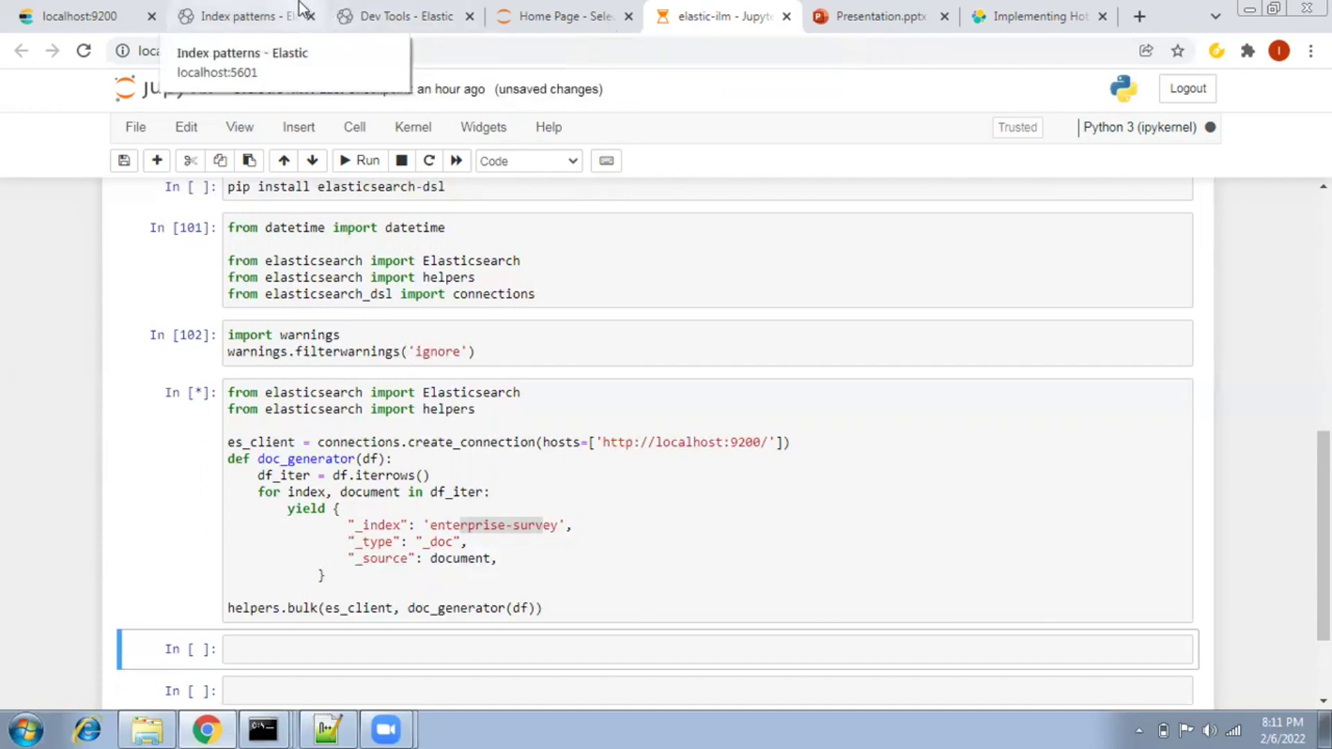
Check the enterprise-survey index name in the notebook's bulk-load cell.
left_click(266, 12)
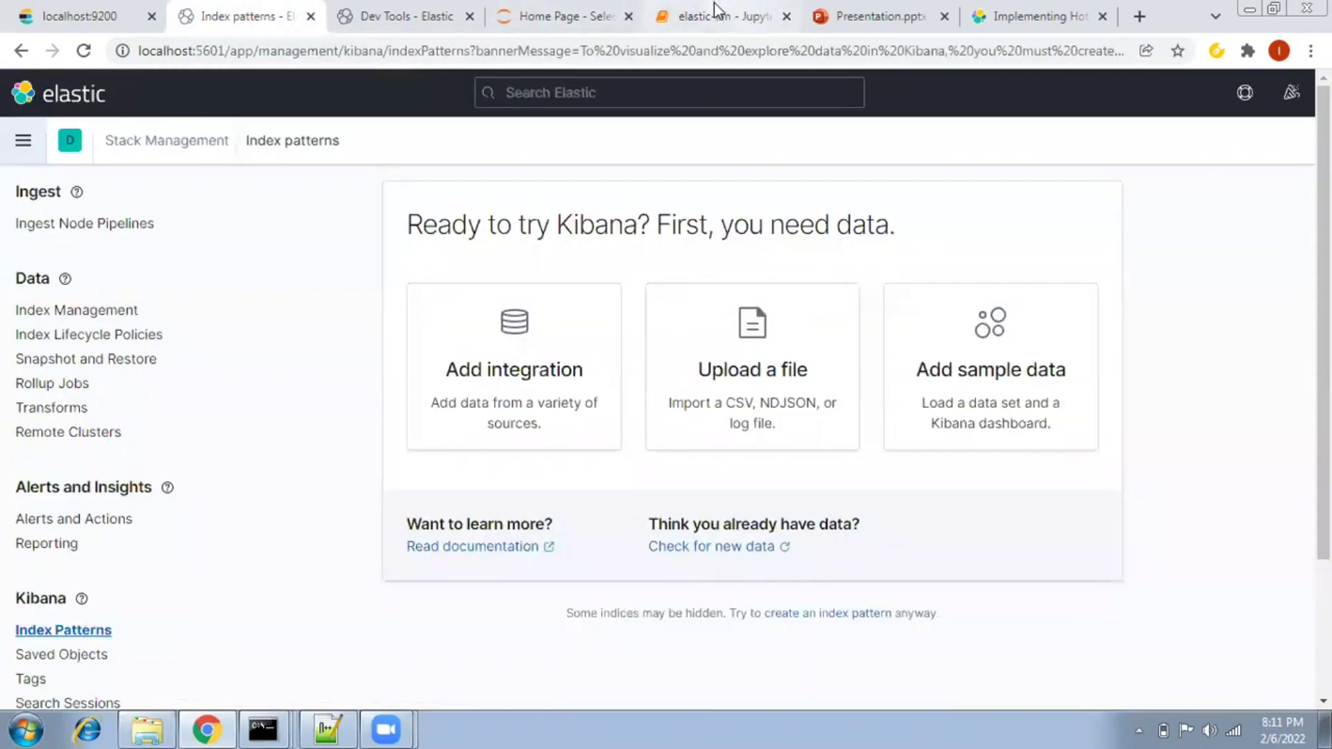
left_click(717, 12)
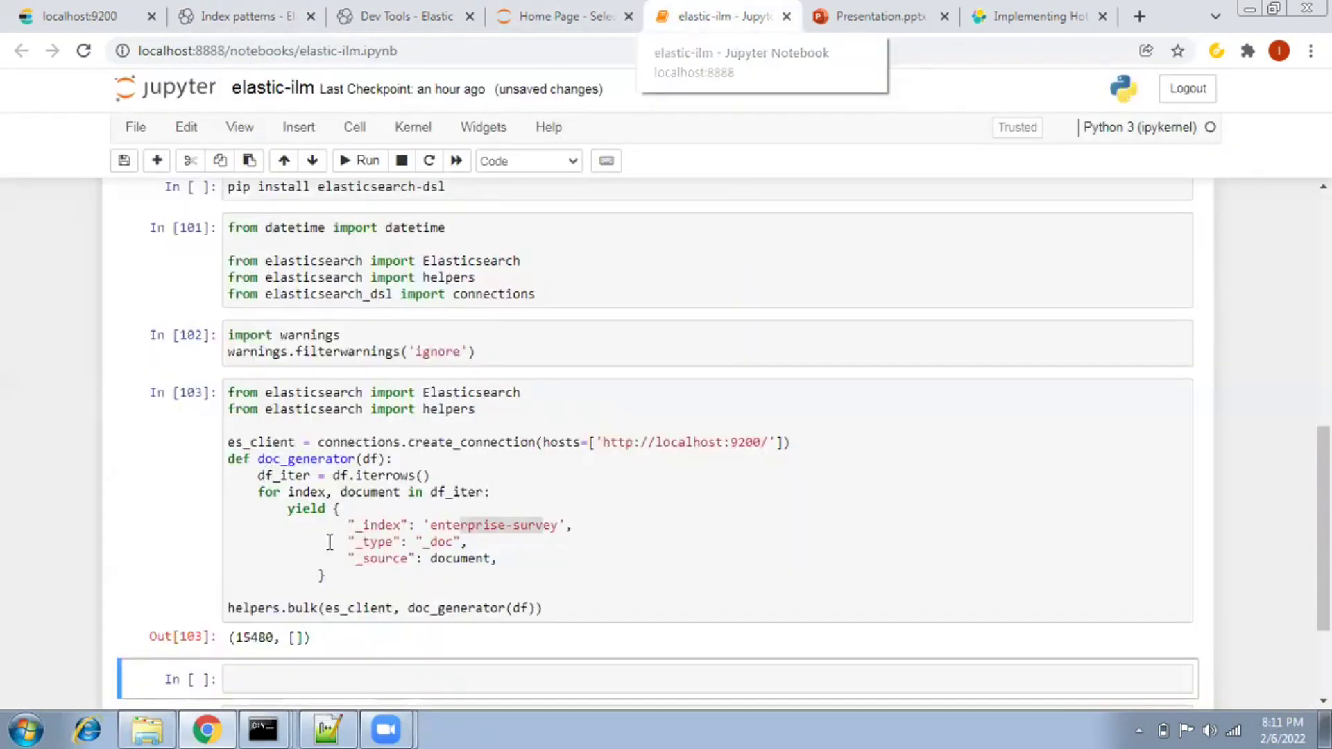
left_click(451, 525)
left_click_drag(431, 524, 573, 525)
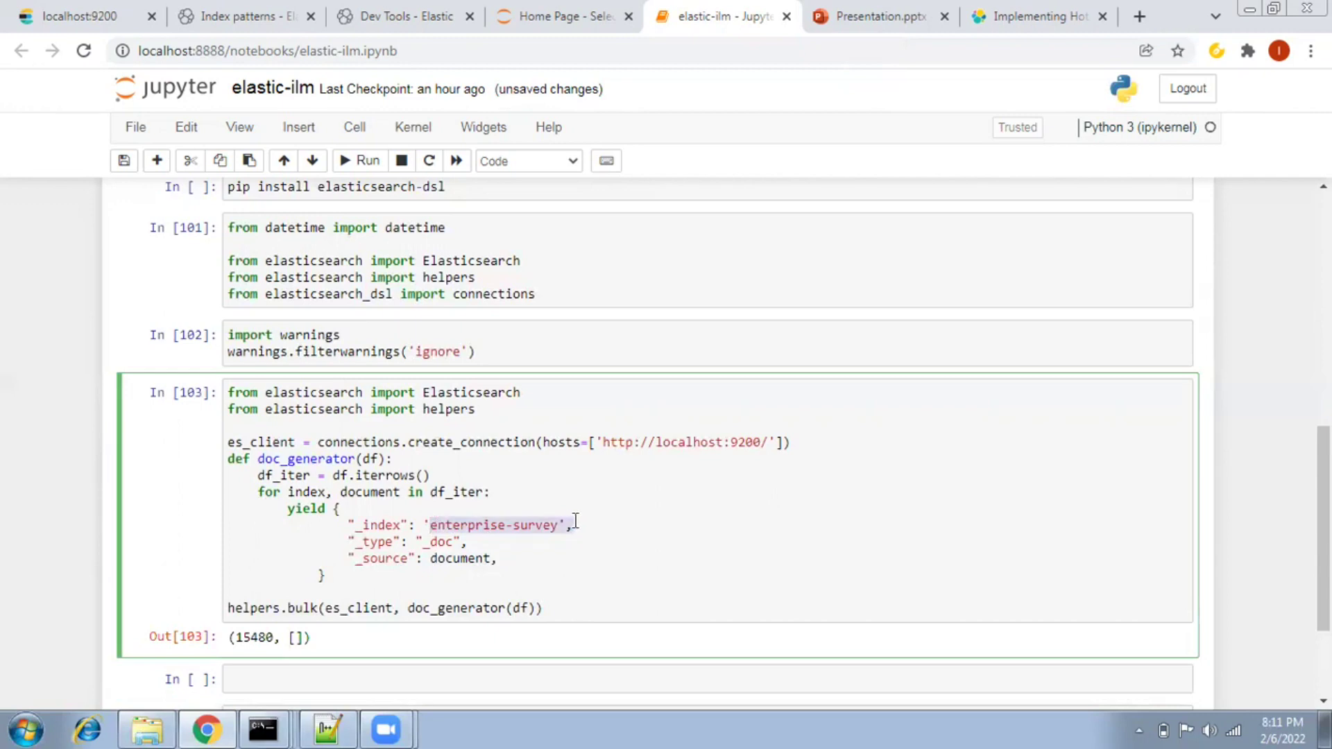
Go through Stack Management to Index Management to list enterprise-survey-000001.
left_click(239, 15)
left_click(30, 147)
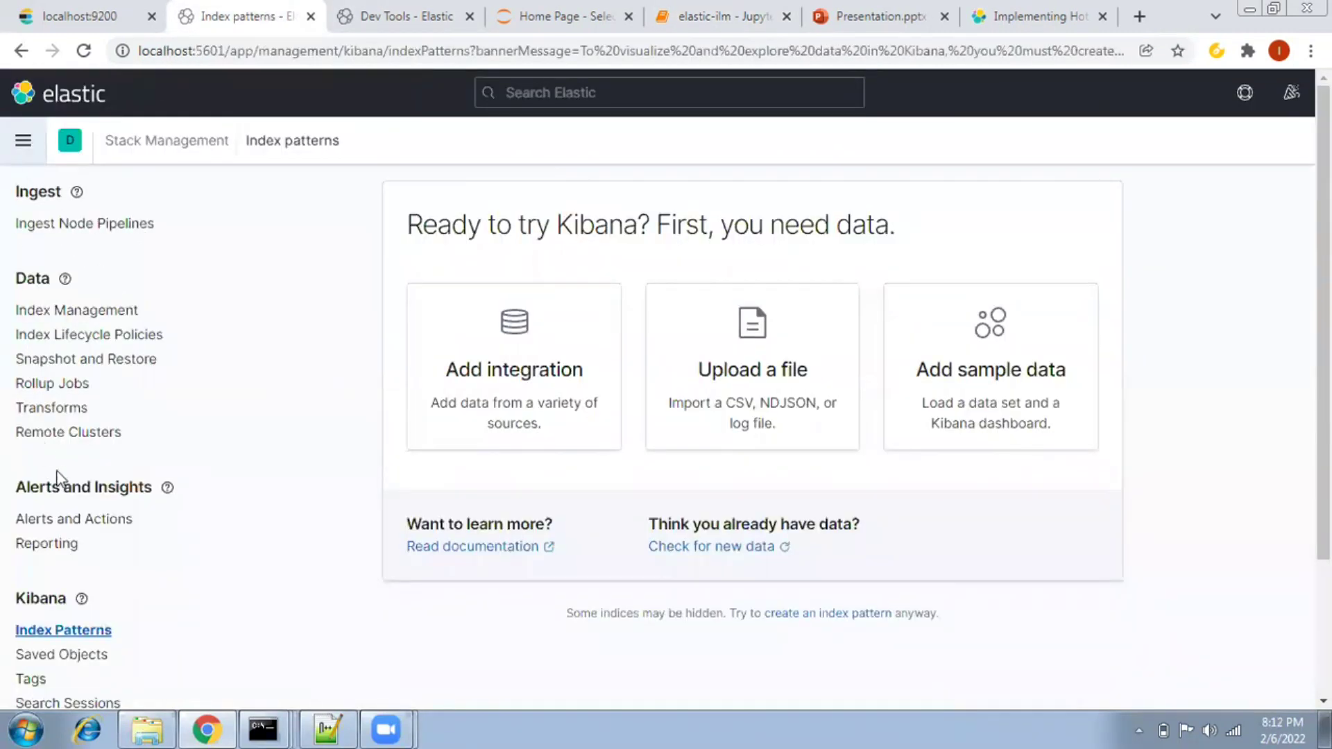
scroll(80, 554, "down", 5)
scroll(75, 538, "up", 4)
scroll(76, 537, "down", 8)
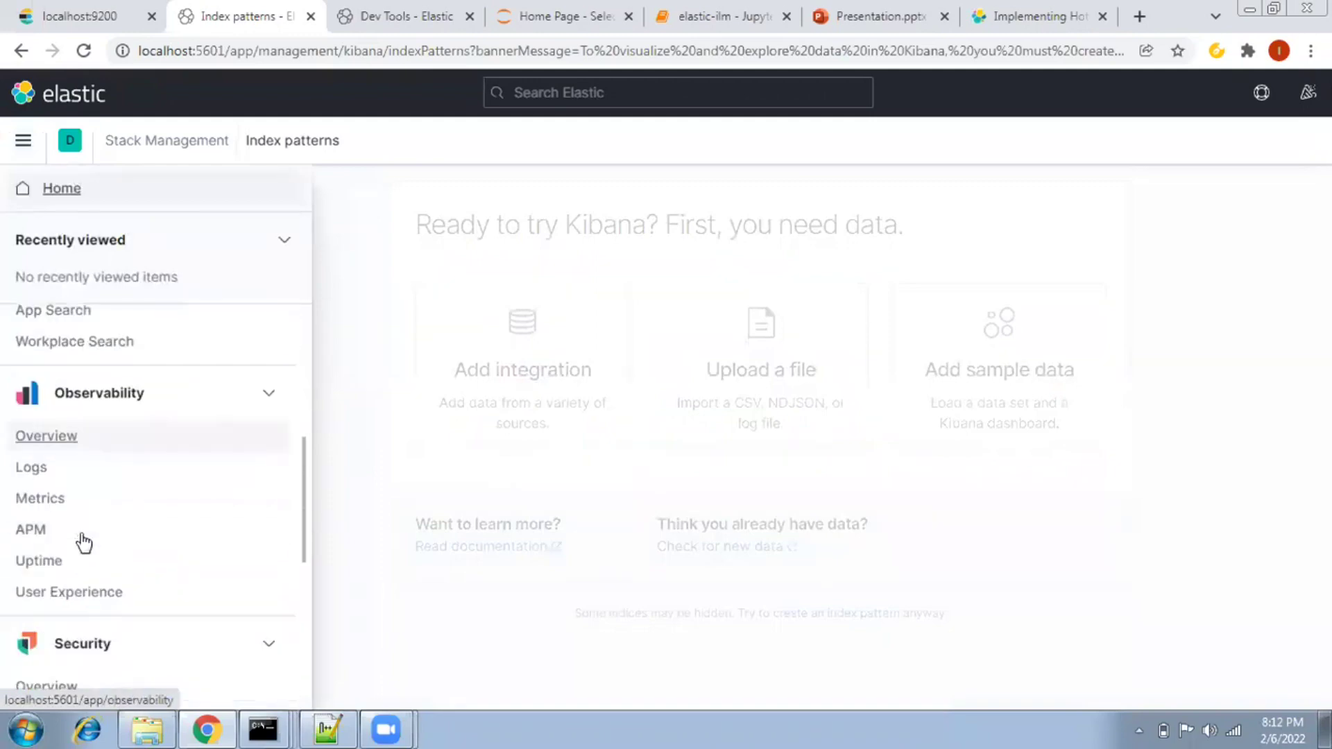
scroll(65, 517, "up", 10)
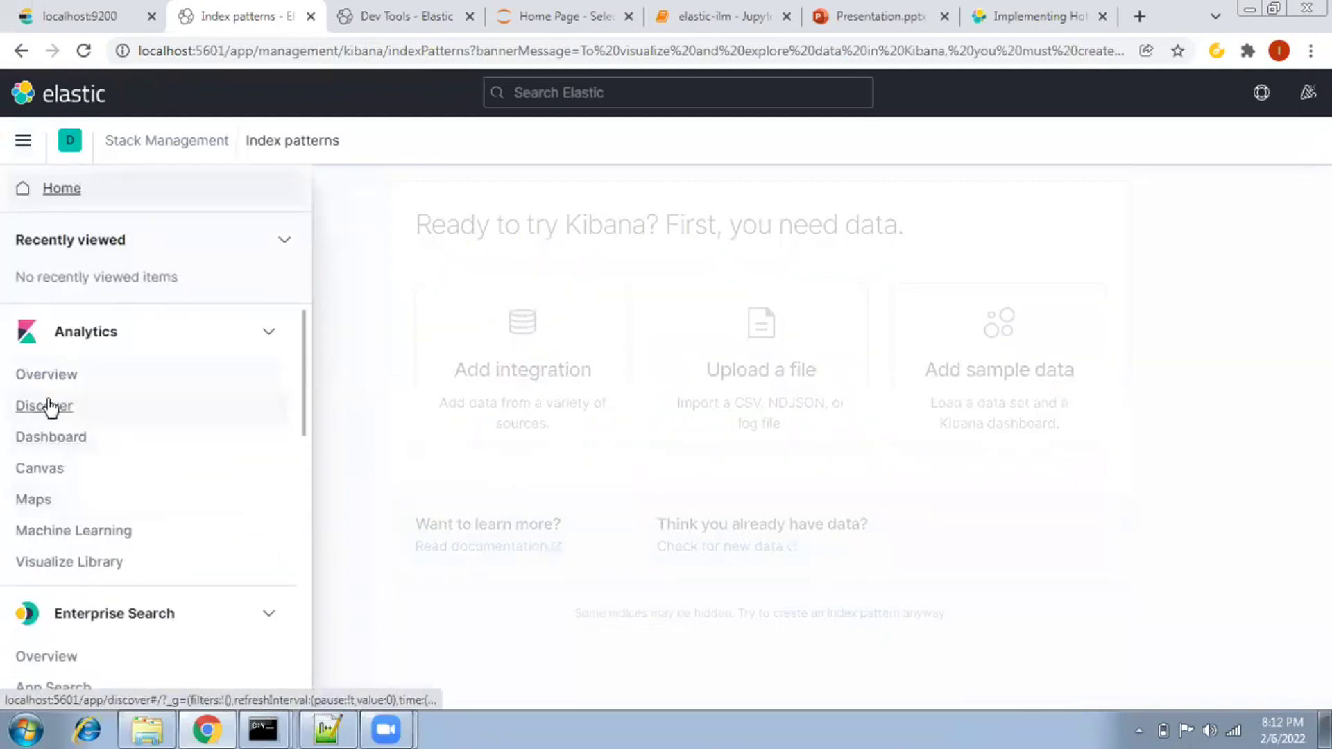
scroll(77, 541, "down", 5)
scroll(48, 614, "down", 5)
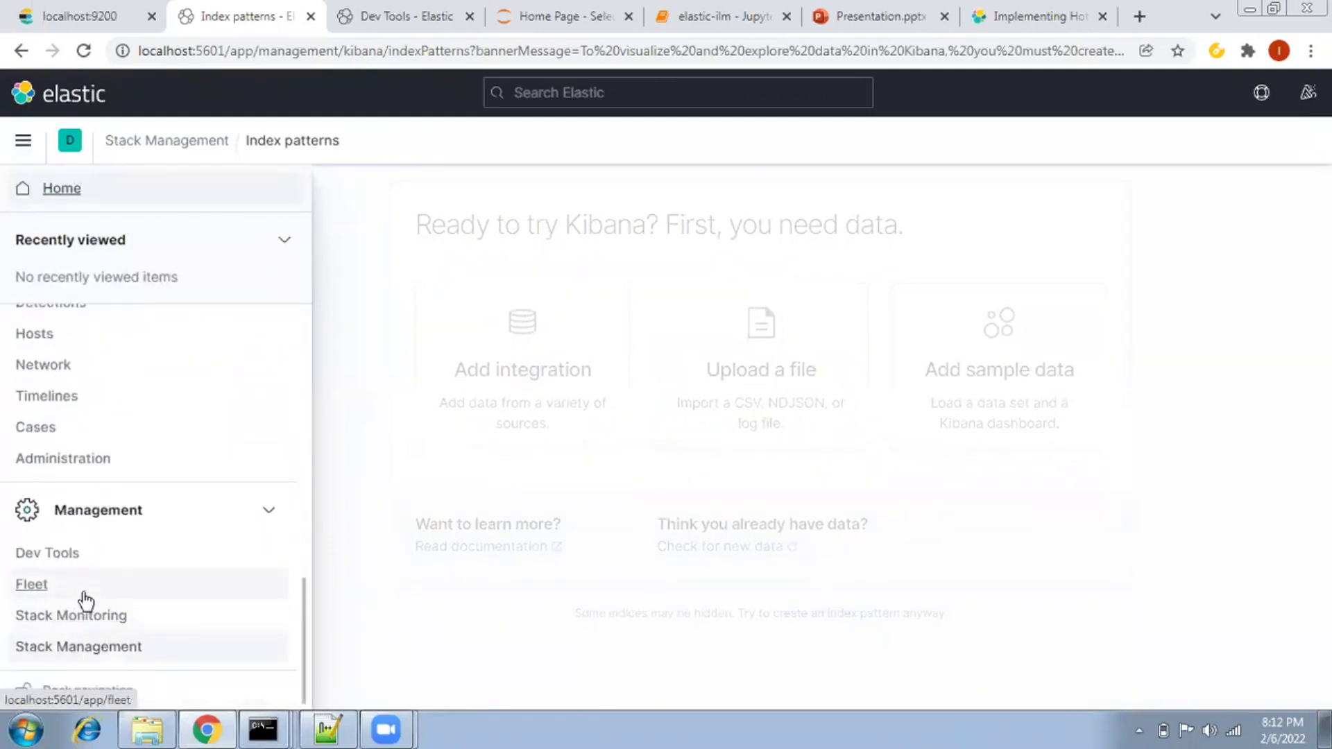
left_click(78, 646)
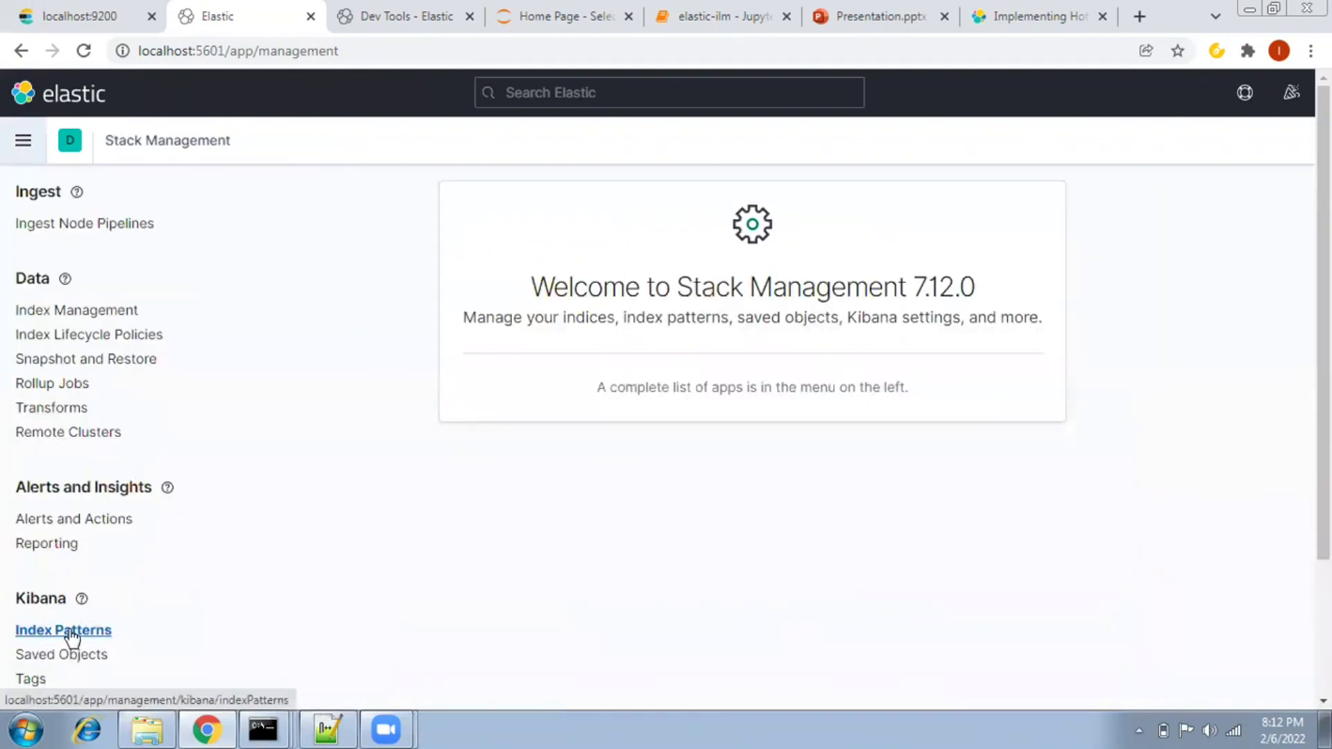
left_click(55, 310)
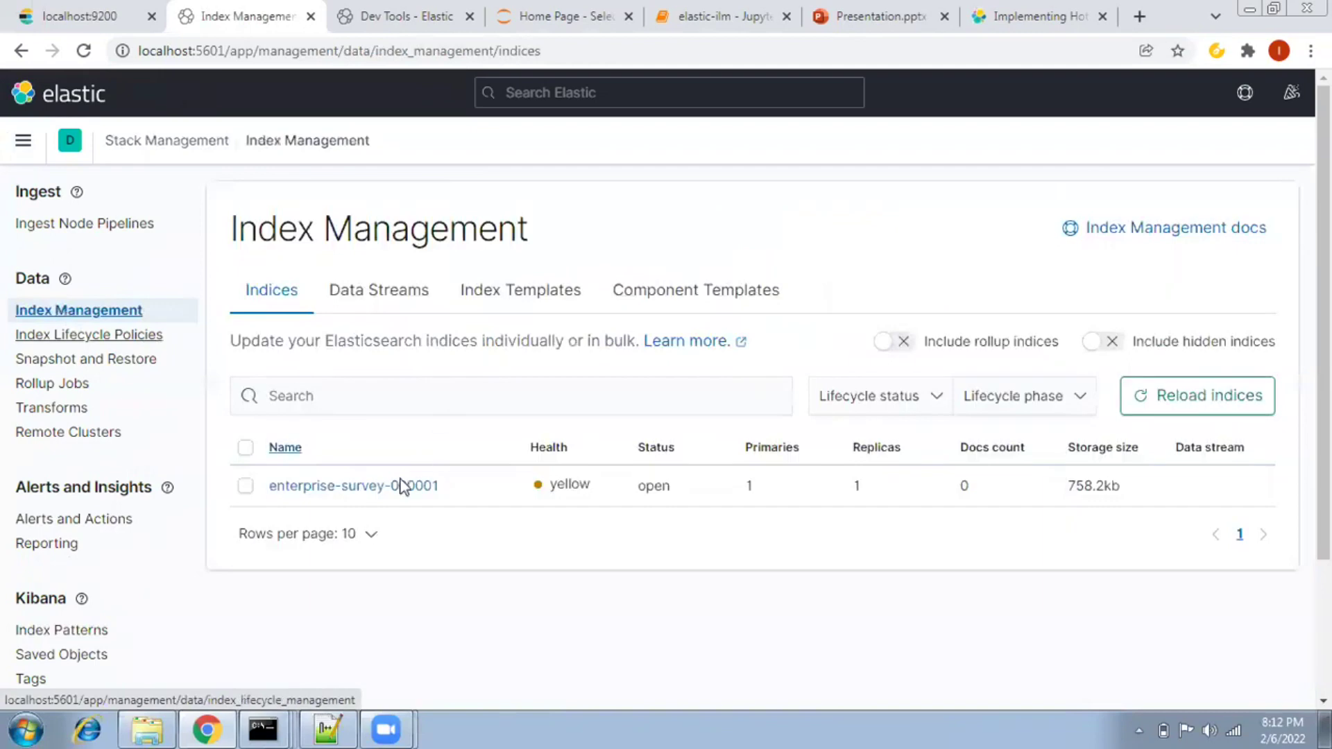
left_click(61, 631)
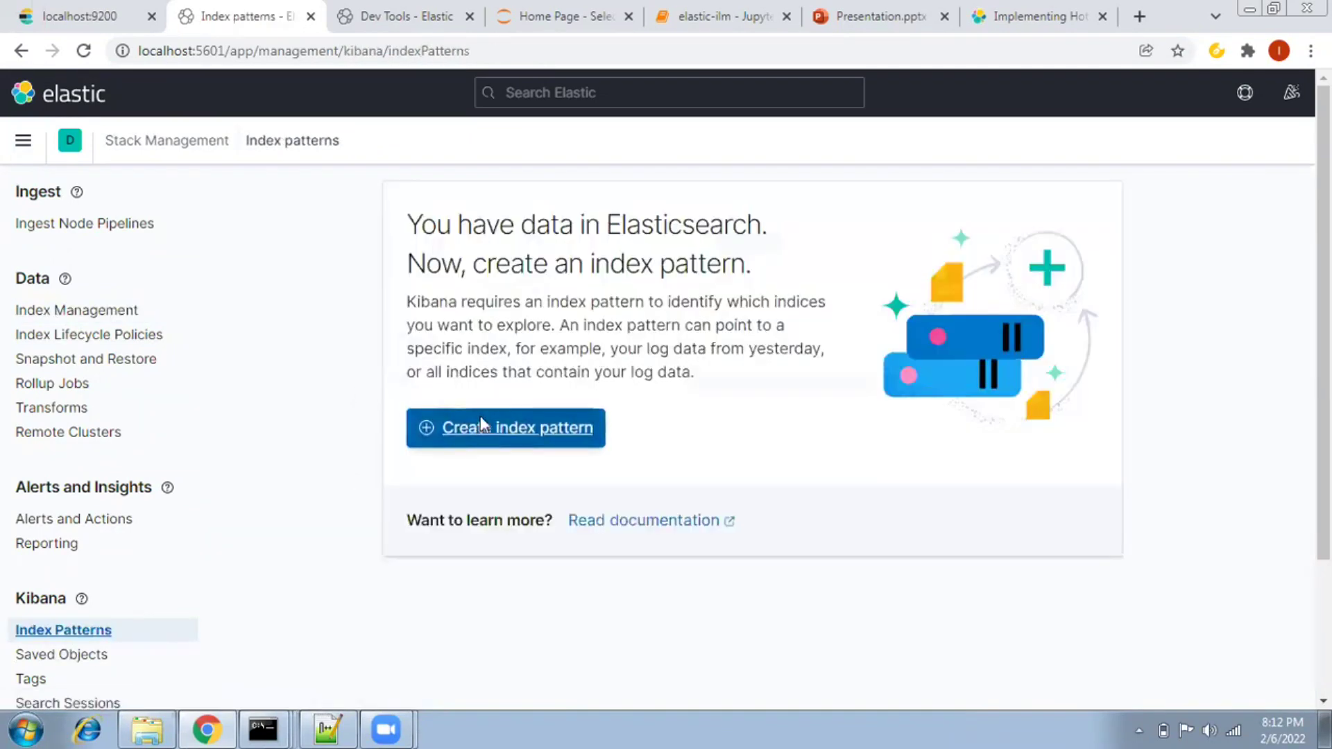
Create the enterprise-survey-* index pattern from the copied alias name.
left_click(483, 425)
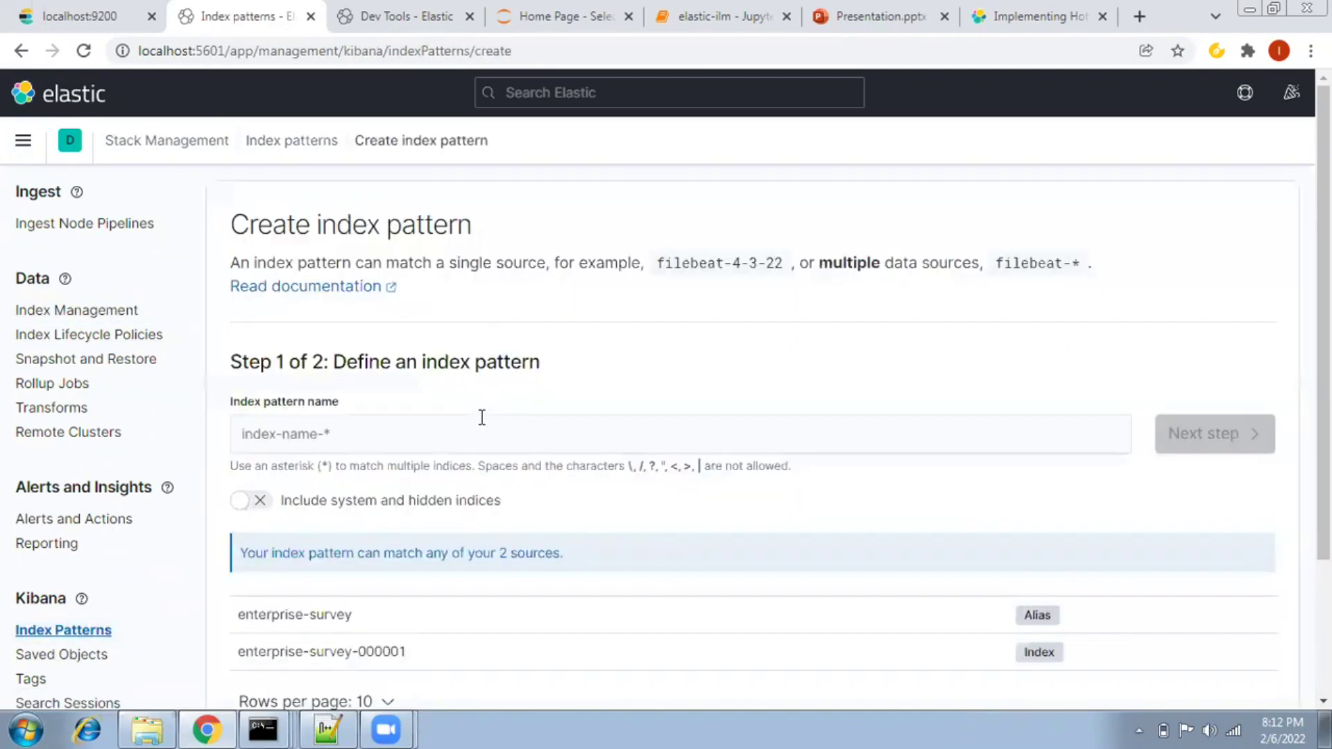
left_click(346, 525)
left_click_drag(353, 614, 239, 614)
key("ctrl+c")
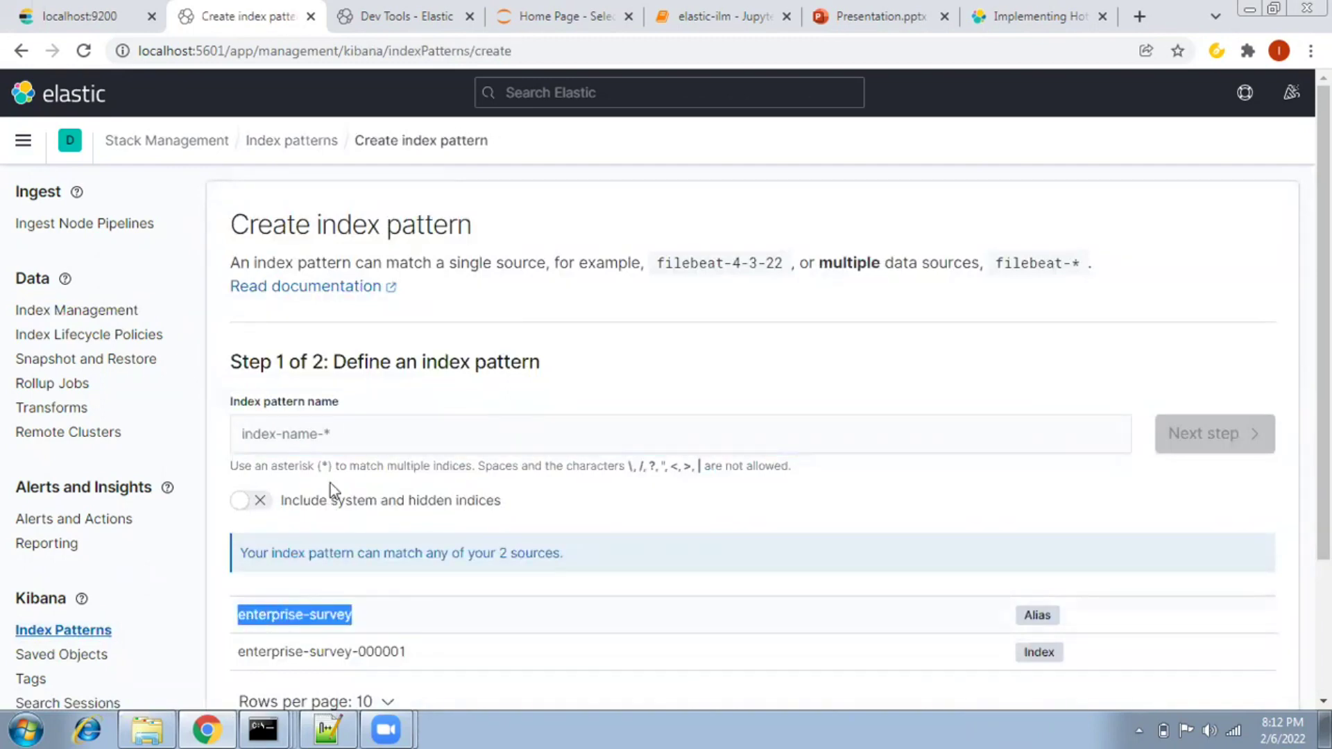
left_click(335, 435)
key("ctrl+v")
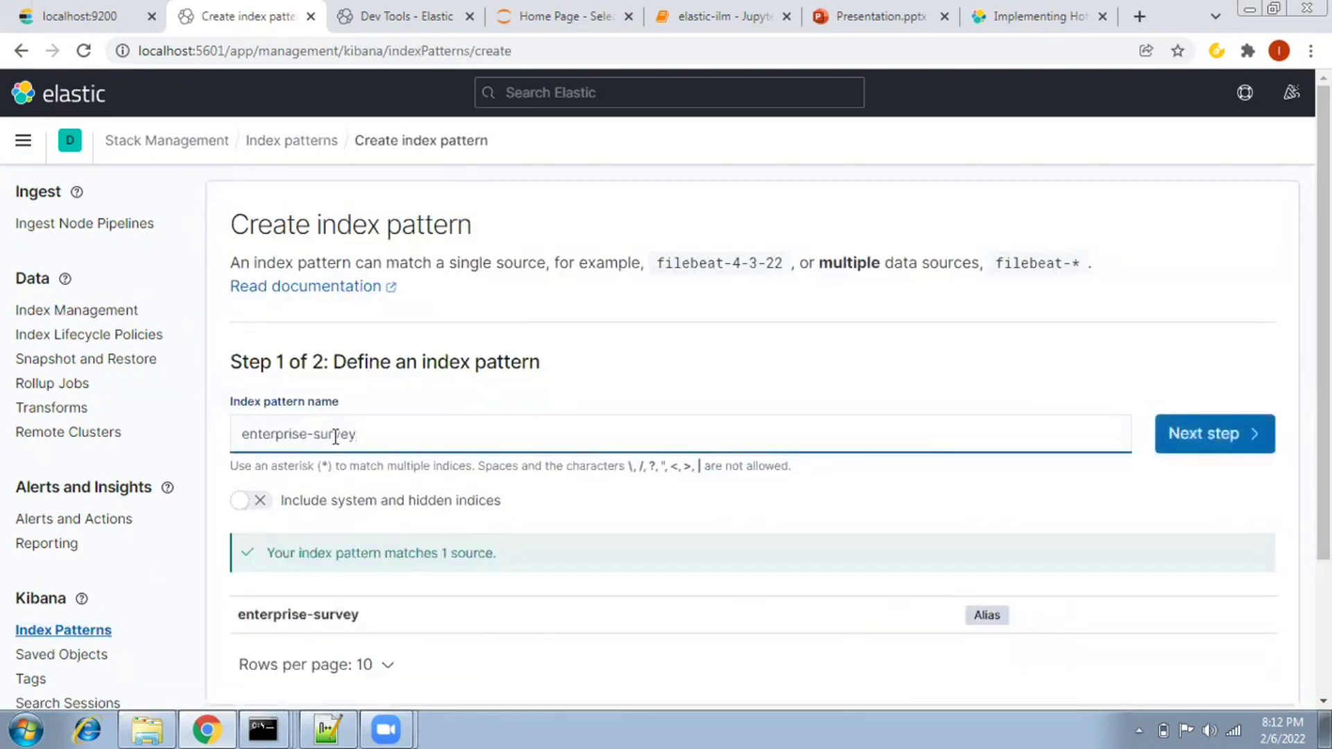
type("-*")
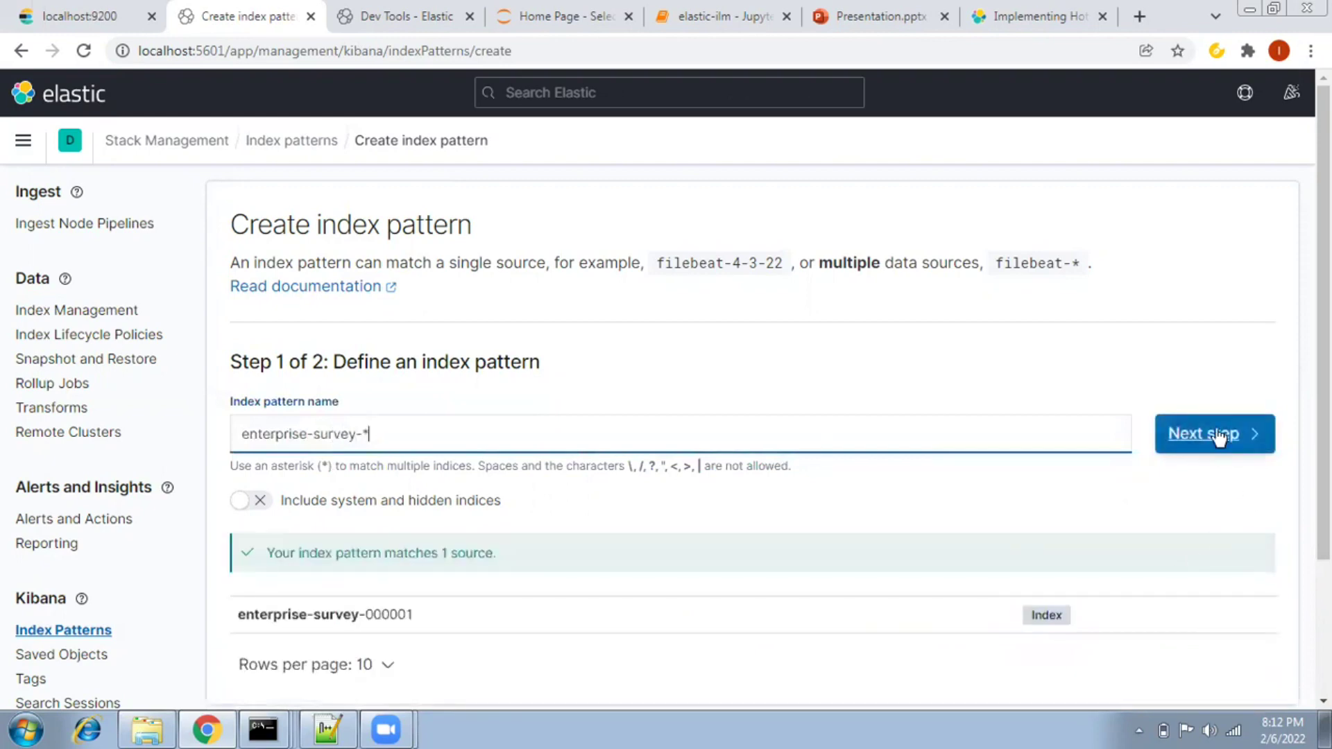
left_click(1212, 442)
left_click(1182, 588)
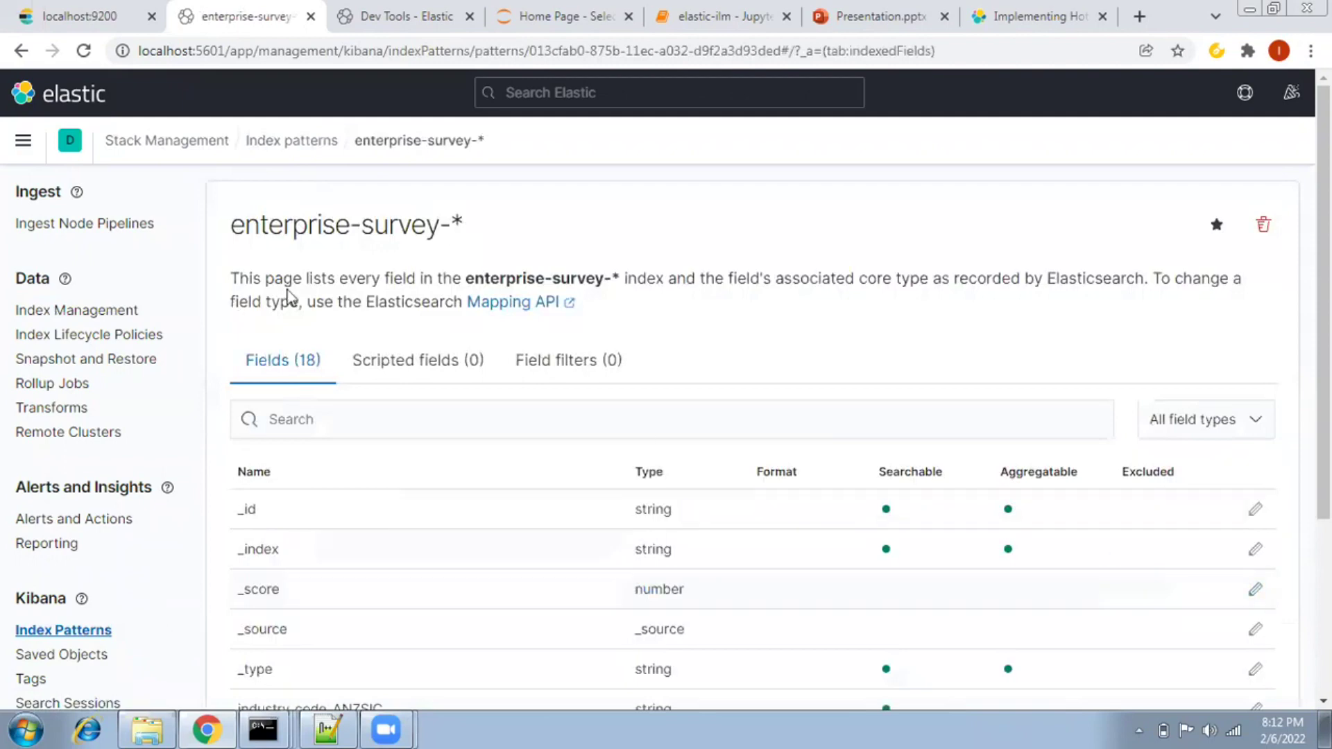
left_click(23, 140)
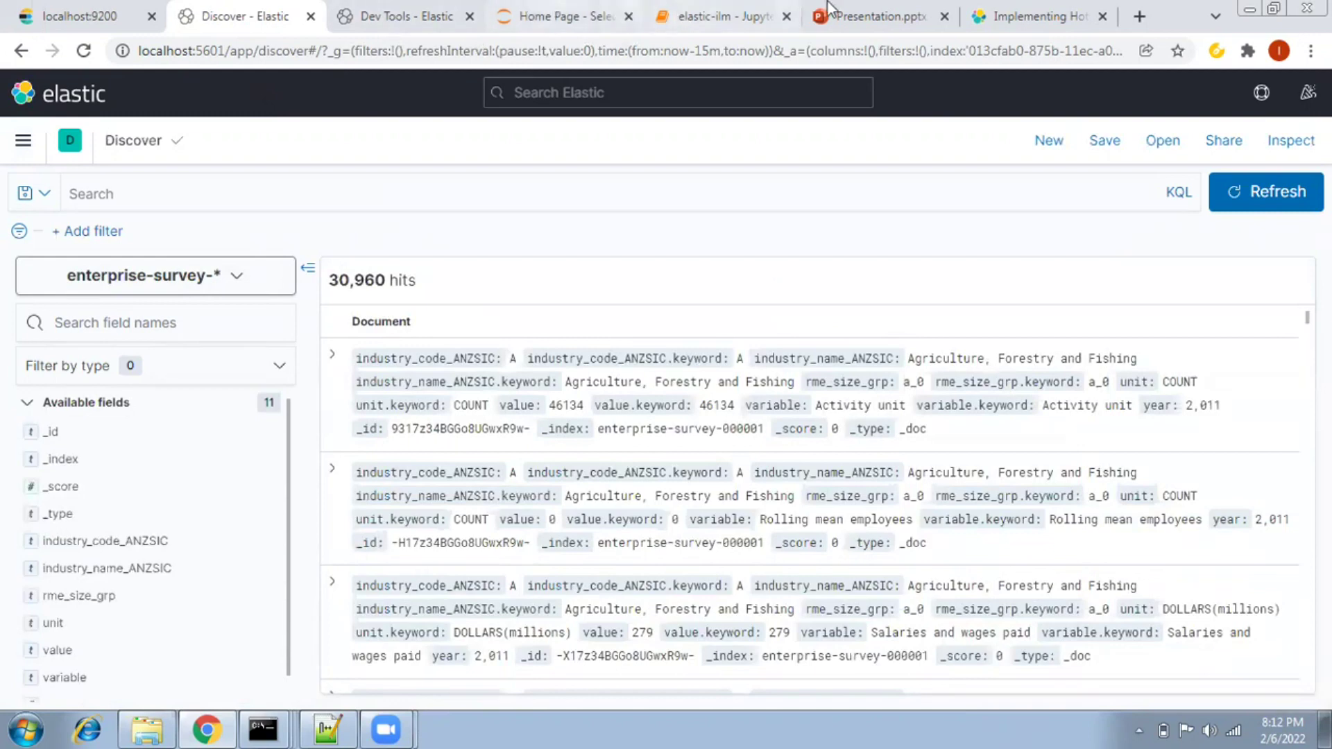
Check the notebook and Discover's 30,960 hits, then return to the Dev Tools console.
left_click(726, 8)
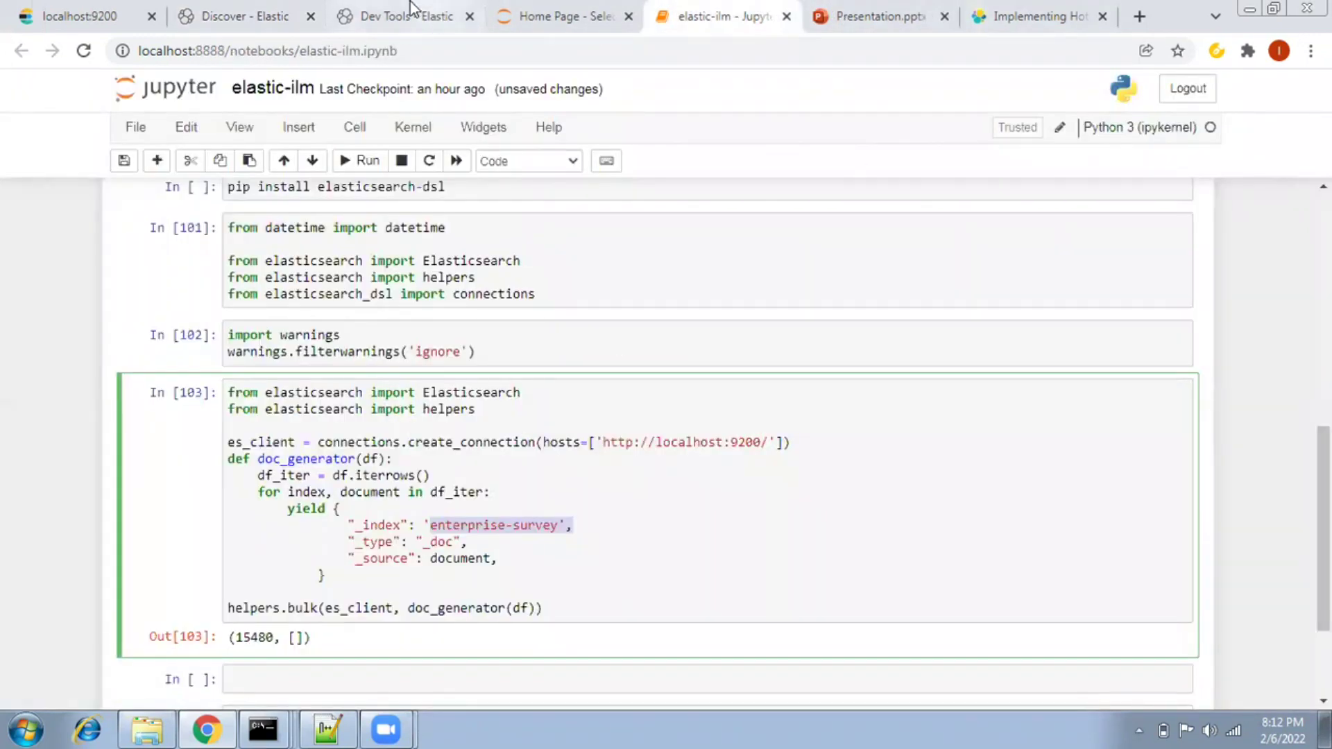
left_click(222, 12)
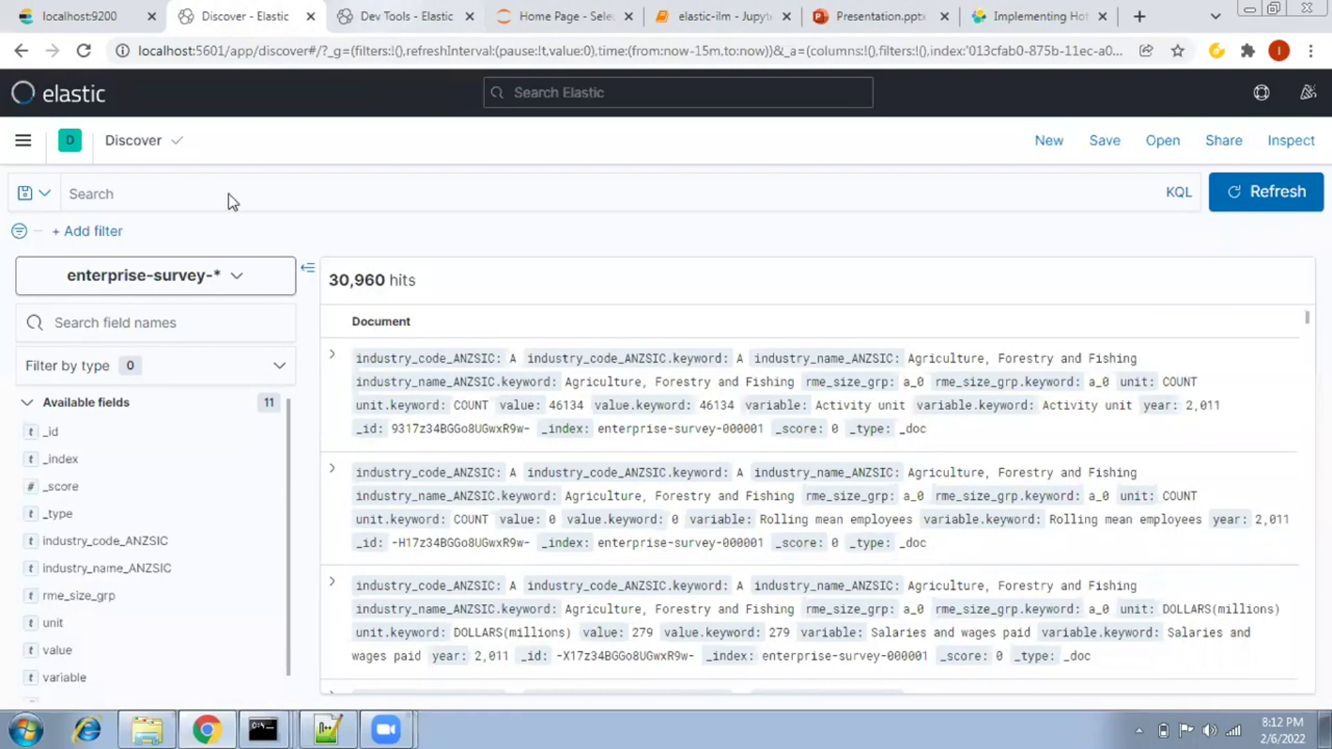
key("ctrl+Tab")
Review the my_policy lifecycle policy definition in the console.
scroll(232, 367, "up", 4)
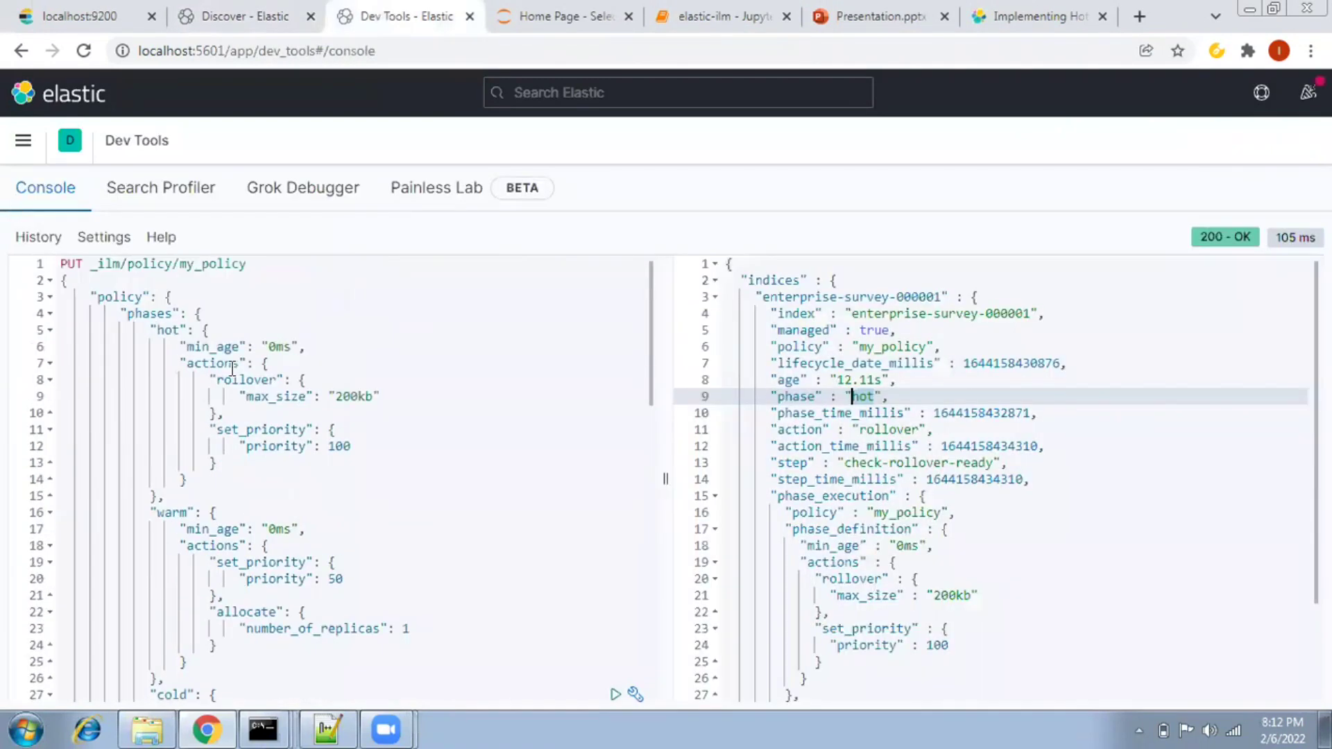
left_click(197, 298)
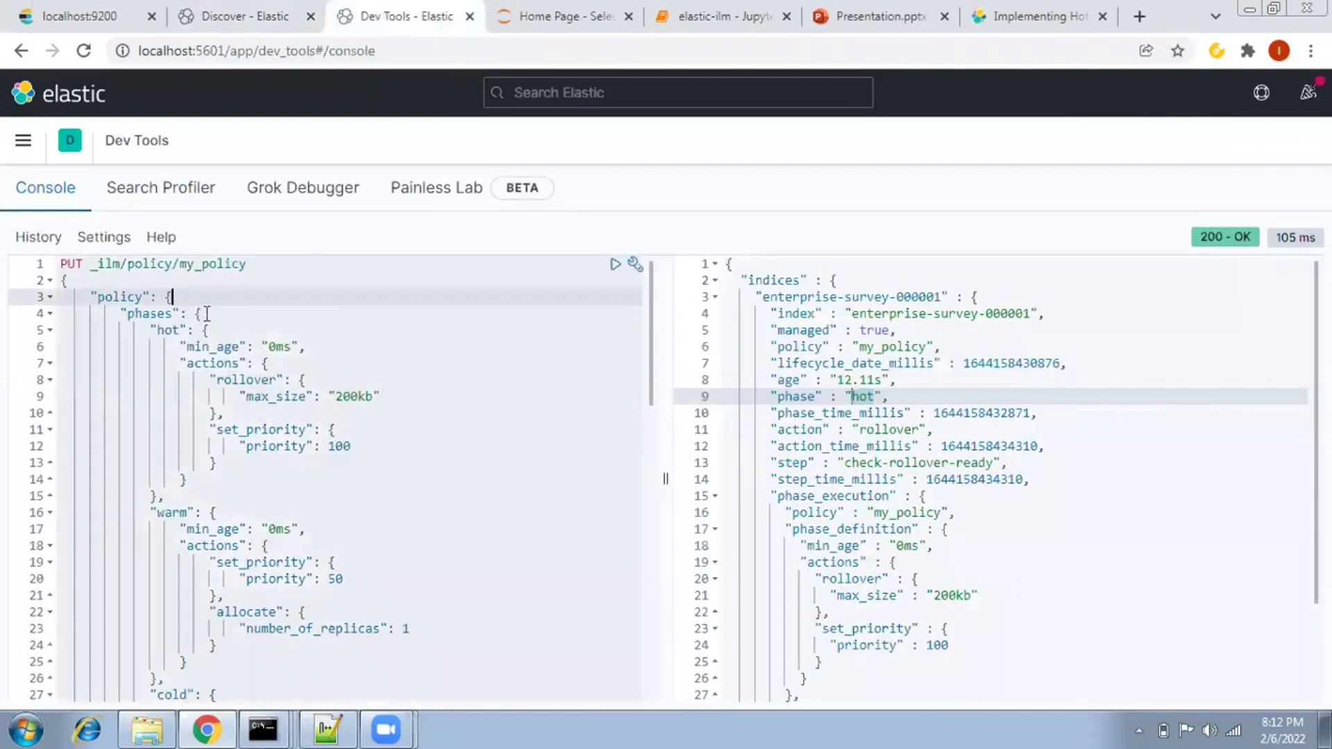
scroll(206, 314, "down", 10)
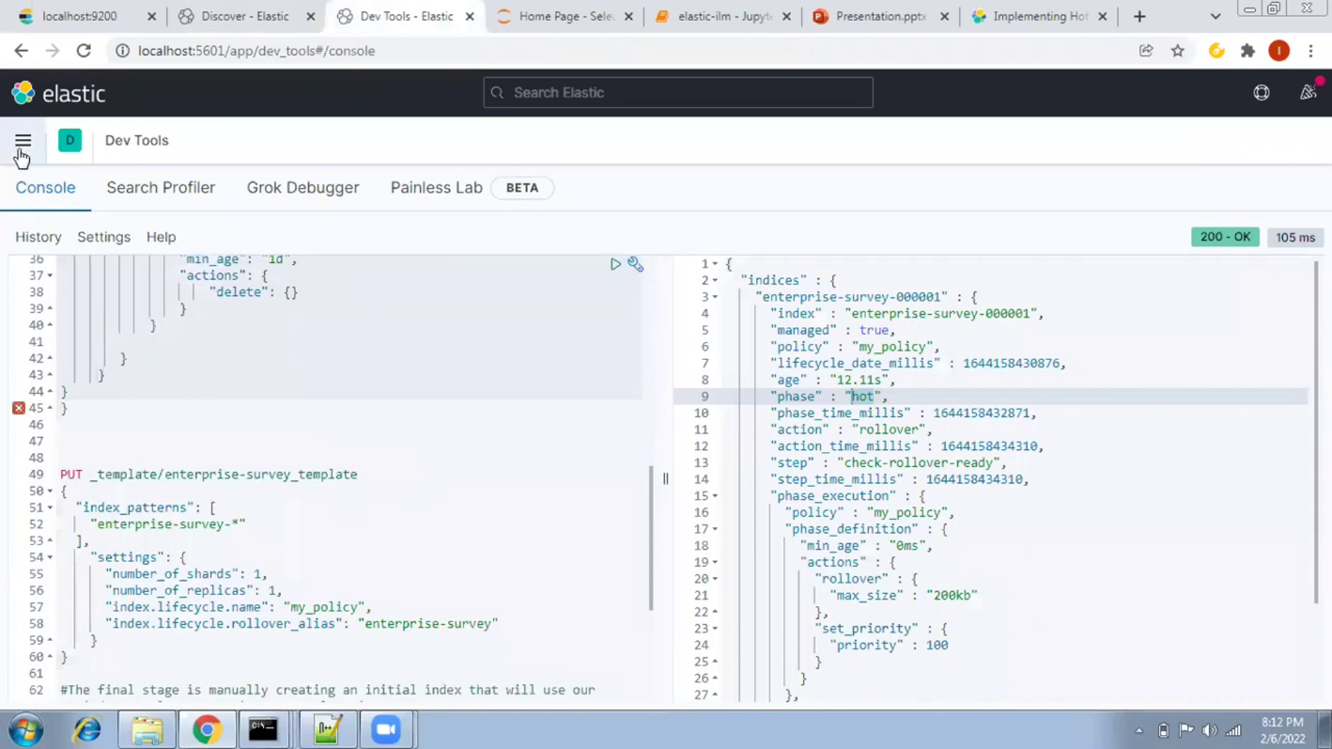
left_click(22, 146)
scroll(73, 596, "down", 5)
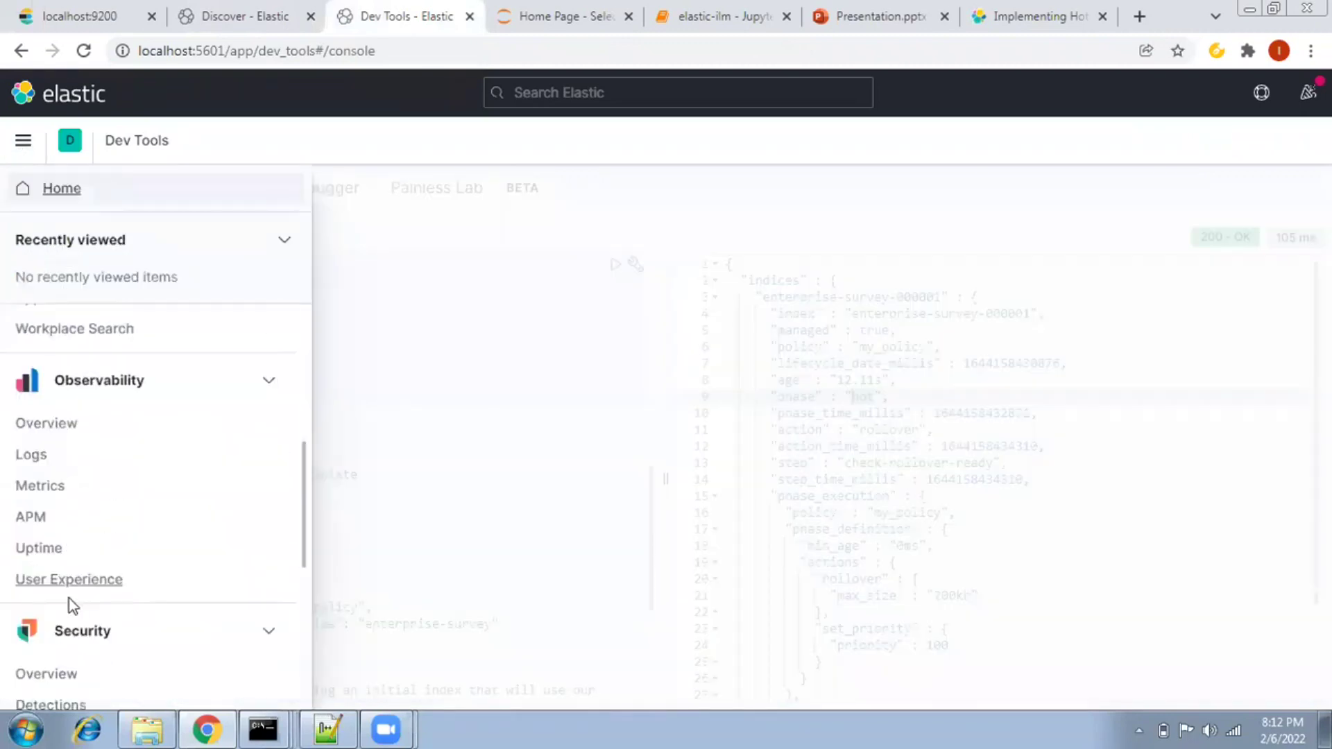
scroll(68, 598, "down", 5)
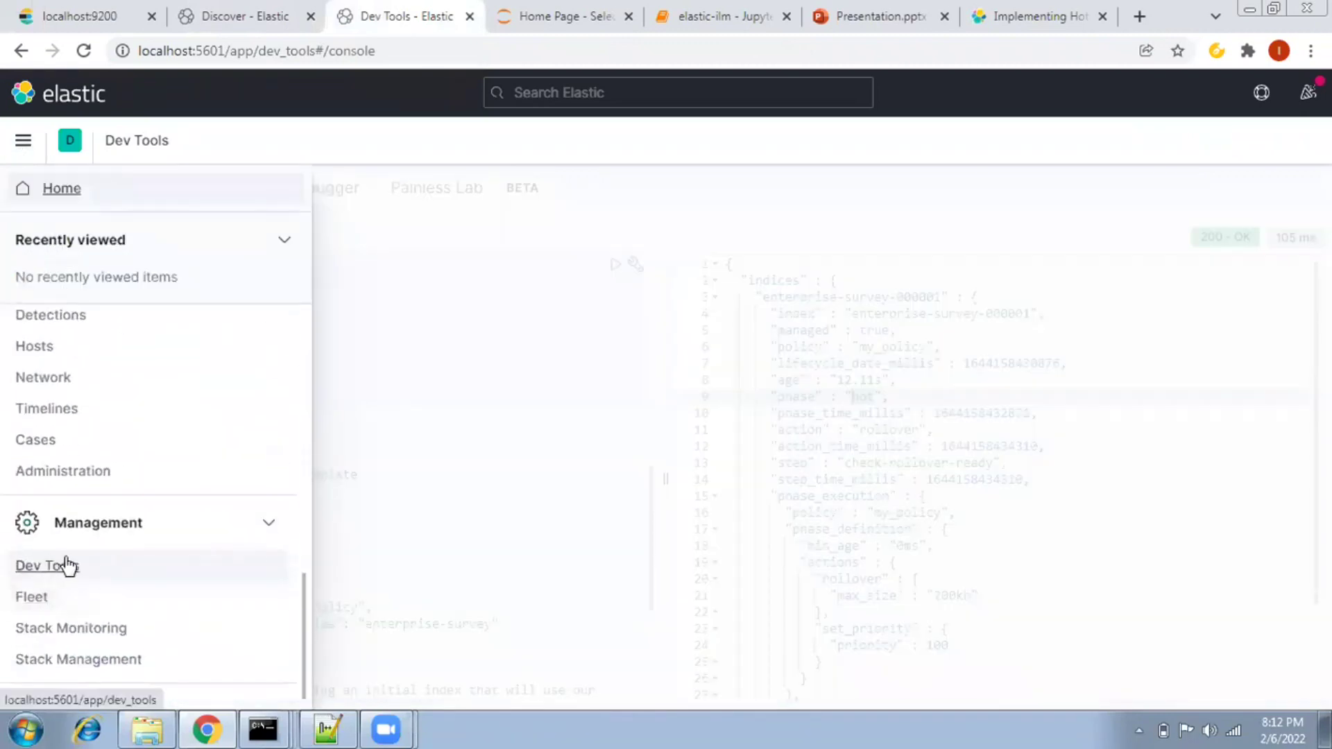
left_click(437, 467)
scroll(354, 509, "down", 5)
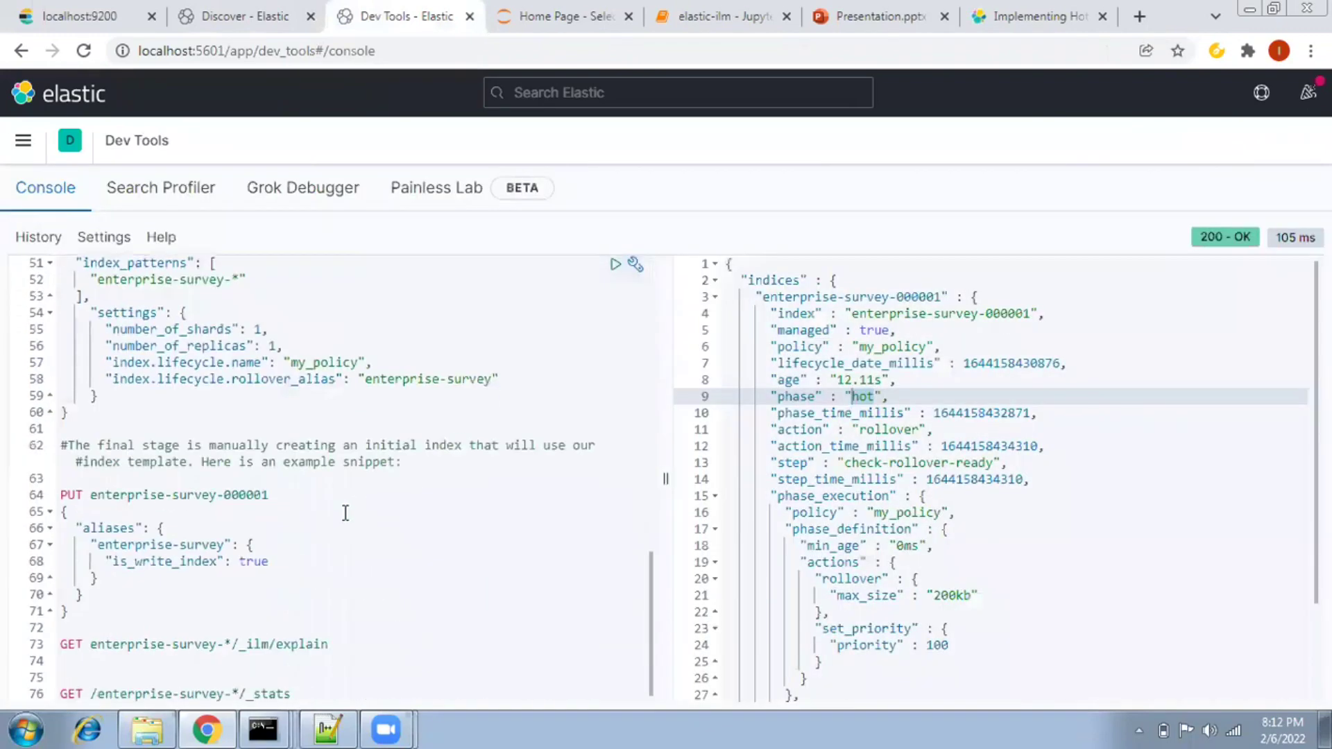
Rerun the enterprise-survey-* ILM explain, confirming 000001 is still in the hot phase.
left_click(231, 644)
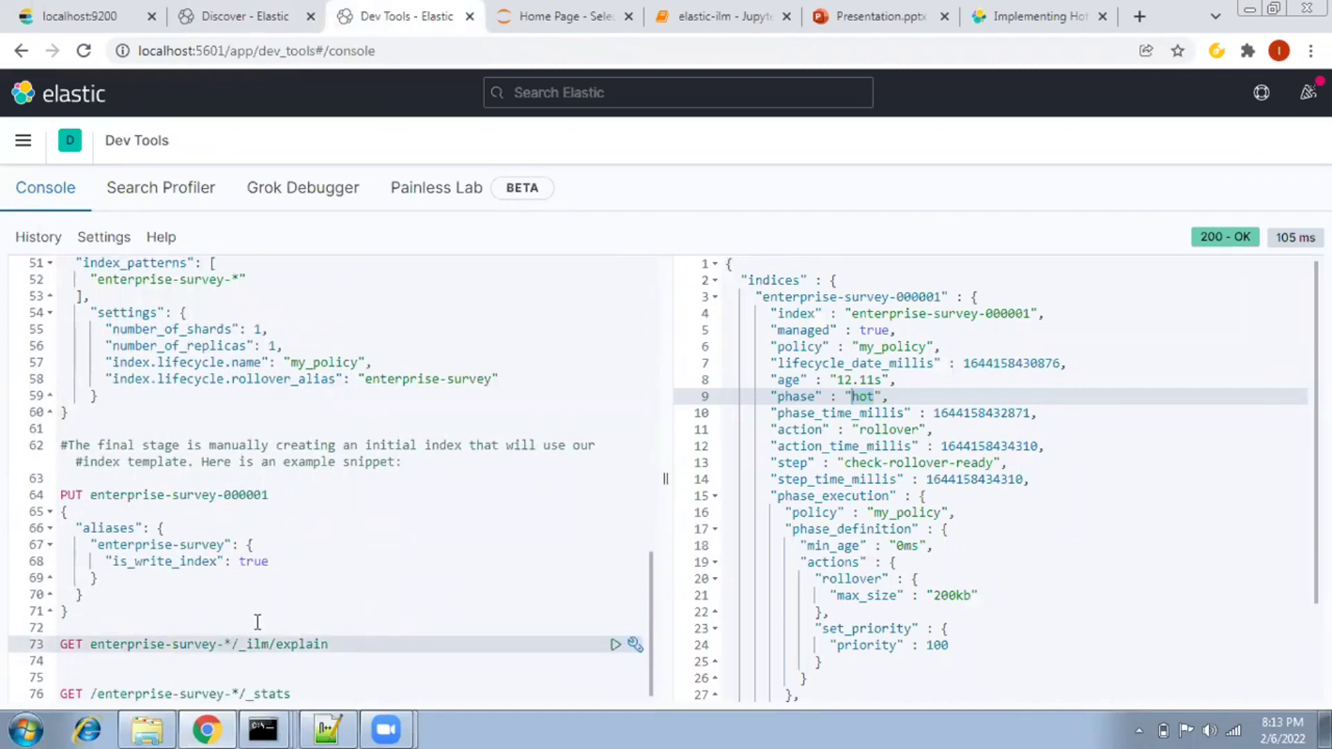
left_click(615, 644)
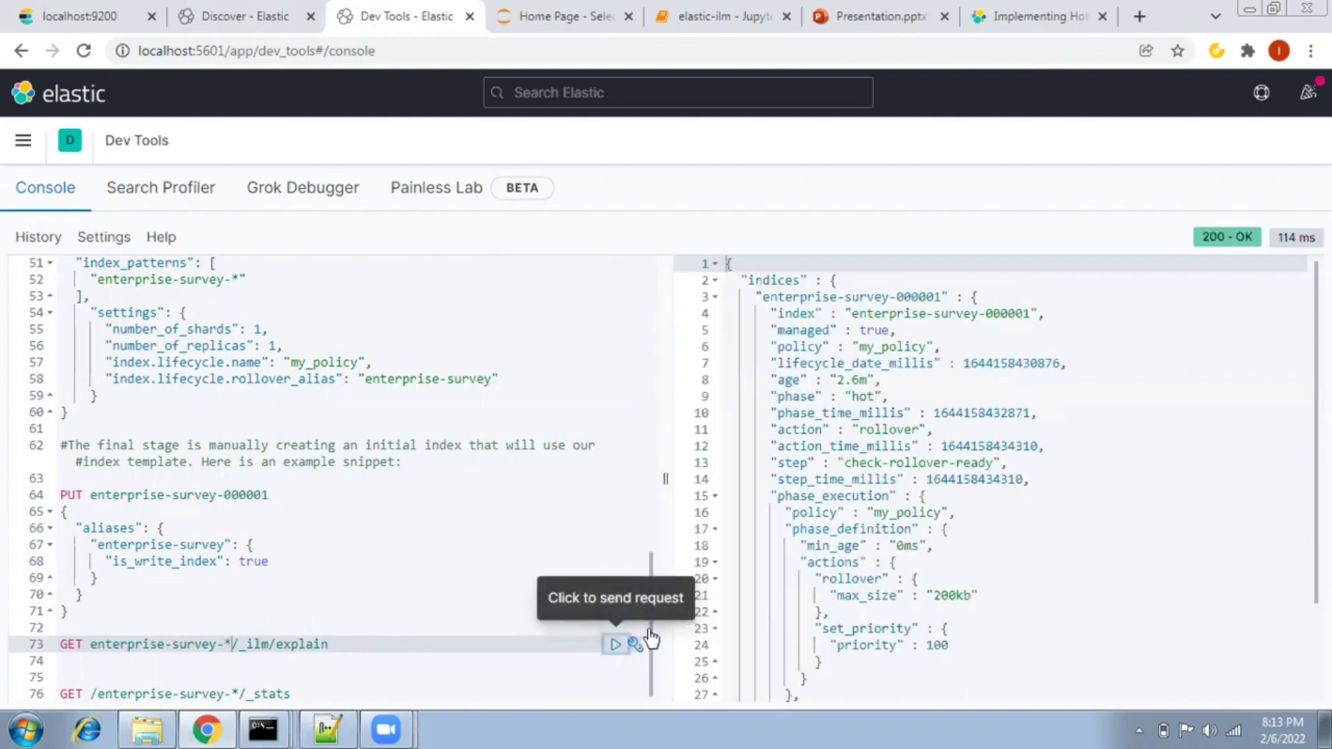
scroll(1010, 375, "down", 2)
scroll(996, 378, "up", 2)
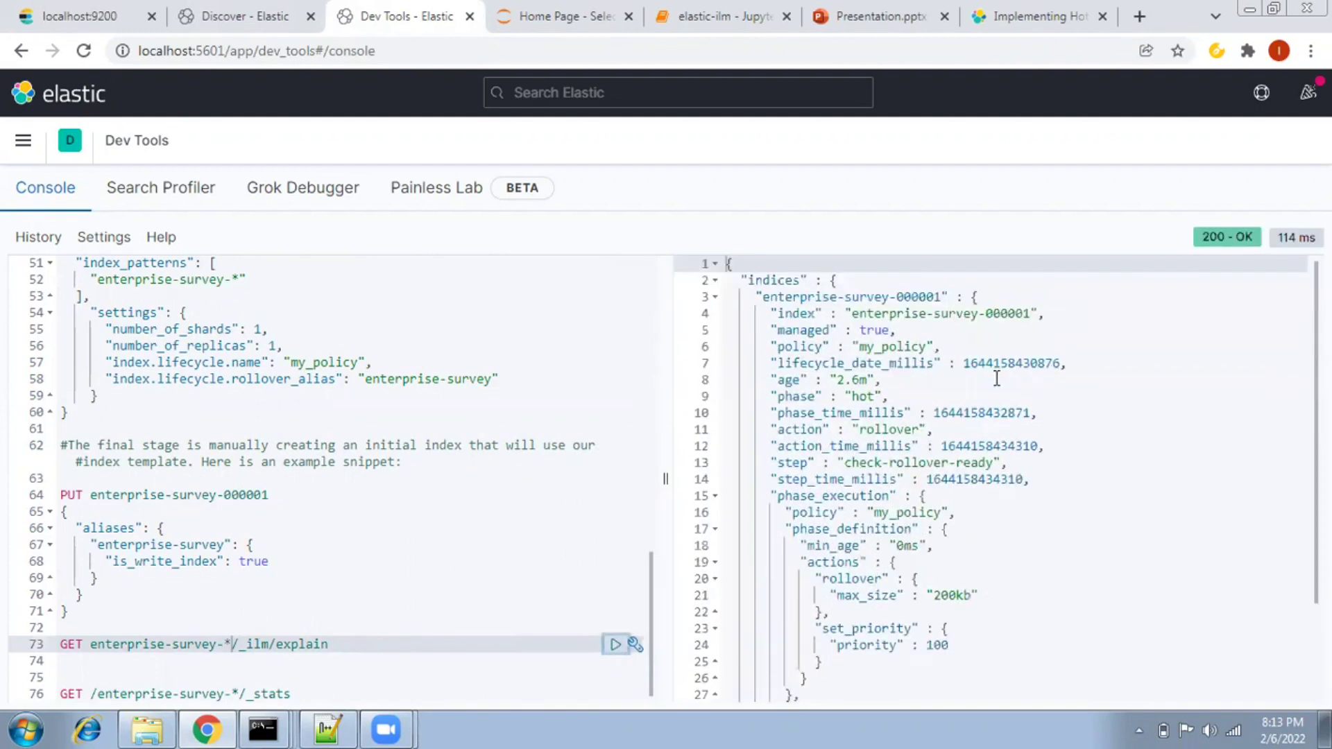
double_click(866, 397)
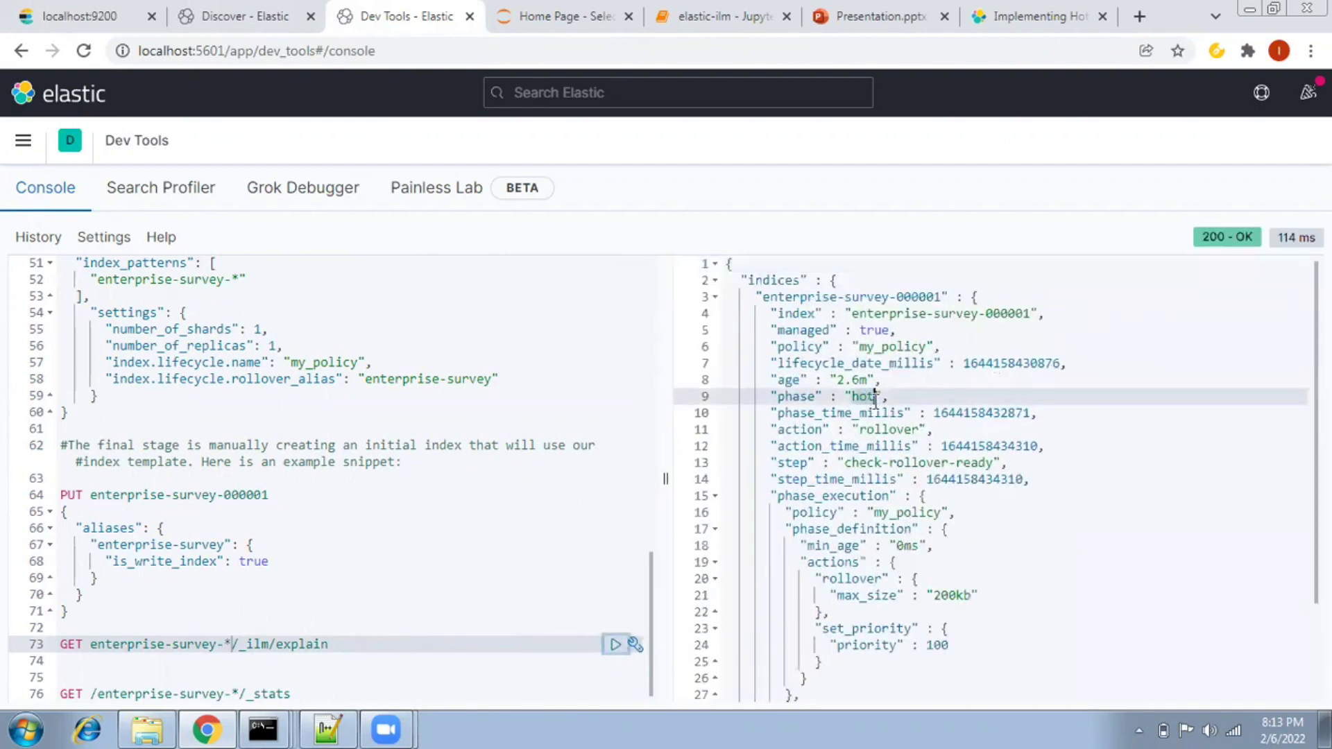
left_click(684, 18)
Reload the survey CSV with read_csv and redisplay the dataframe.
scroll(393, 335, "up", 7)
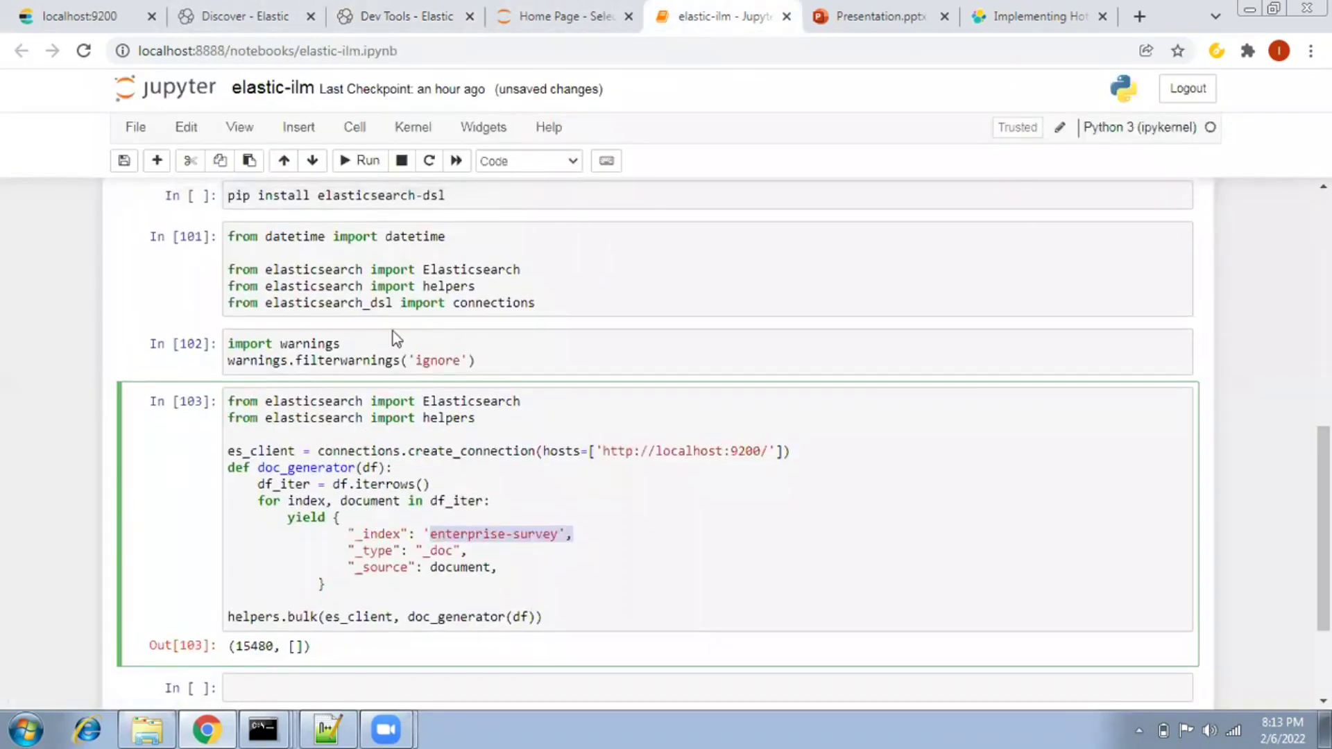
left_click(381, 190)
left_click(371, 170)
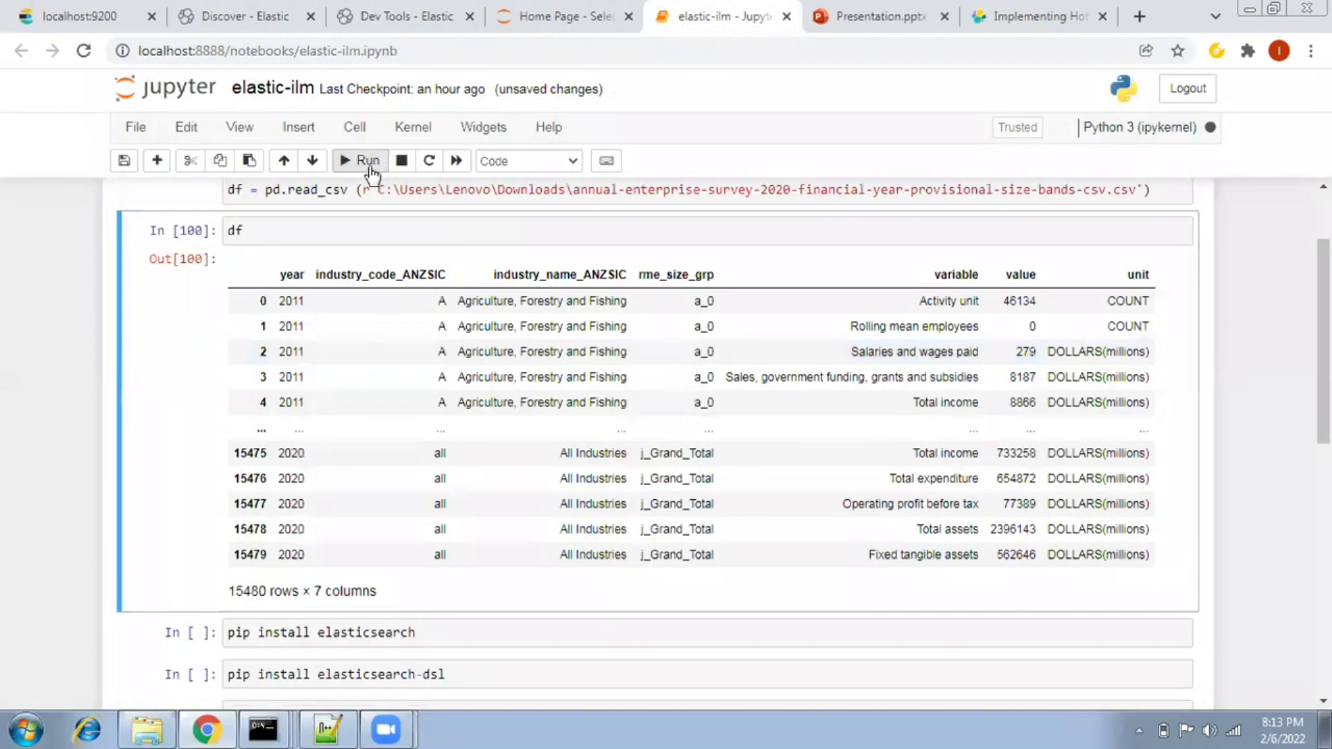
left_click(371, 170)
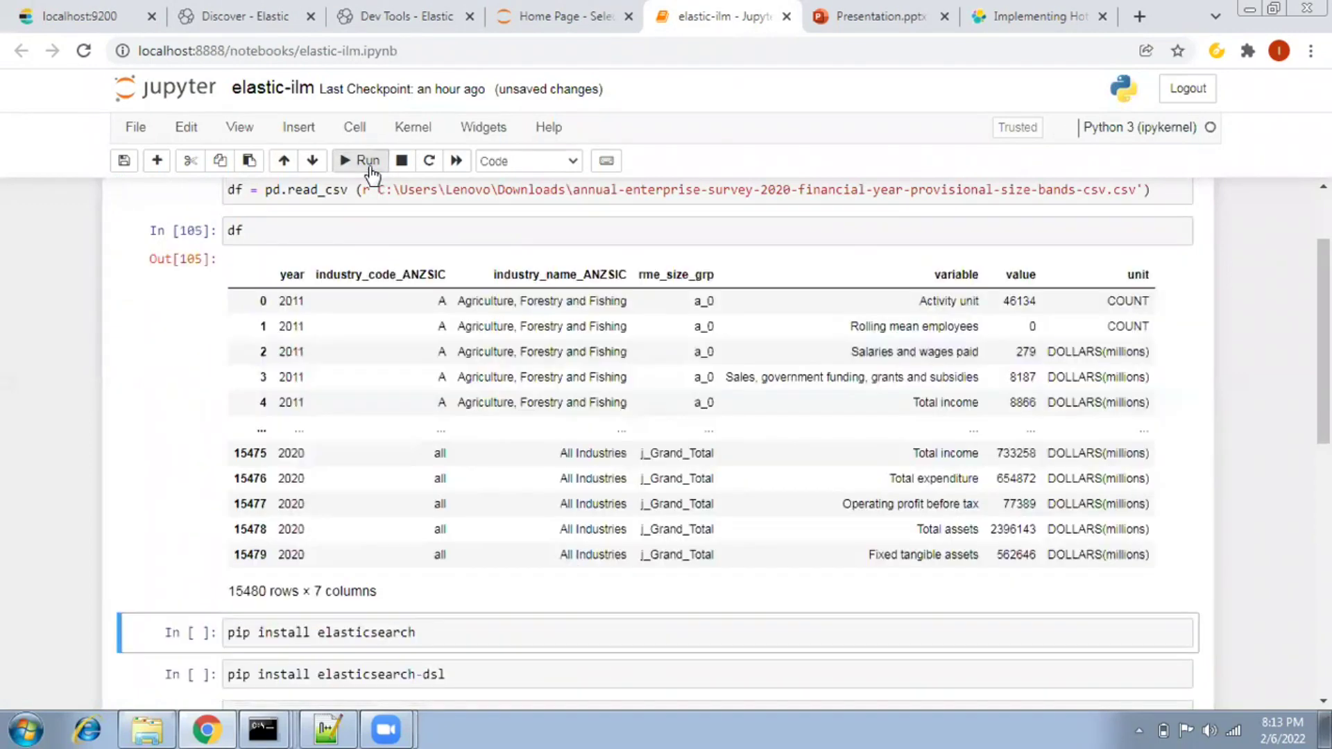
Rerun the import and warnings cells, then bulk-index the 15,480 rows into enterprise-survey again.
scroll(359, 413, "down", 5)
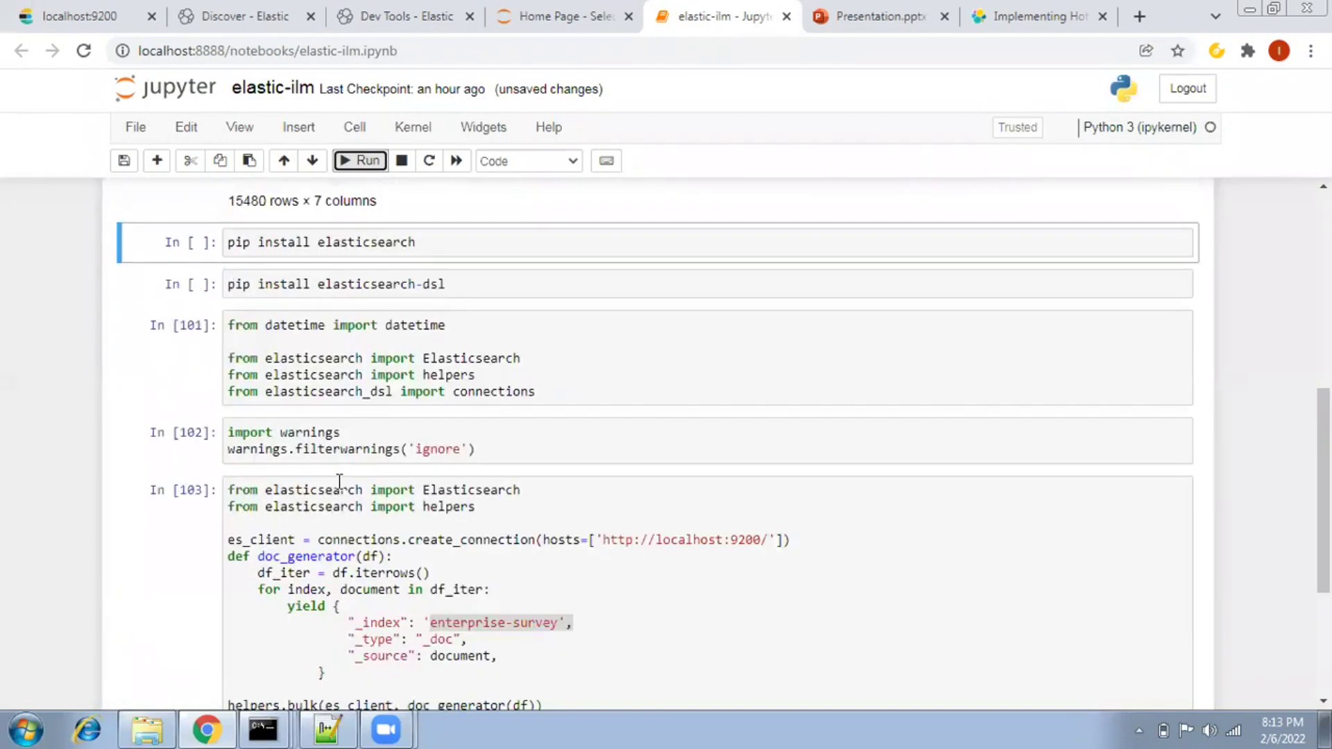
left_click(338, 371)
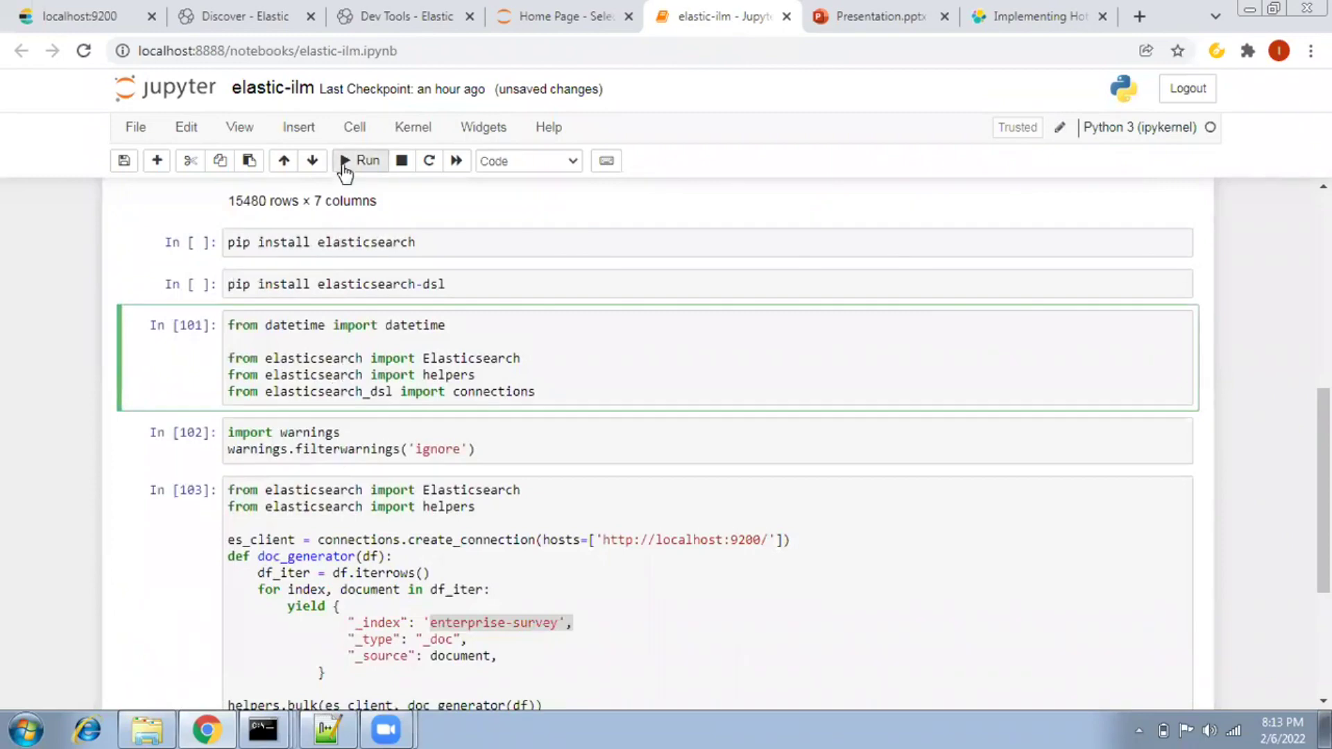
left_click(344, 166)
left_click(344, 166)
left_click(345, 166)
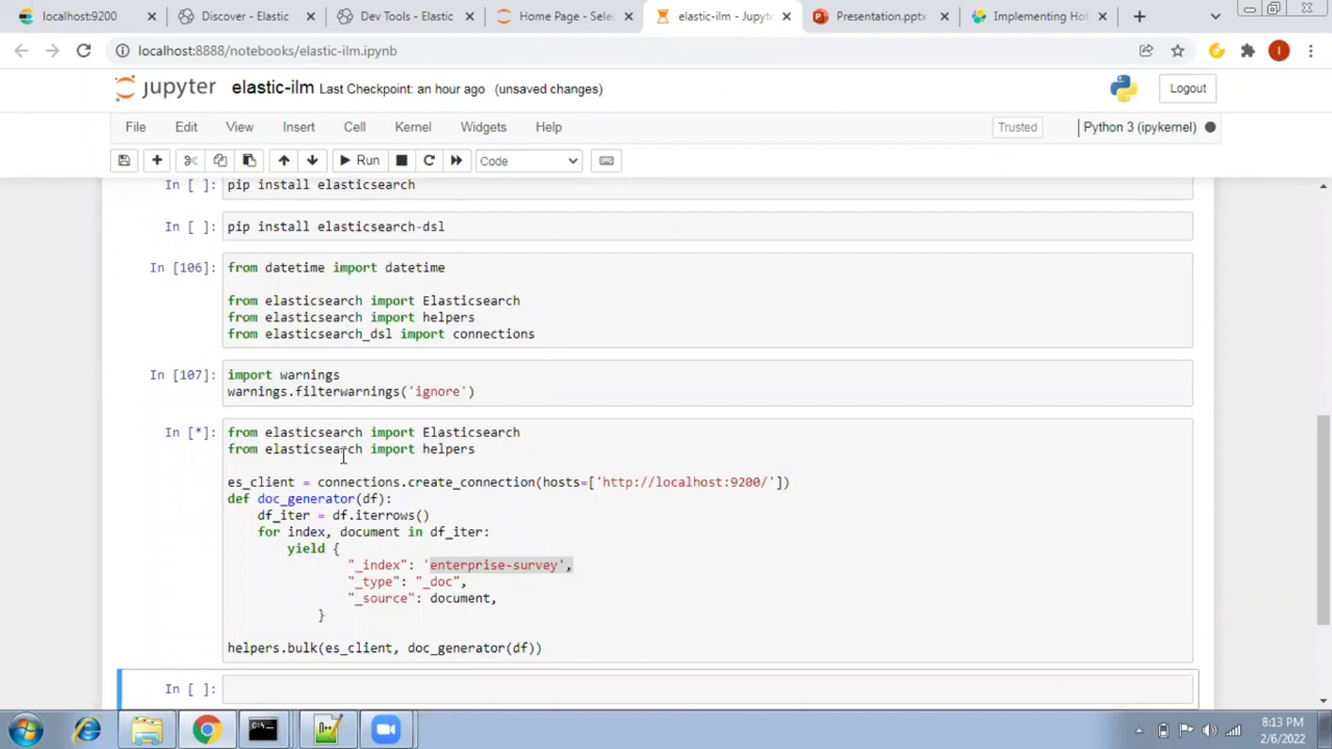
left_click(344, 456)
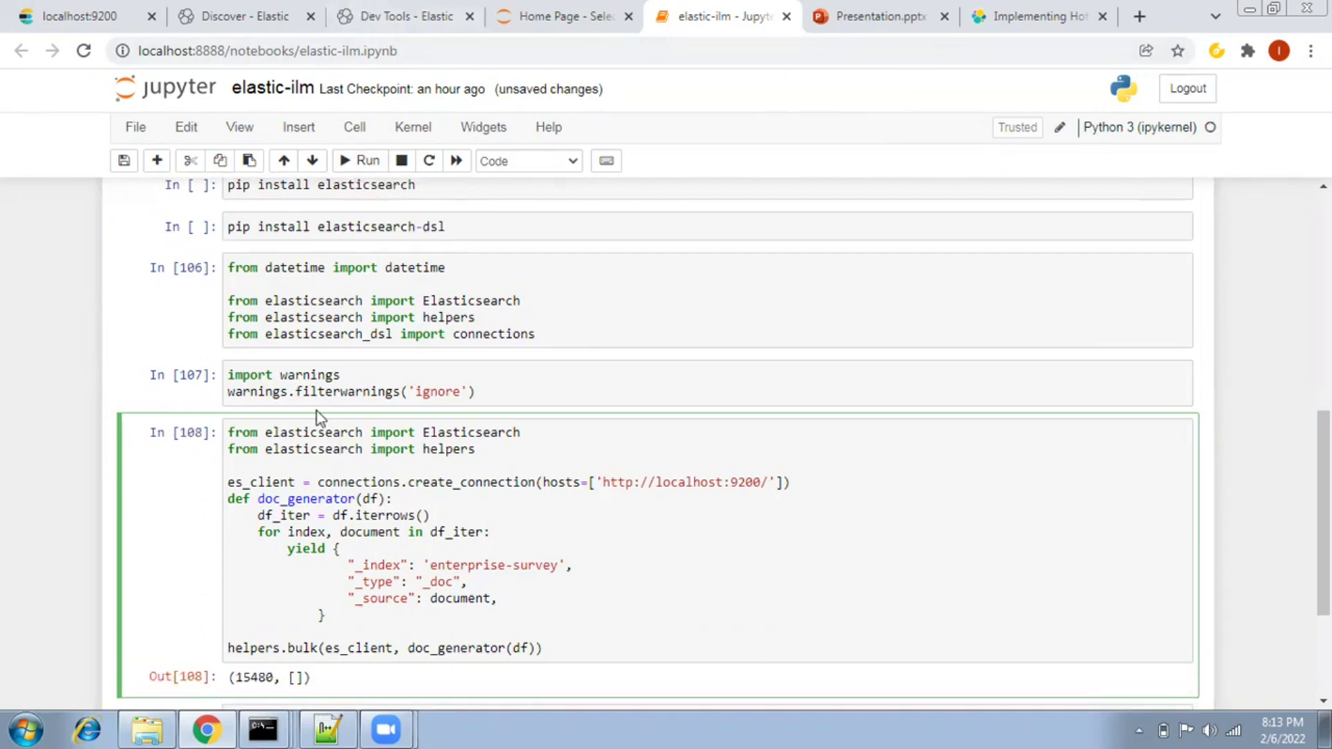
left_click(366, 164)
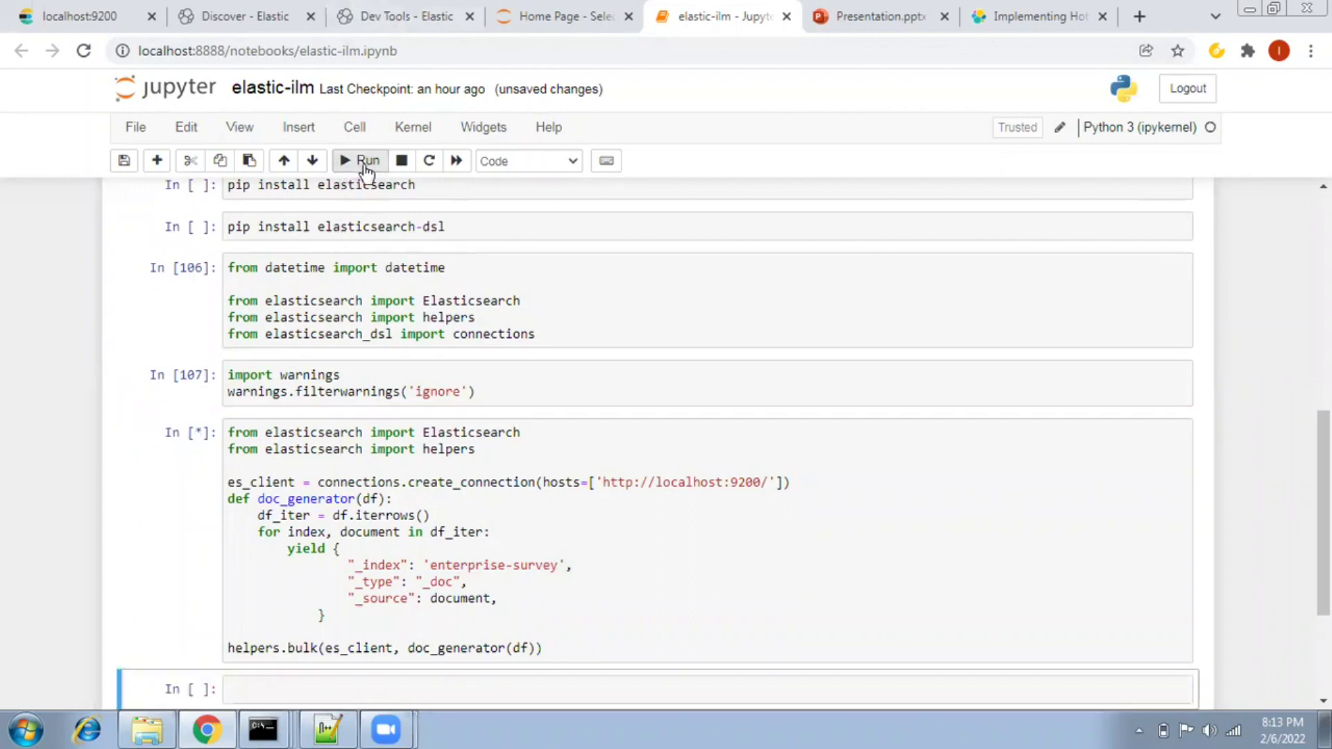
left_click(227, 19)
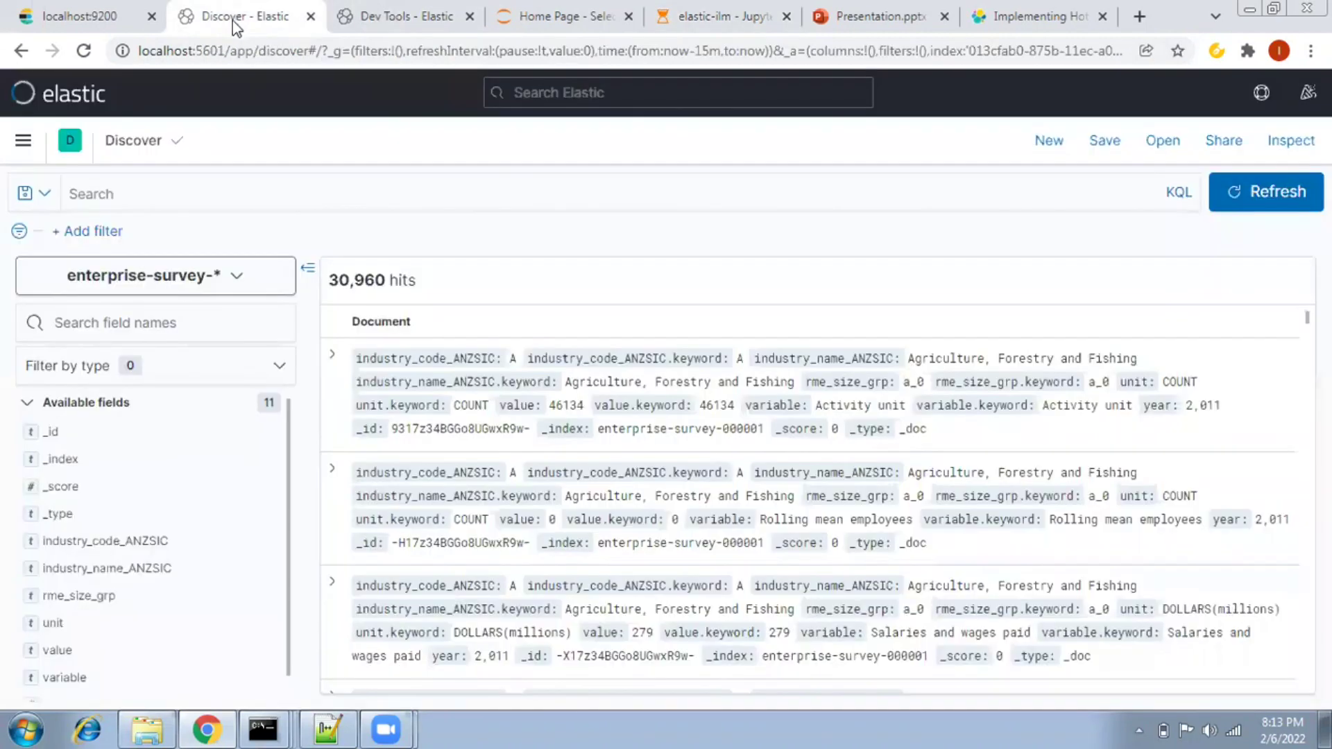
Re-run the _ilm/explain request in Dev Tools for fresh lifecycle status.
left_click(353, 15)
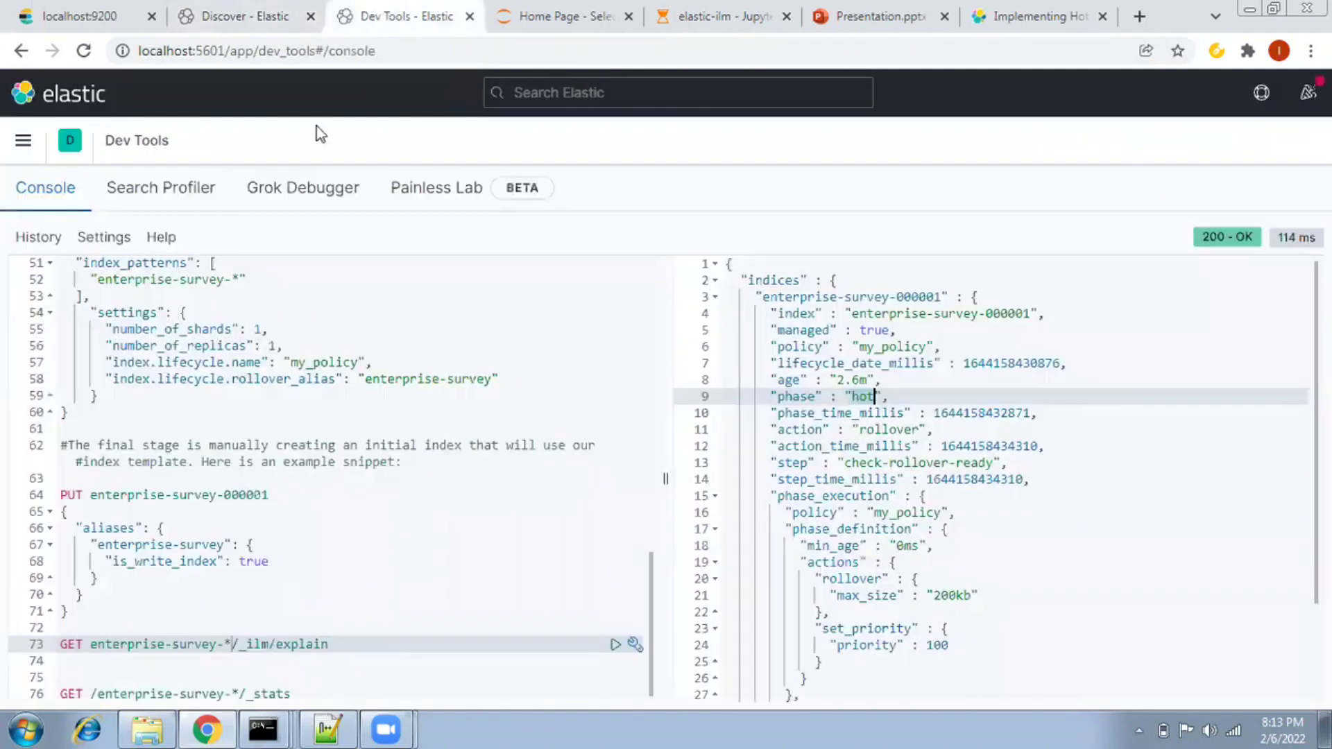
left_click(616, 645)
scroll(981, 497, "down", 1)
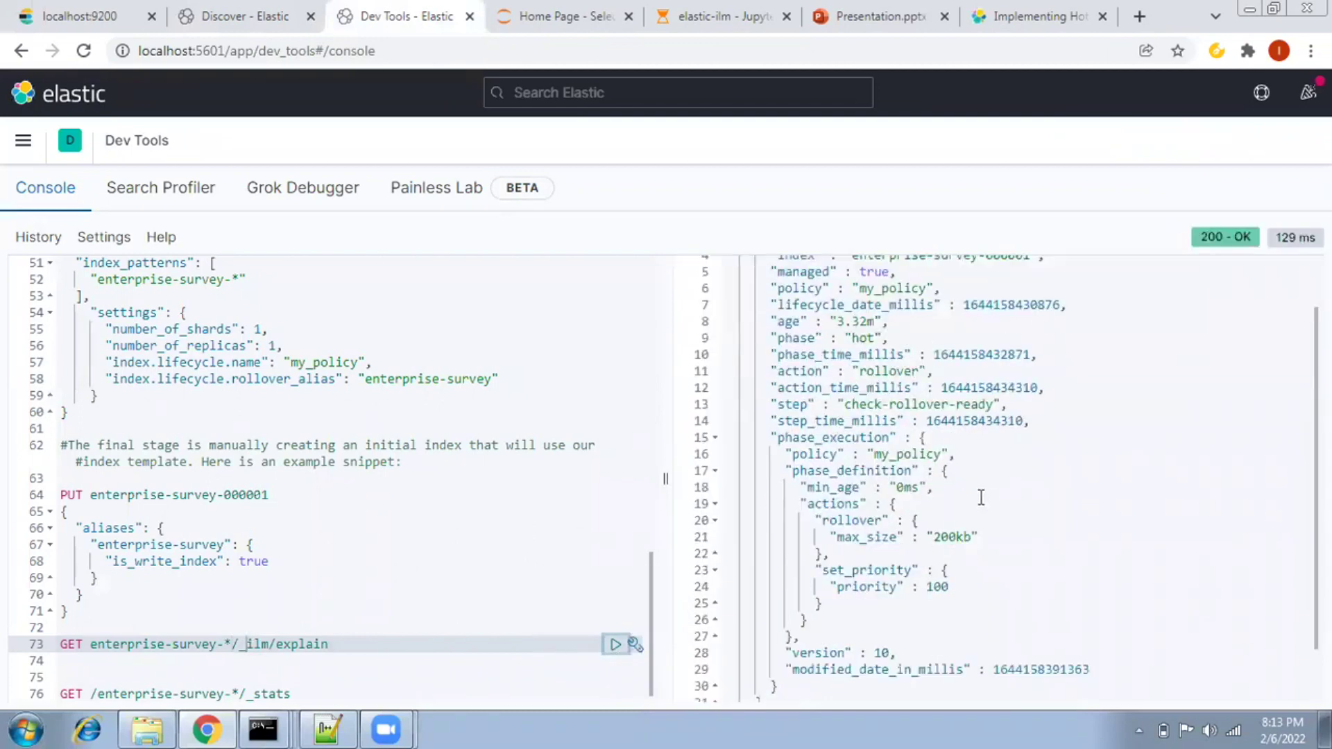
scroll(981, 498, "down", 1)
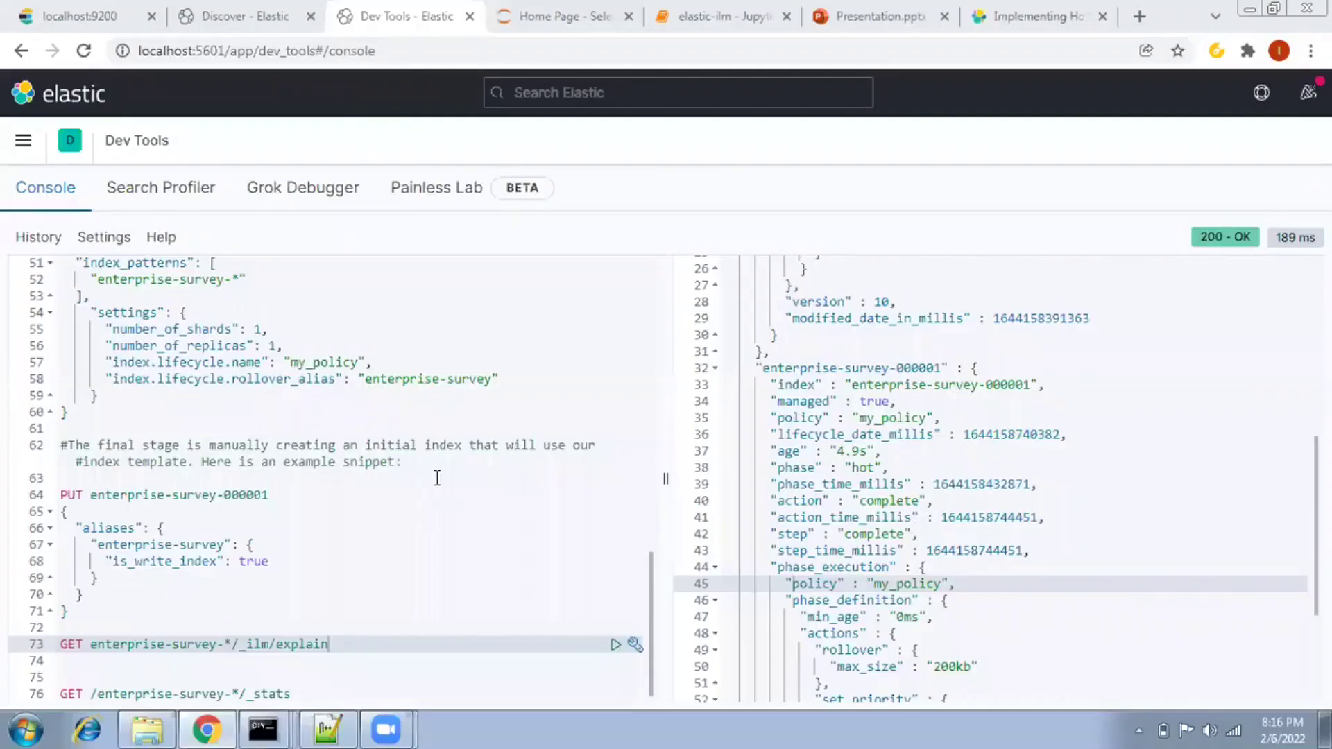
left_click(615, 646)
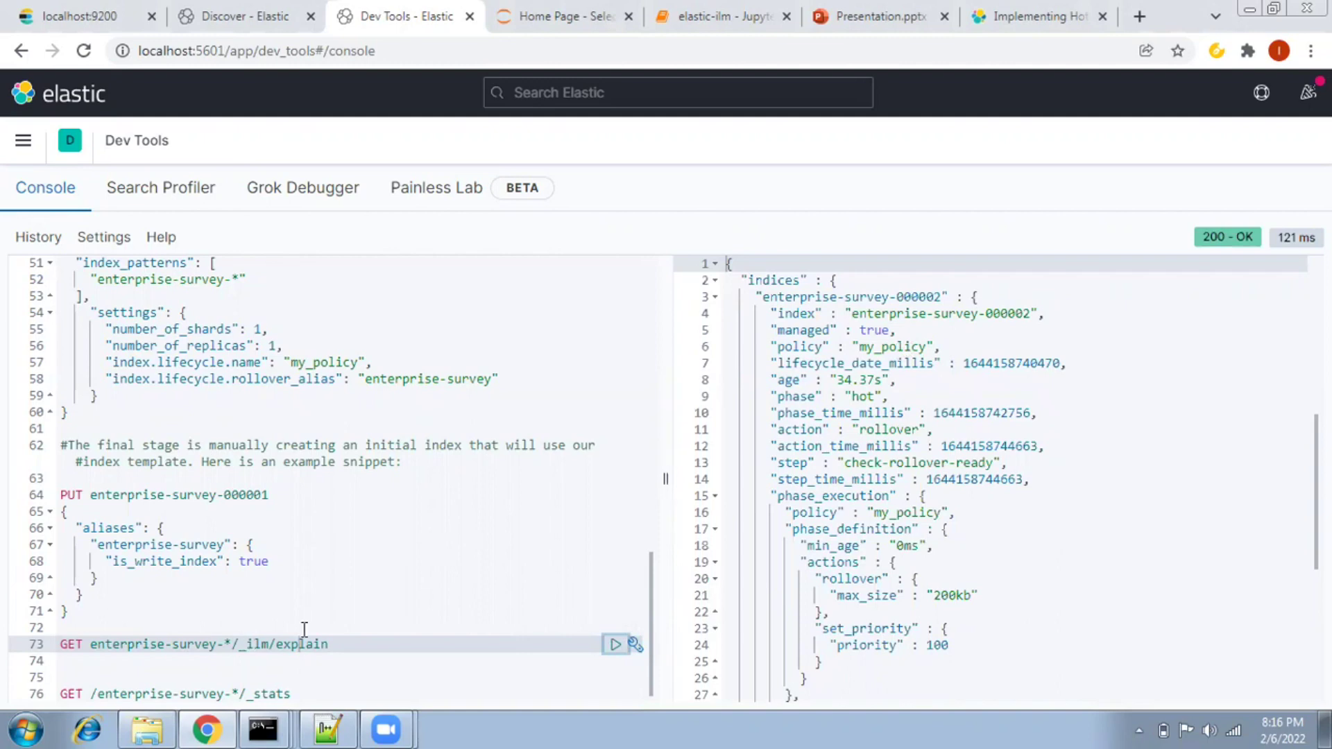
Highlight enterprise-survey-000002 in the hot phase and enterprise-survey-000001 in the warm phase.
left_click_drag(773, 396, 901, 397)
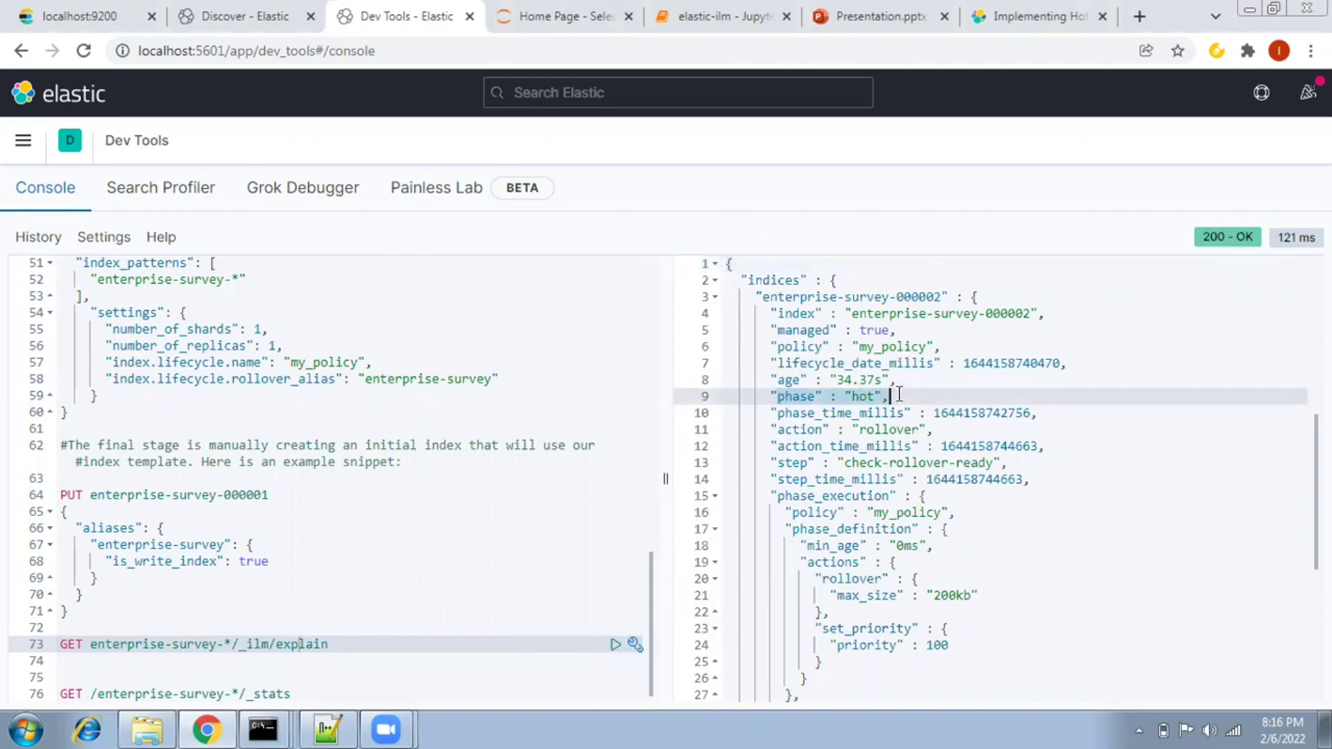
left_click_drag(815, 297, 942, 297)
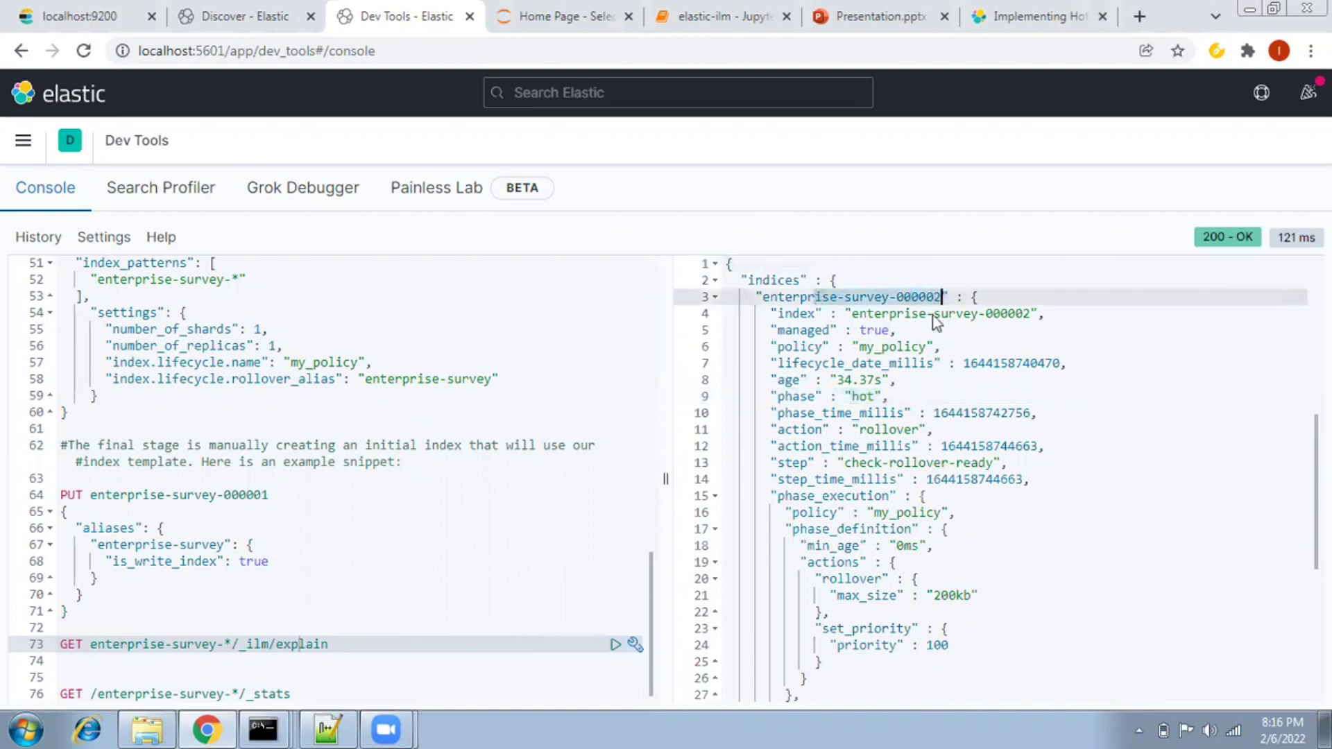
scroll(940, 336, "down", 3)
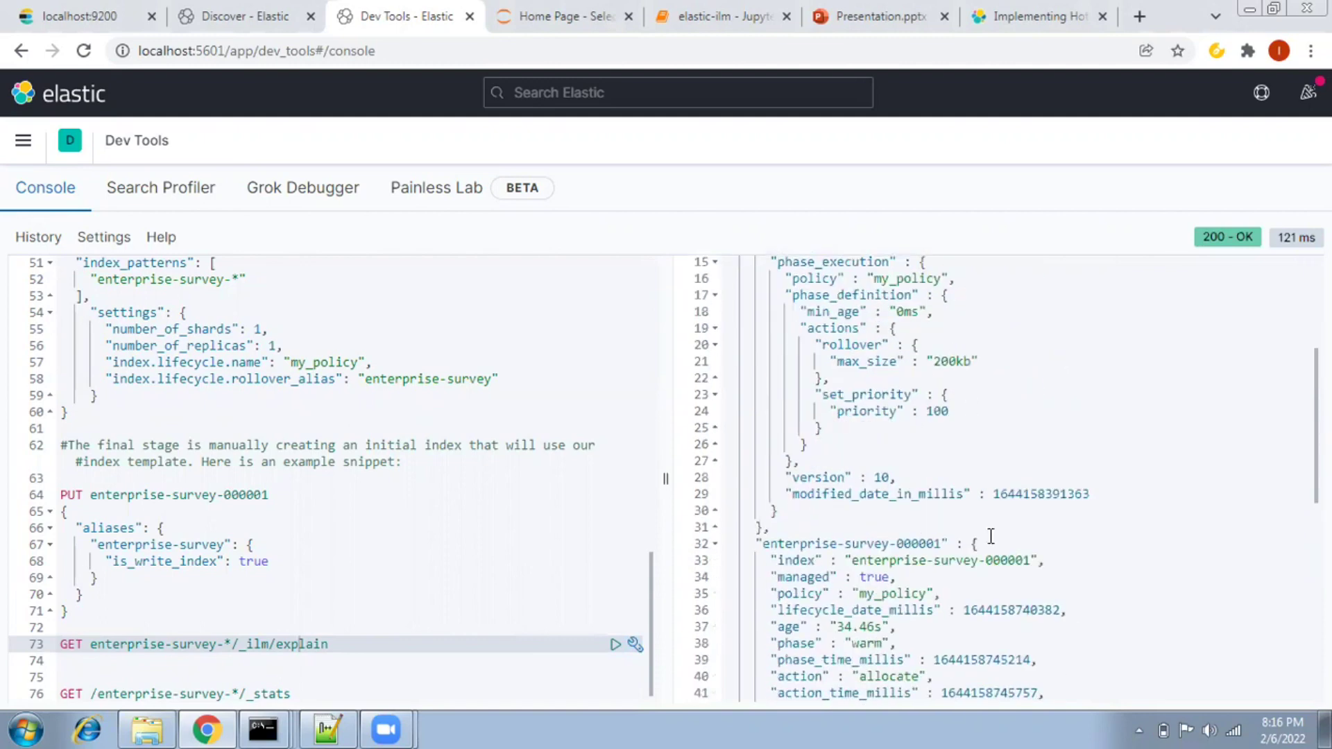
scroll(988, 534, "down", 2)
left_click(868, 527)
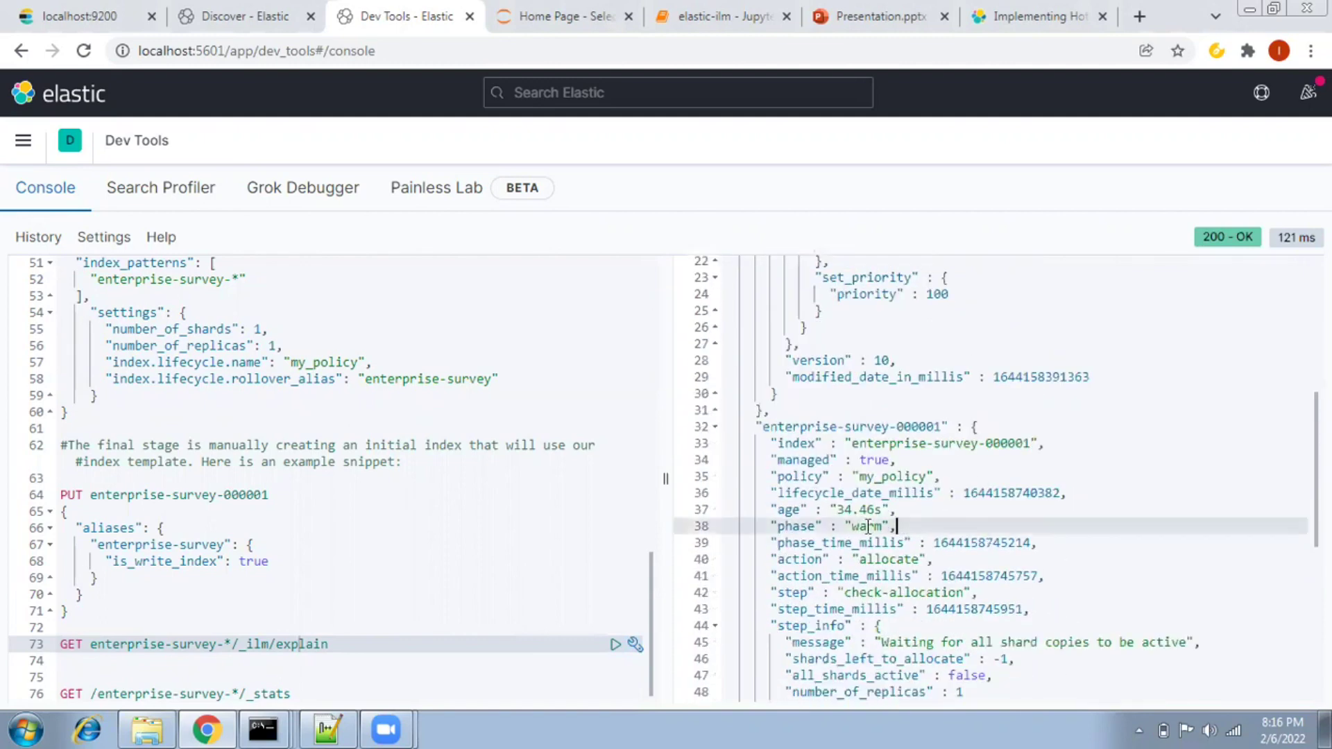
left_click(773, 530)
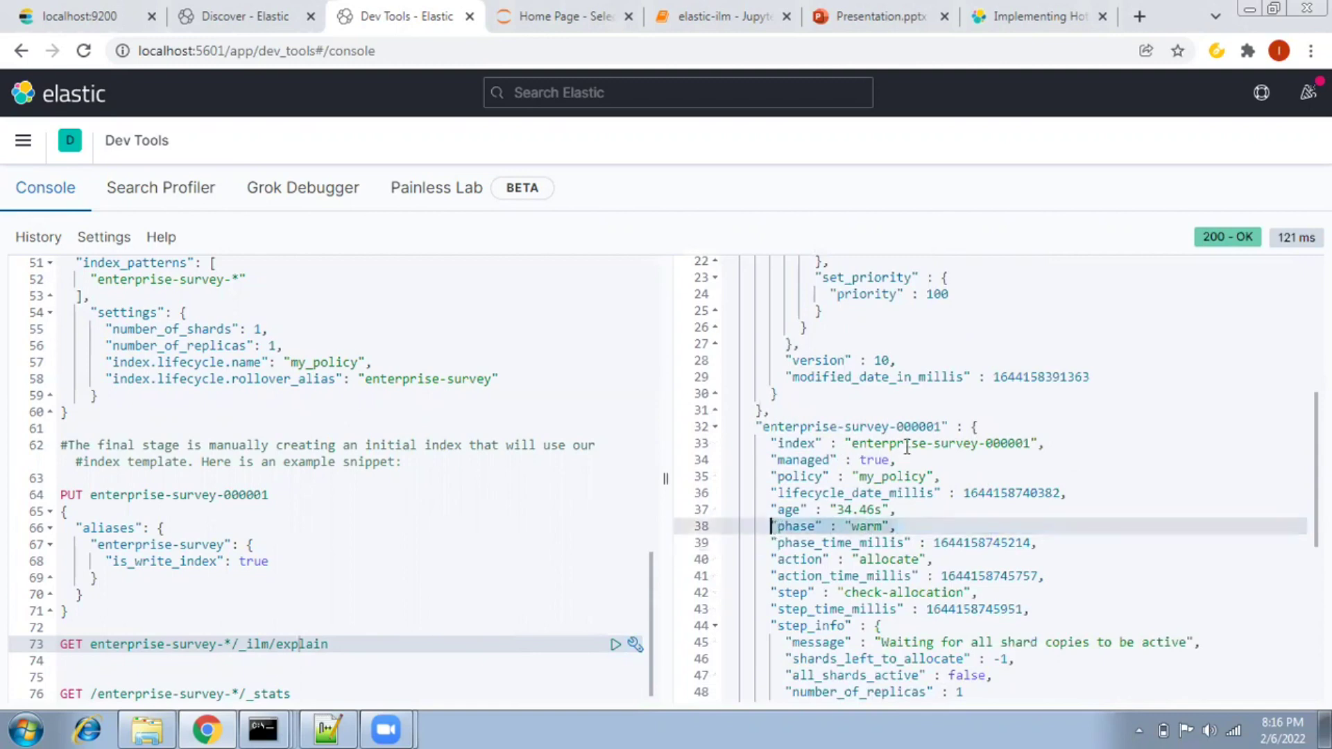
left_click_drag(852, 443, 1025, 437)
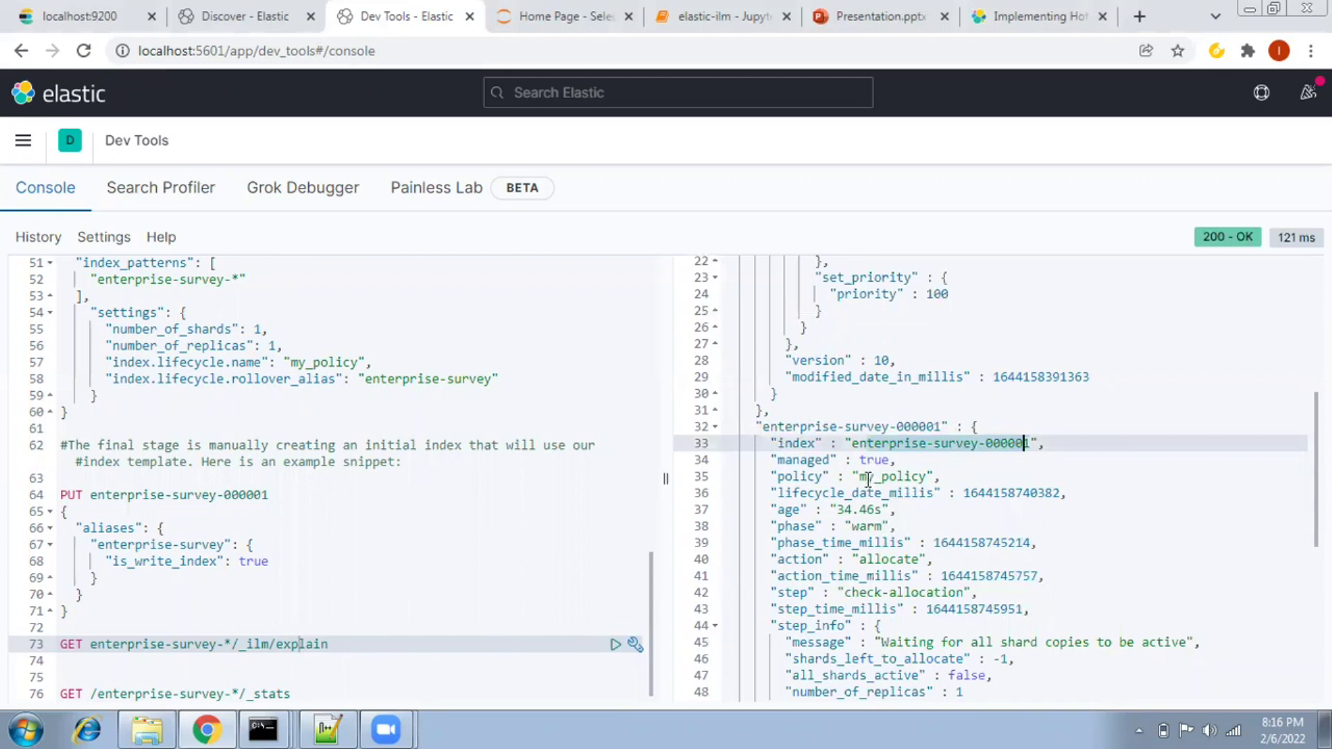
Recheck 000002's hot phase line, then clear the warm-phase highlights.
scroll(869, 485, "up", 5)
left_click(867, 398)
key("Home")
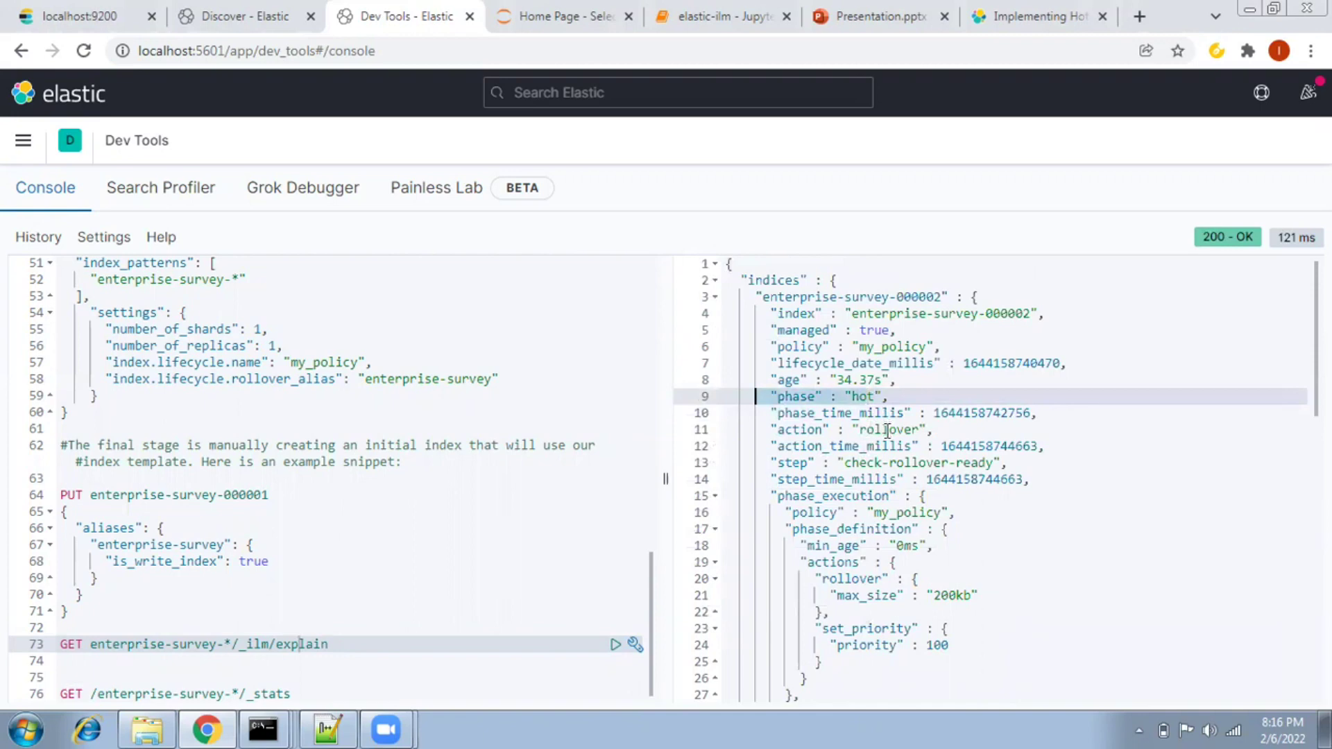
scroll(888, 433, "down", 7)
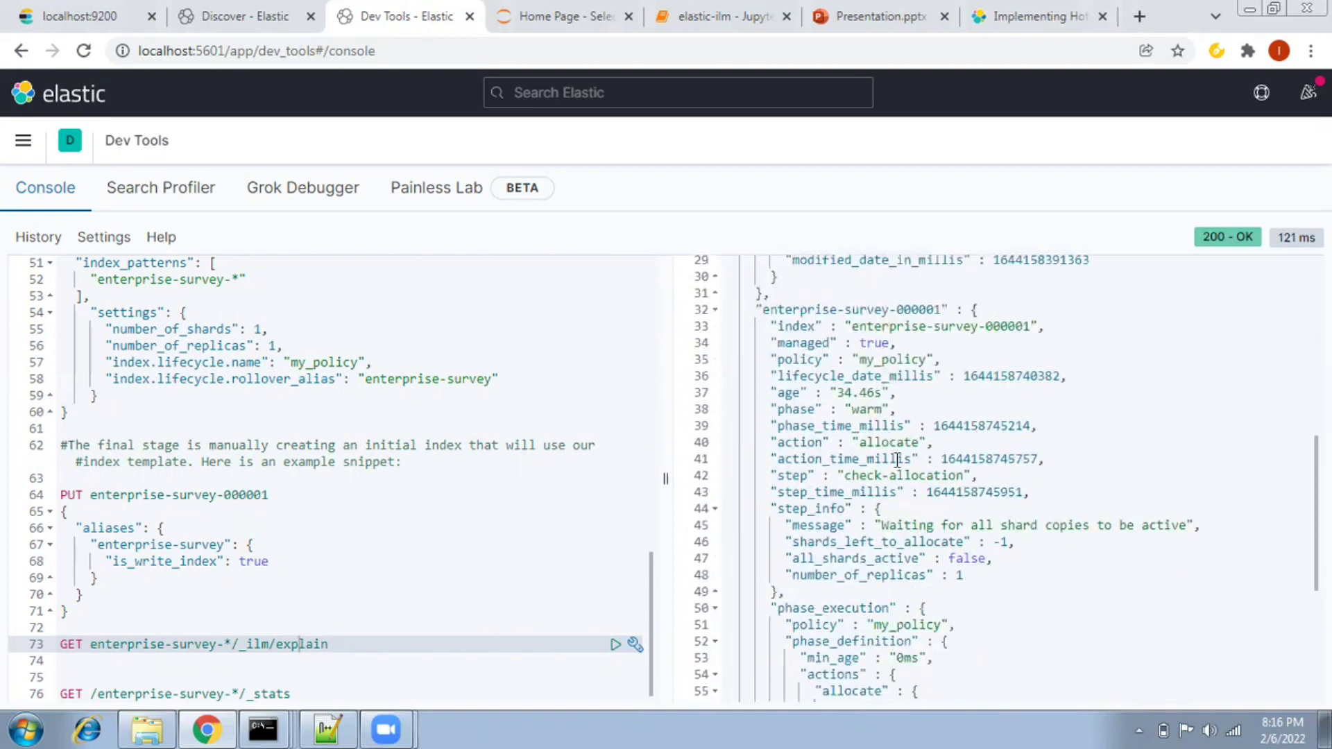
left_click_drag(905, 425, 759, 415)
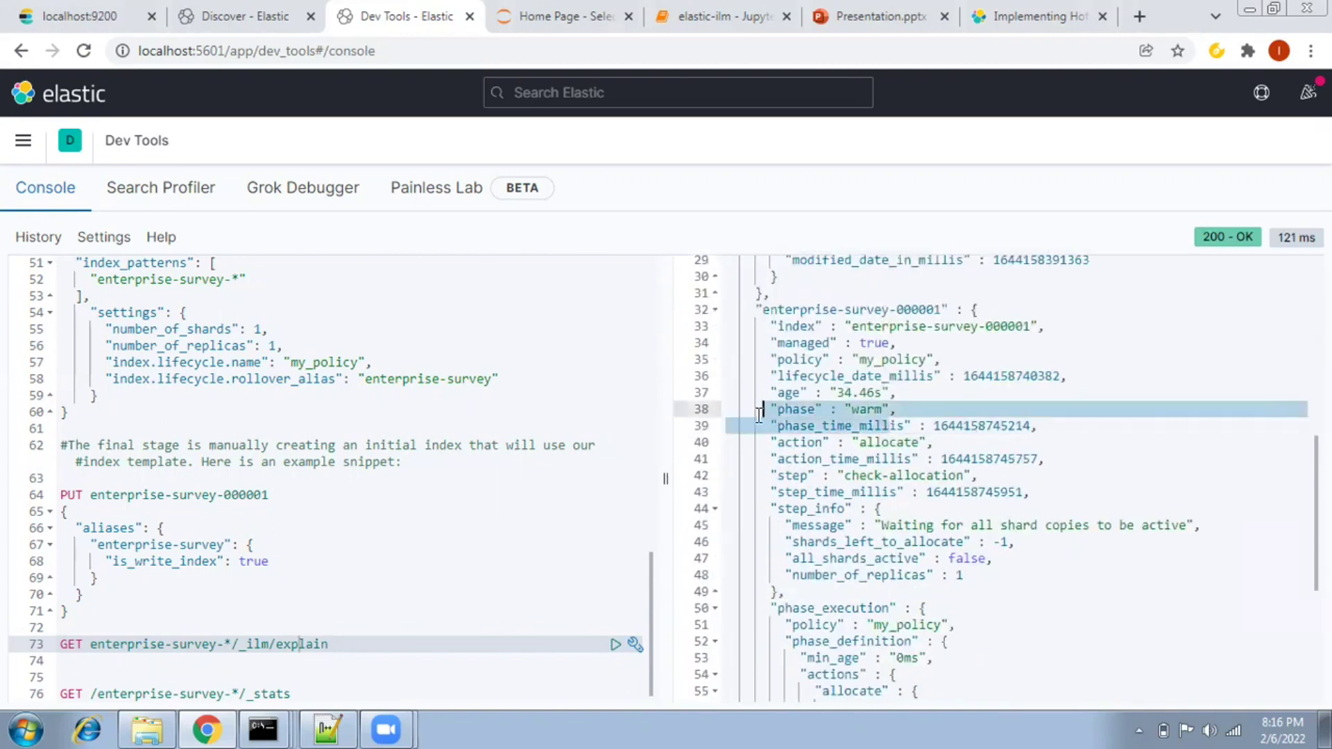
left_click(842, 424)
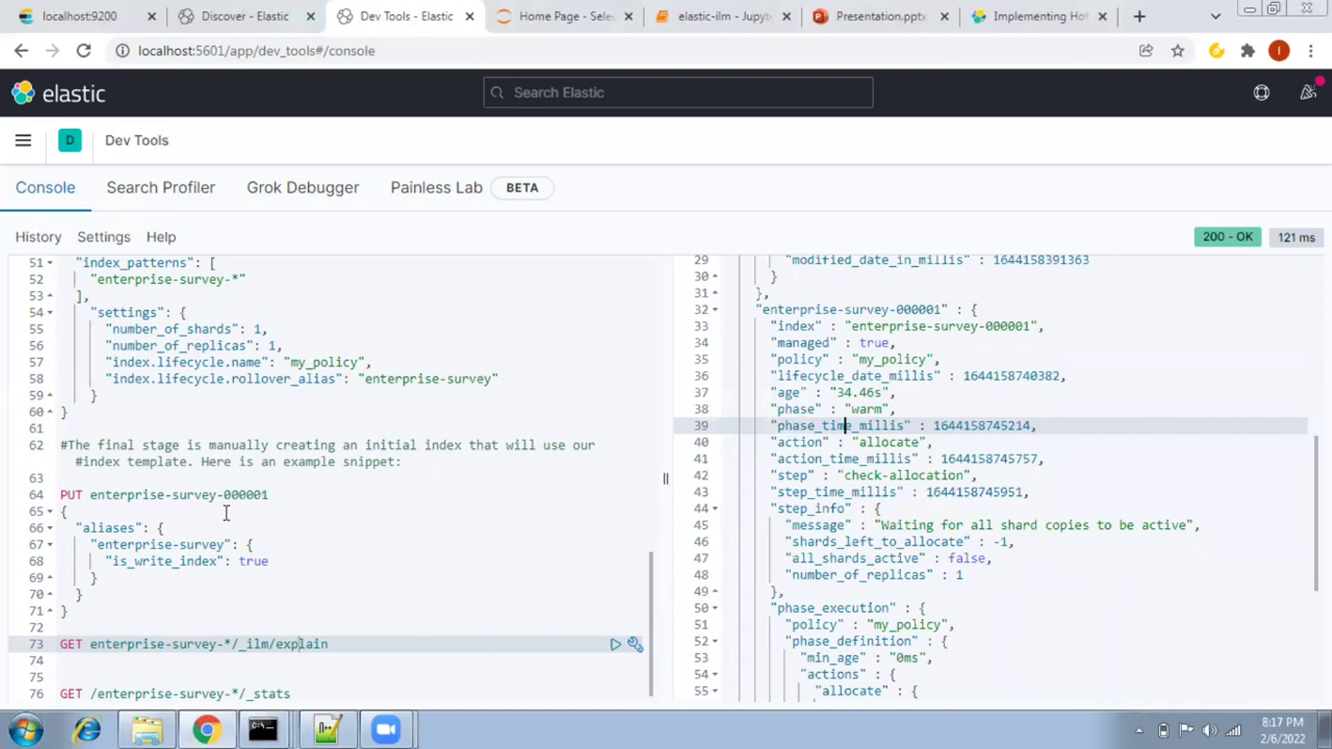
Scroll the console editor up to line 1, showing PUT _ilm/policy/my_policy and its hot phase.
scroll(228, 497, "up", 10)
scroll(228, 497, "up", 6)
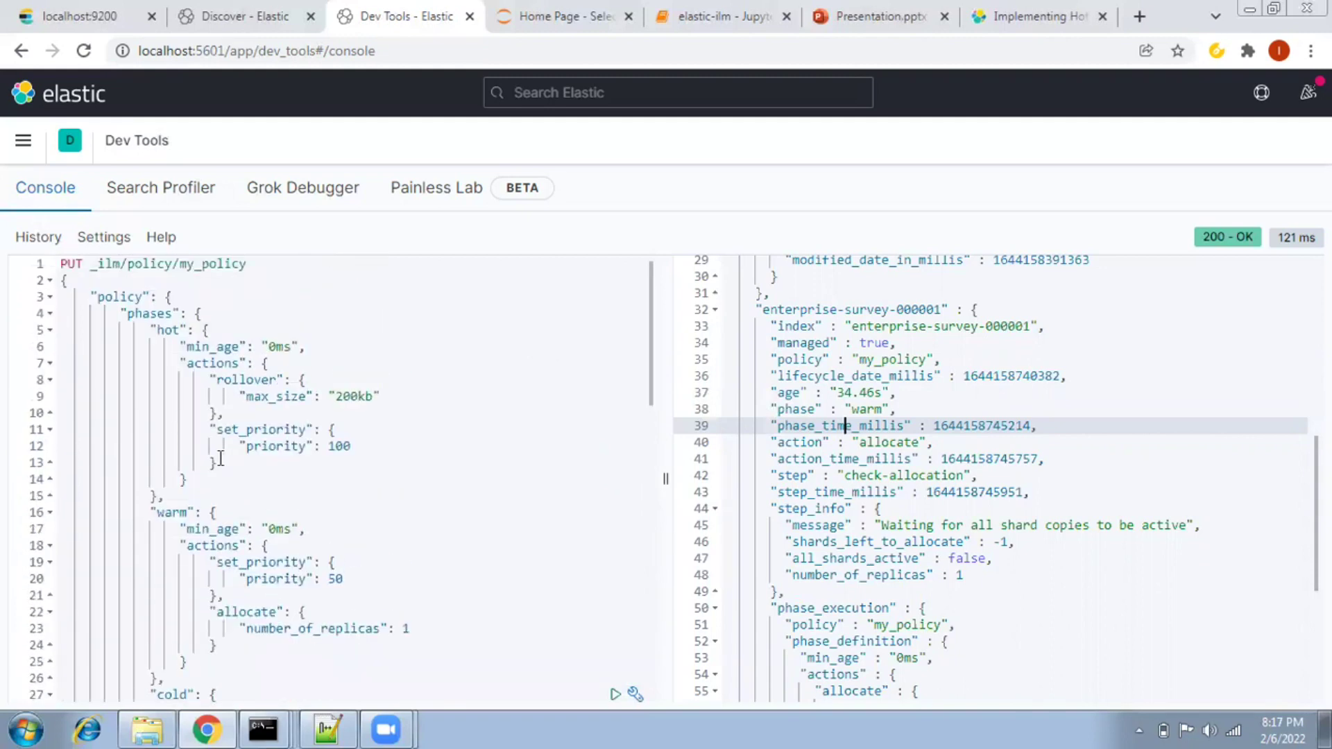
left_click(221, 461)
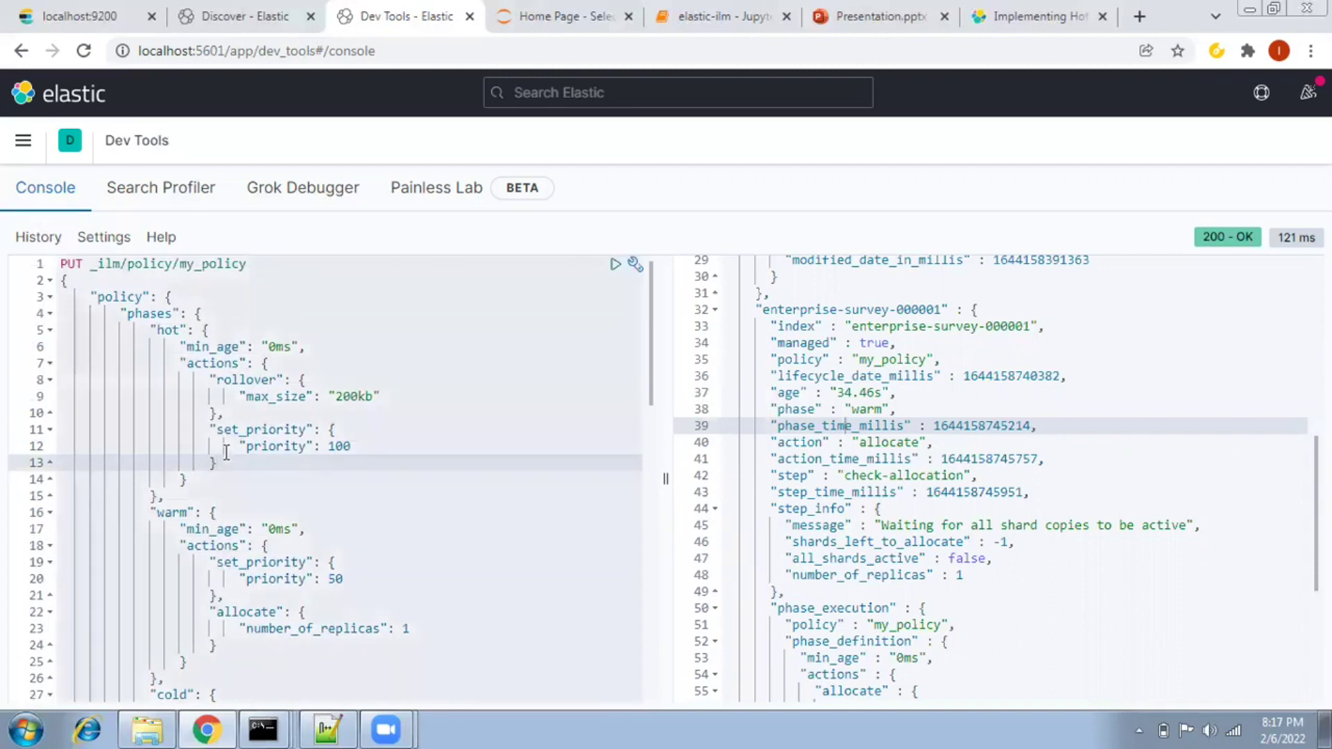